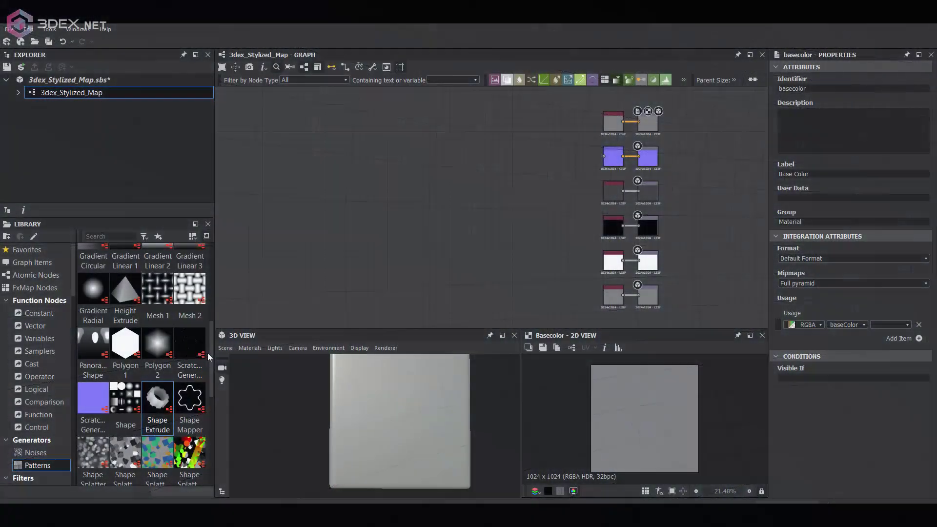
Step: Place a Splatter Circular from the Patterns library, deleting the extra colour splatter node
scroll(207, 353, "down", 3)
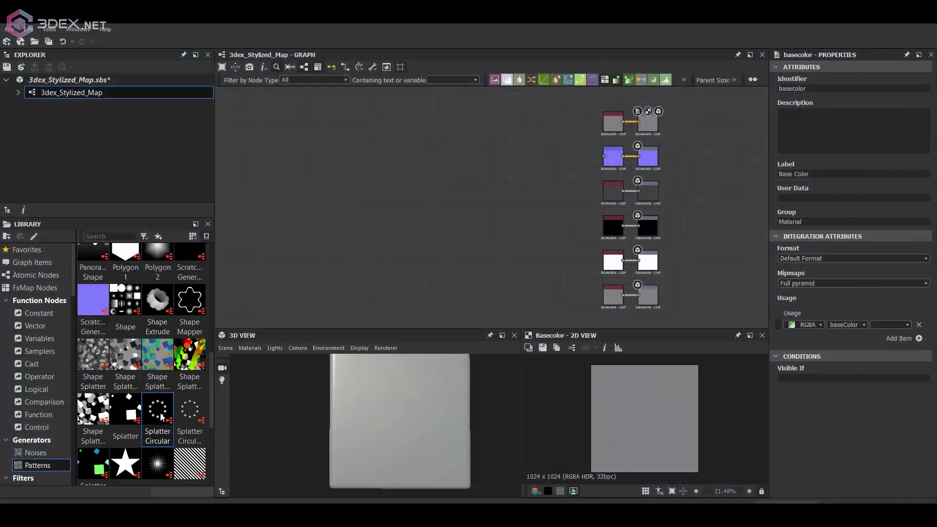
left_click_drag(157, 410, 406, 230)
left_click_drag(189, 410, 446, 193)
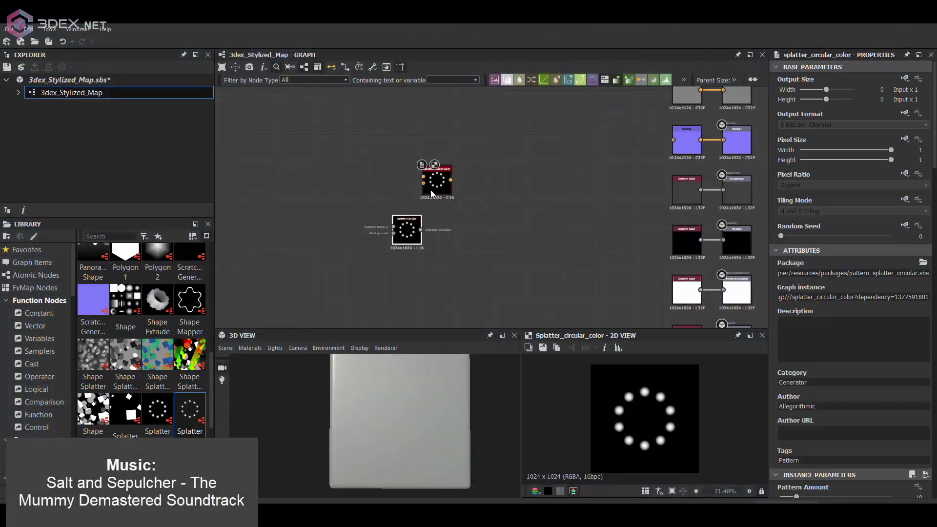
key("Delete")
left_click_drag(407, 229, 507, 175)
left_click_drag(835, 350, 848, 349)
Step: Set Spread to 1.93 and Spiral Factor to 0.79, feeding the spiral into Shape Extrude
scroll(840, 409, "down", 2)
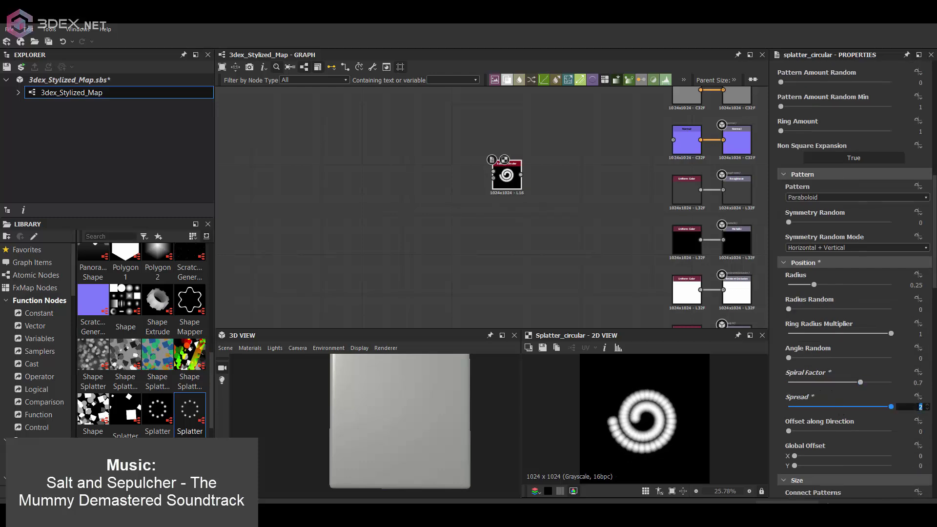
type("3")
key("Return")
scroll(854, 293, "up", 3)
double_click(919, 145)
scroll(857, 428, "down", 3)
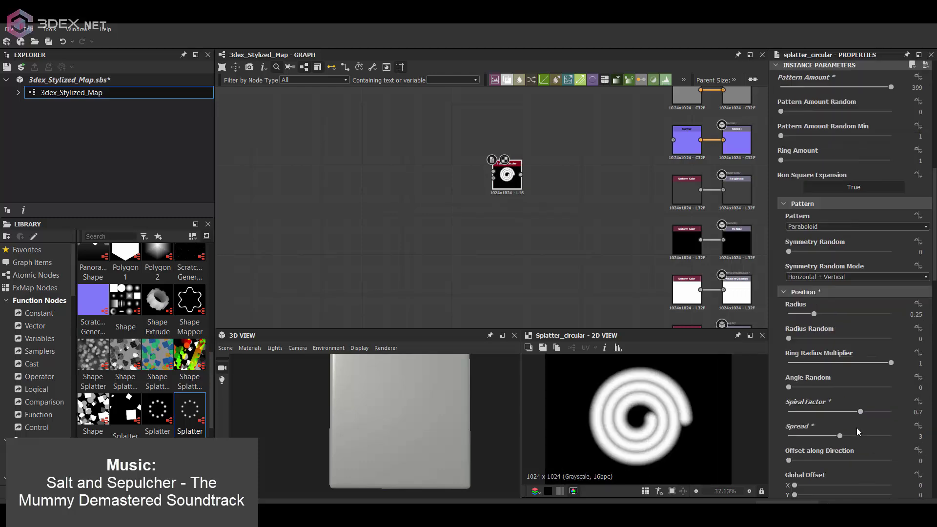
left_click_drag(839, 406, 822, 410)
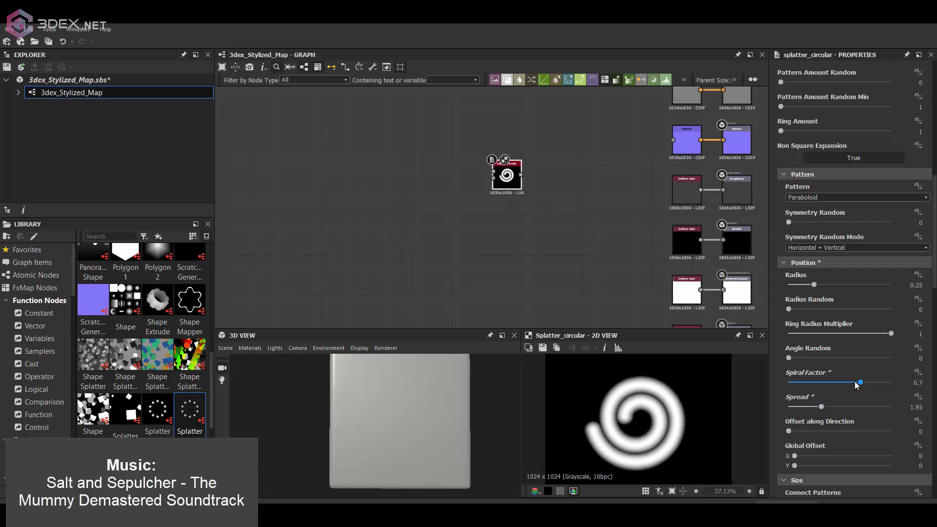
left_click_drag(860, 383, 877, 383)
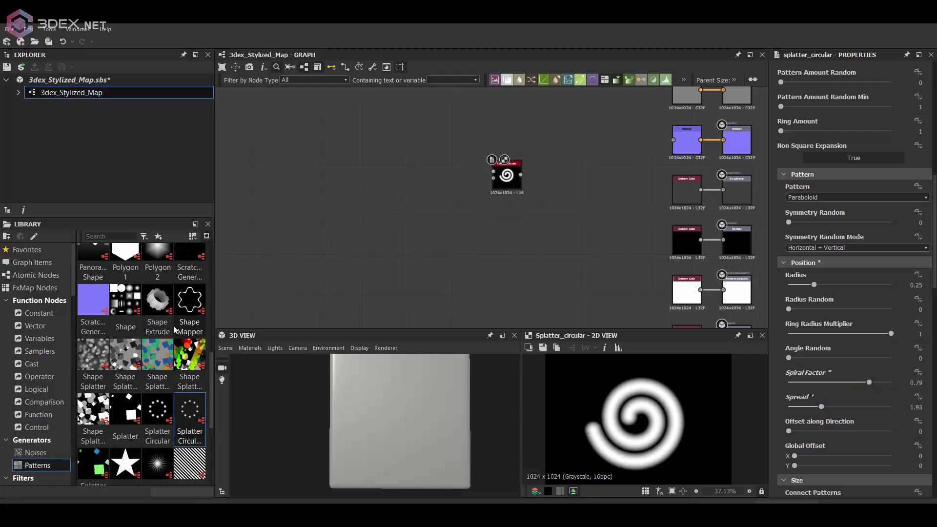
left_click_drag(565, 185, 577, 209)
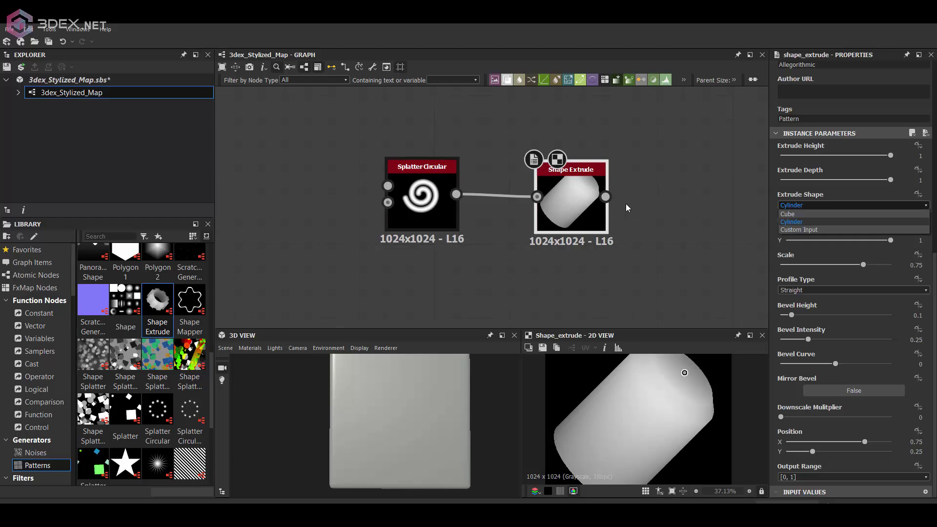
Step: Switch Shape Extrude's Extrude Shape to Custom Input so the spiral becomes a tube
key("Down")
key("Return")
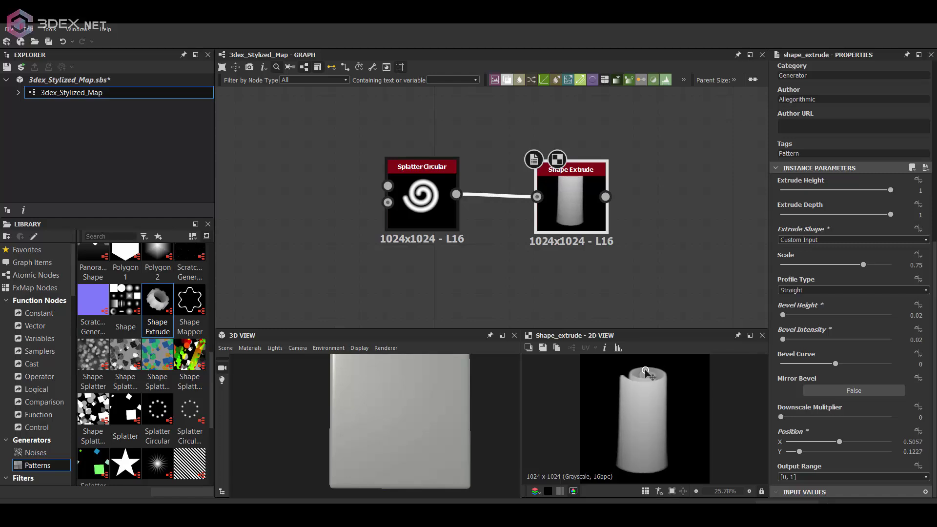
left_click_drag(646, 370, 646, 370)
Step: Add a Mirror Grayscale after Shape Extrude set to Mirror Axis Y
scroll(642, 419, "down", 1)
middle_click_drag(615, 241, 547, 210)
key("space")
type("mirror")
key("Return")
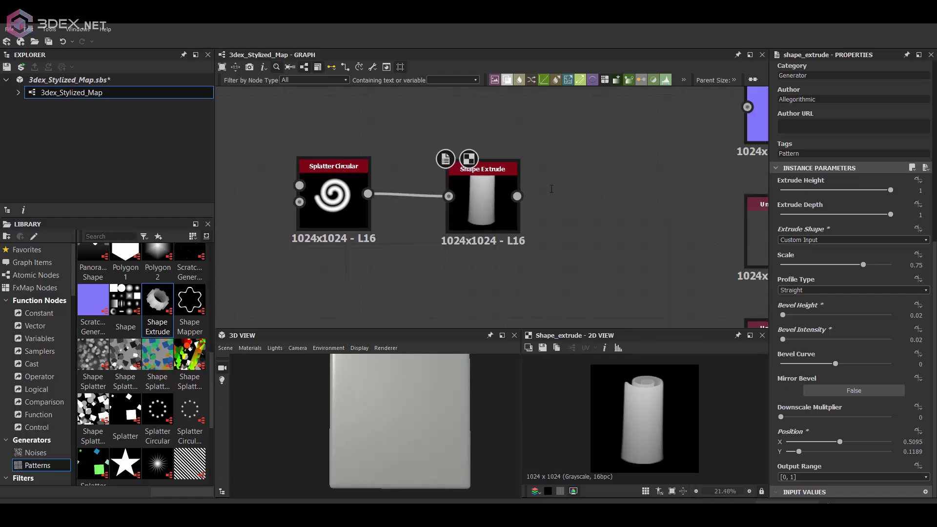
left_click(830, 424)
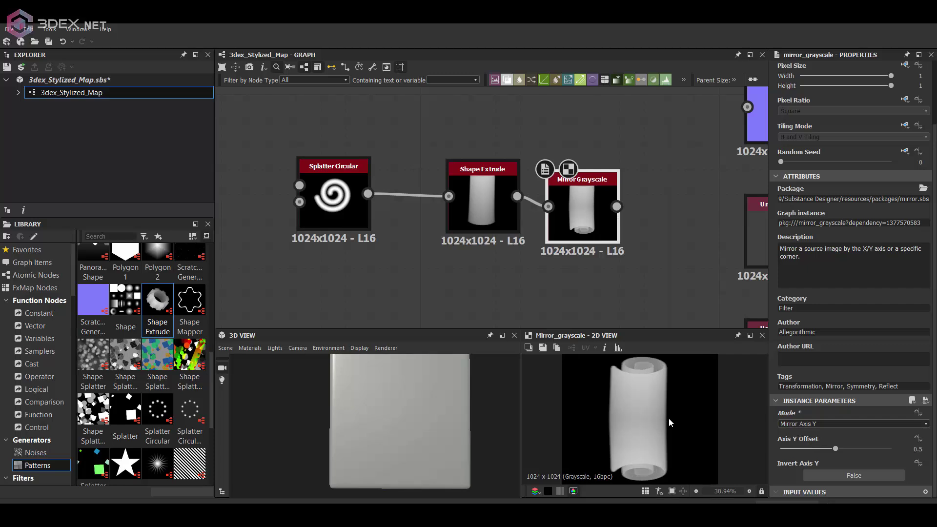
Step: Retune the Splatter Circular scale and raise its spread to about 1.73
left_click_drag(507, 210, 482, 210)
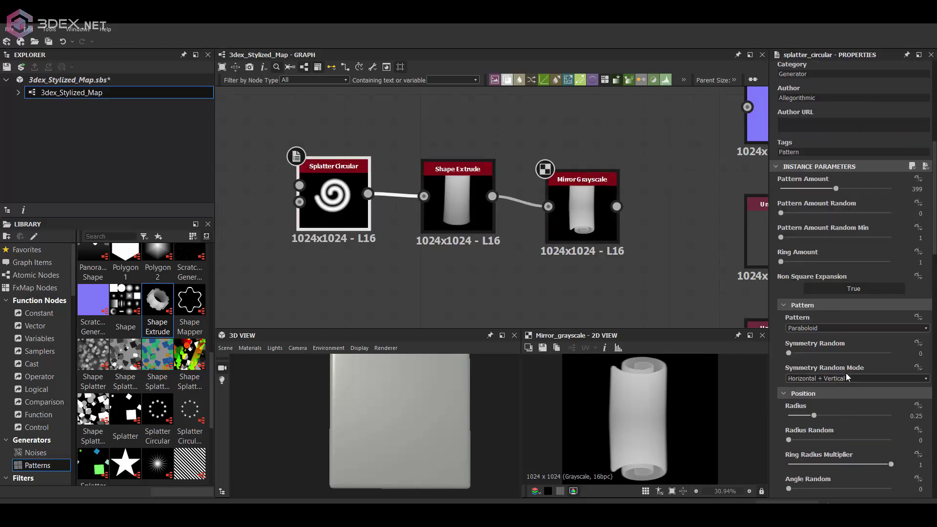
scroll(844, 375, "down", 5)
scroll(843, 377, "down", 5)
mouse_move(840, 439)
left_mouse_down()
mouse_move(764, 436)
mouse_move(814, 441)
left_mouse_up()
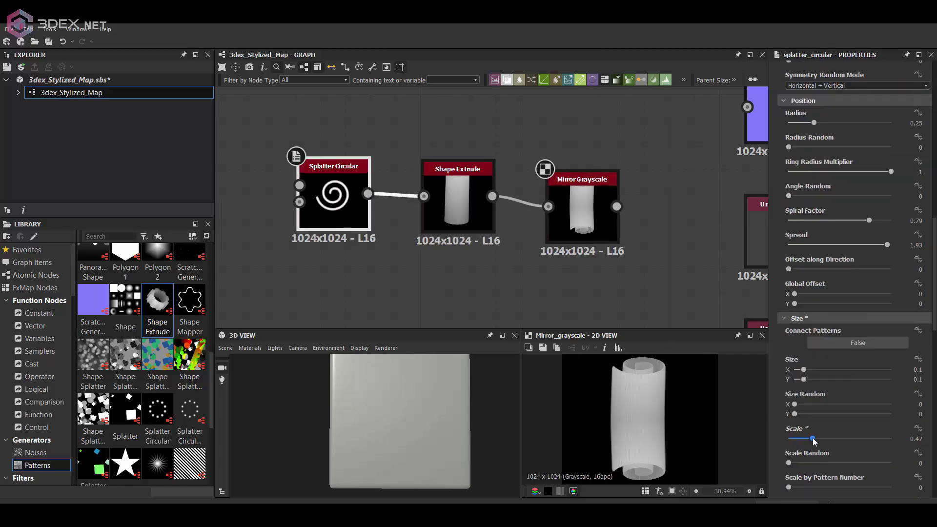
mouse_move(887, 245)
left_mouse_down()
mouse_move(824, 245)
mouse_move(878, 247)
left_mouse_up()
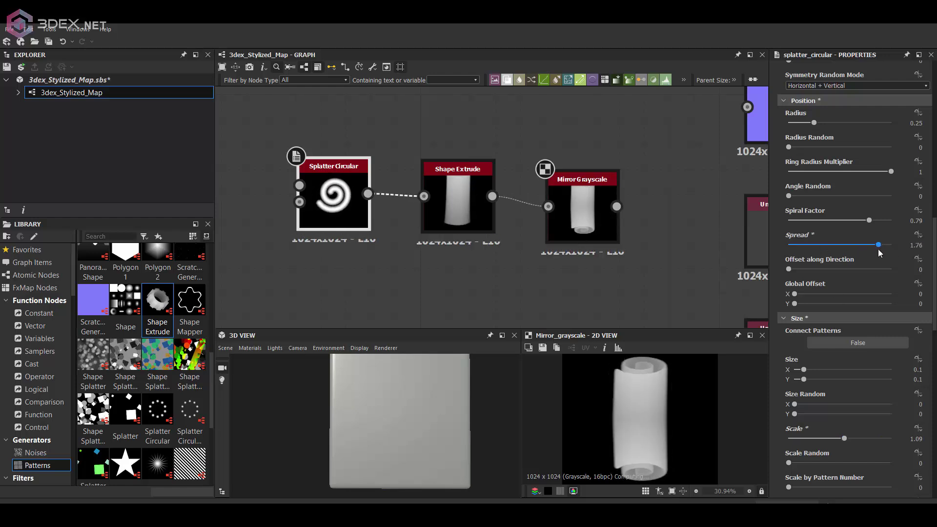
left_click_drag(377, 173, 390, 226)
Step: Insert a Transformation 2D between the spiral and Shape Extrude, offsetting the spiral sideways
key("space")
type("transf")
key("Return")
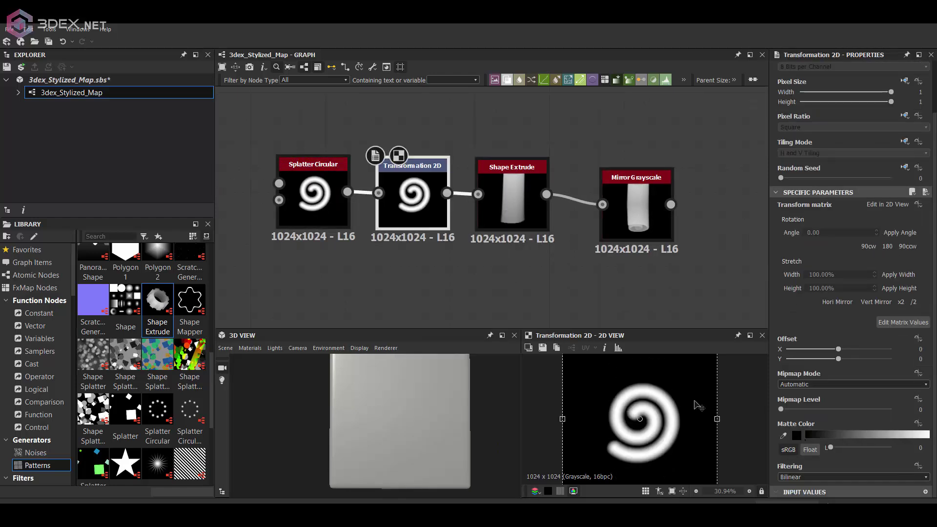
double_click(511, 195)
left_click(413, 195)
double_click(633, 191)
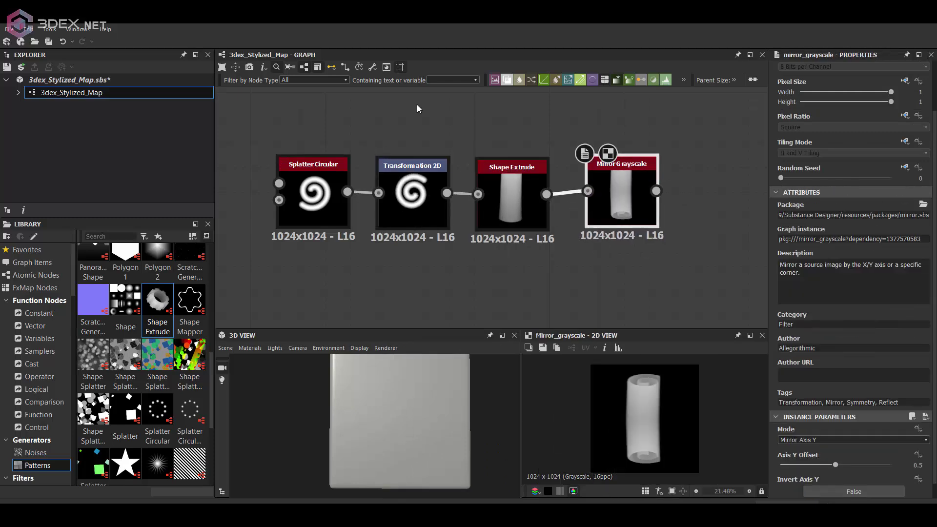
mouse_move(596, 371)
left_mouse_down()
mouse_move(621, 396)
mouse_move(633, 391)
left_mouse_up()
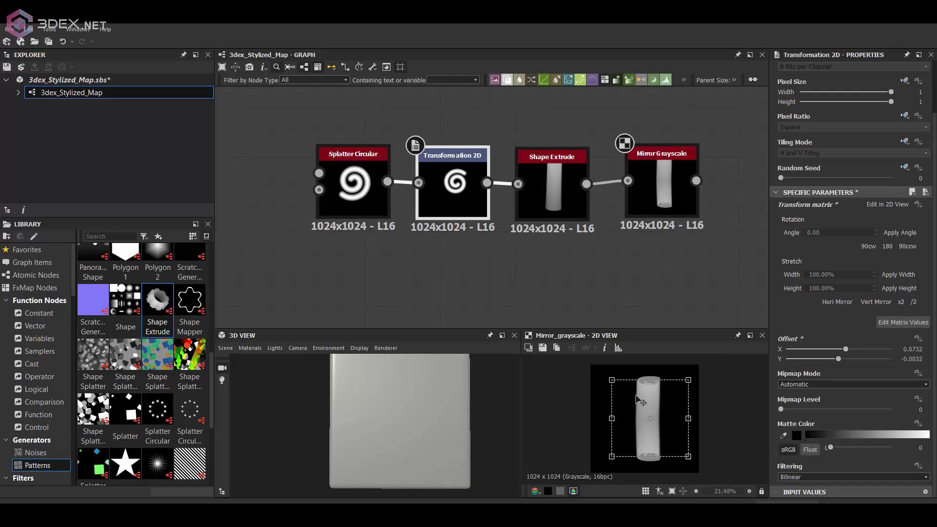
Step: Undo the recent edits and line Mirror Grayscale up with Shape Extrude
left_click(552, 191)
left_click(662, 191)
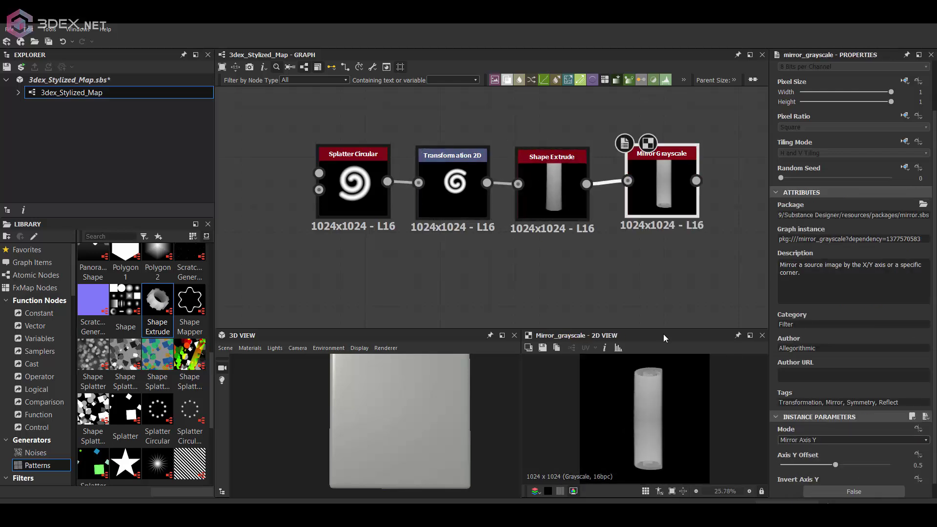
key("ctrl+z")
scroll(647, 371, "down", 1)
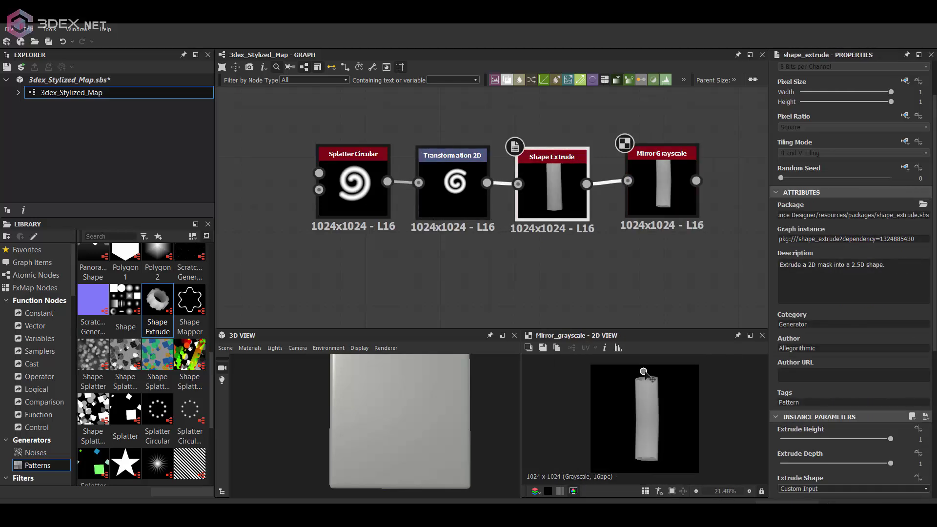
scroll(644, 373, "up", 2)
key("ctrl+z")
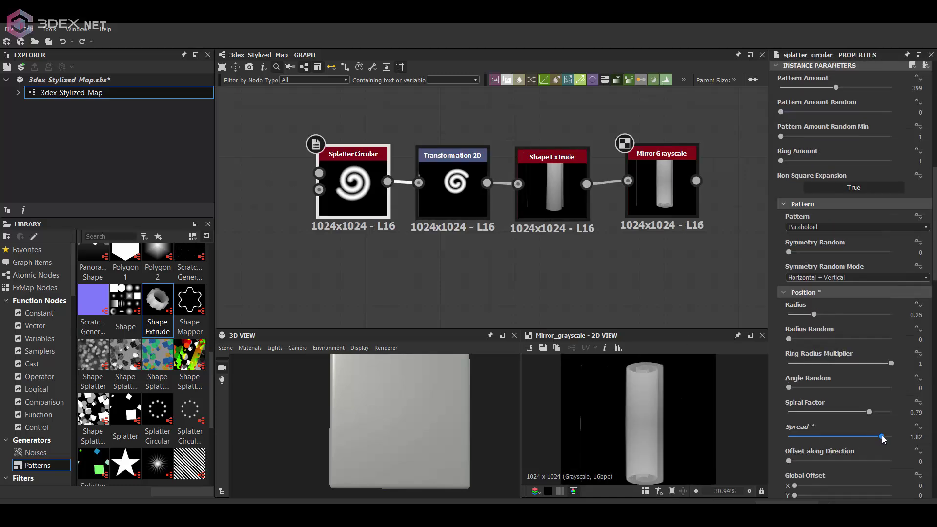
left_click(452, 186)
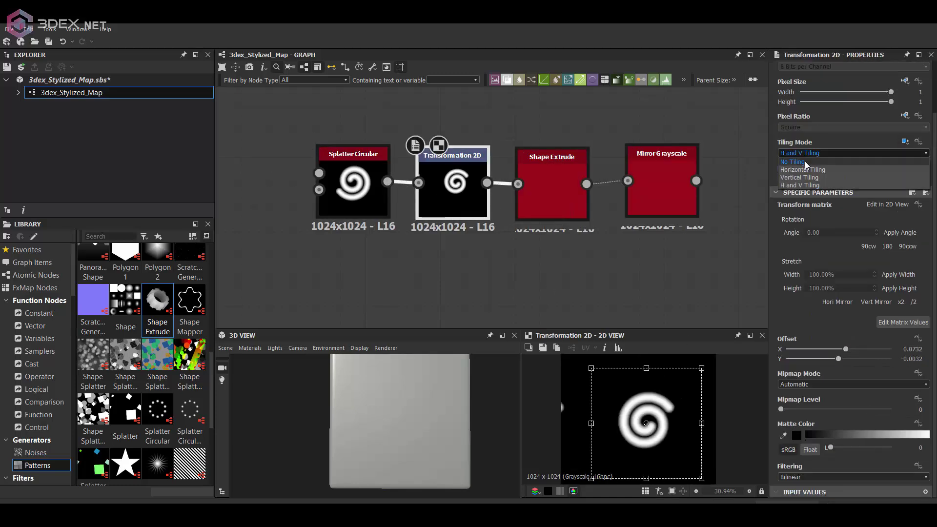
left_click(662, 195)
scroll(537, 220, "down", 2)
middle_click_drag(369, 186, 551, 210)
left_click_drag(551, 209, 542, 203)
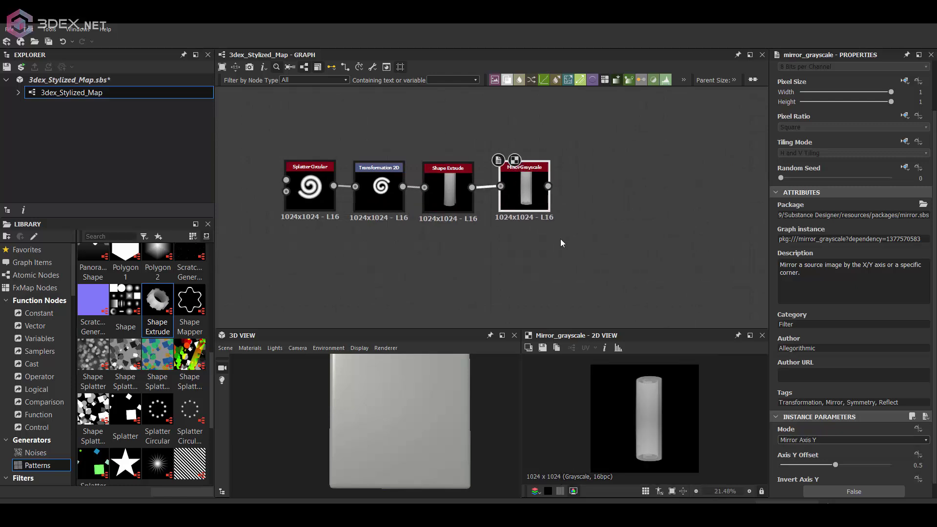
Step: Add an X-offset Transformation 2D after Mirror Grayscale, then a Mirror Axis X Mirror Grayscale
key("ctrl+z")
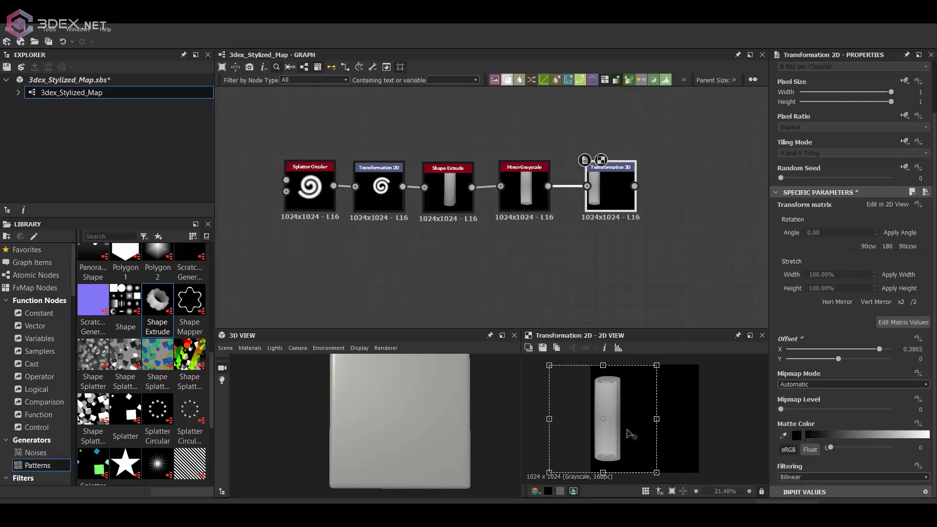
left_click_drag(635, 186, 637, 225)
left_click(654, 243)
scroll(444, 150, "down", 2)
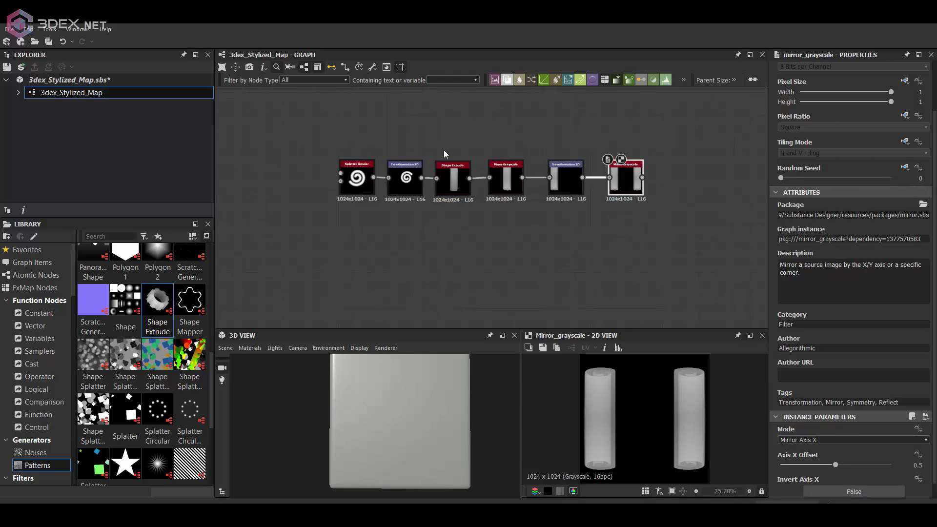
key("f")
scroll(212, 356, "up", 2)
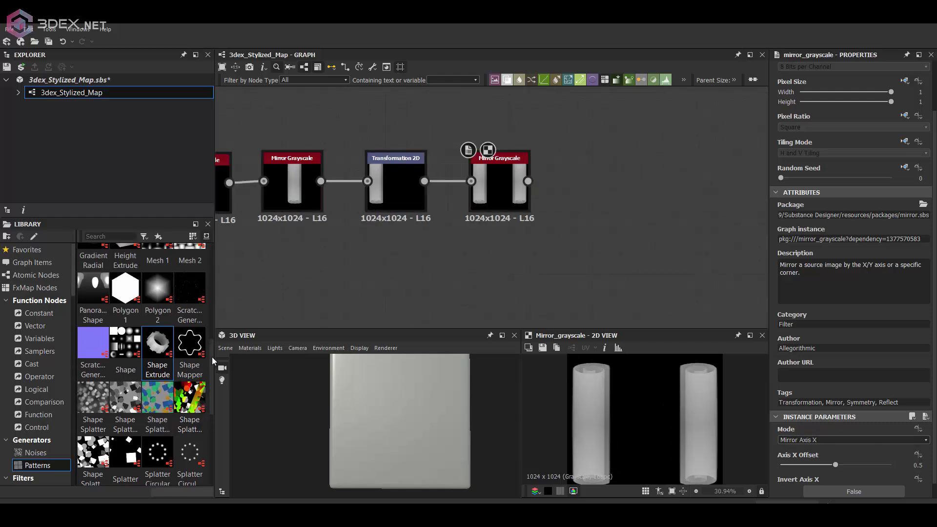
Step: Add a four-sided Polygon 2 square above the Mirror Grayscale node
left_click_drag(154, 301, 603, 181)
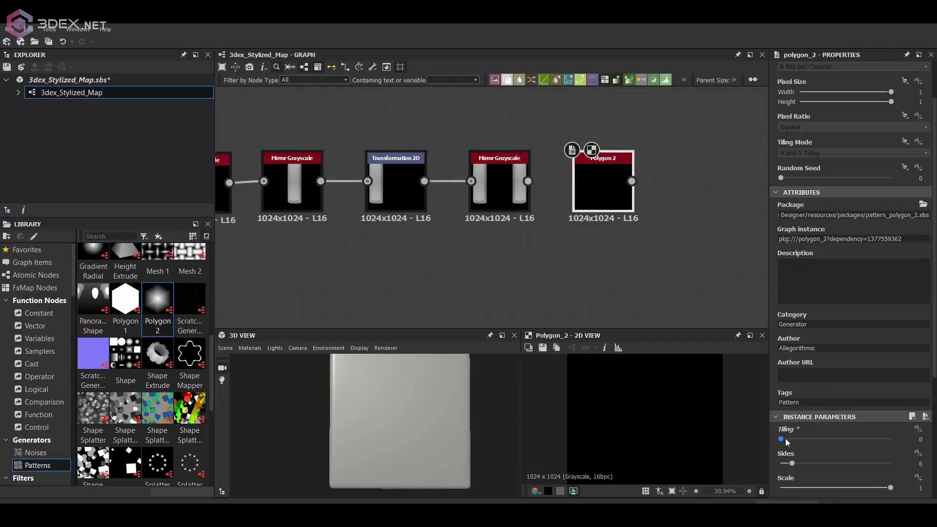
scroll(823, 473, "down", 3)
left_click_drag(891, 490, 781, 490)
middle_click_drag(635, 244, 571, 257)
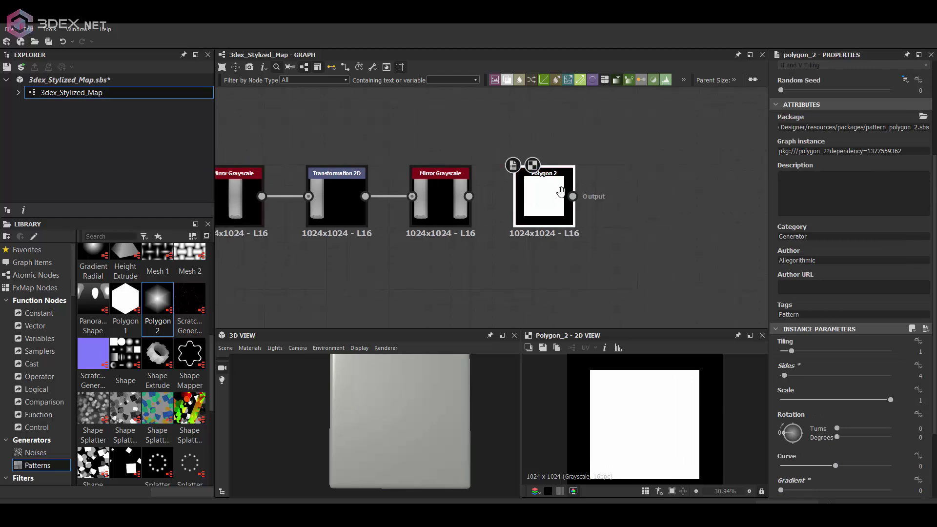
left_click_drag(540, 194, 440, 122)
Step: Blend the square with the Mirror Grayscale output through a new Blend node
left_click(459, 189)
key("space")
type("bl")
left_click(522, 209)
left_click(852, 297)
left_click(830, 317)
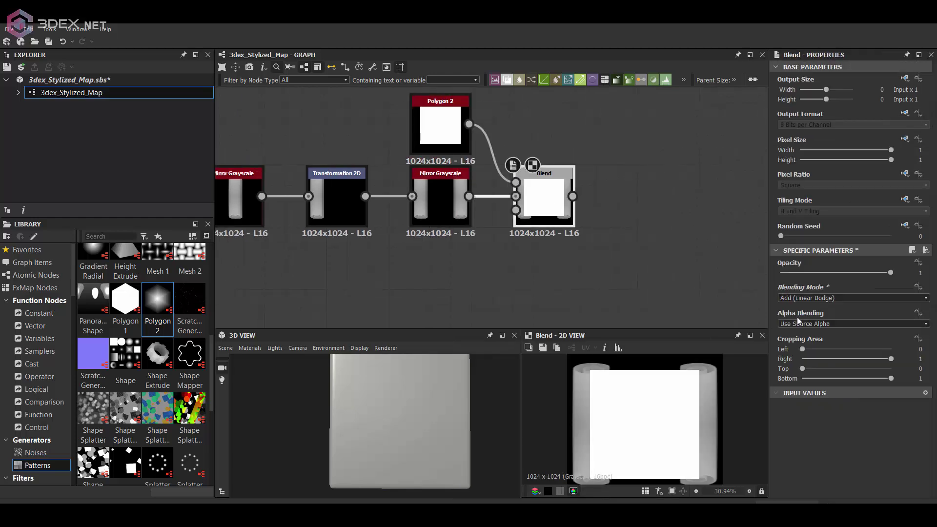
Step: Cycle the Blend's blending modes through Multiply and Add Sub, settling on Overlay
key("Down")
key("Down")
key("Down")
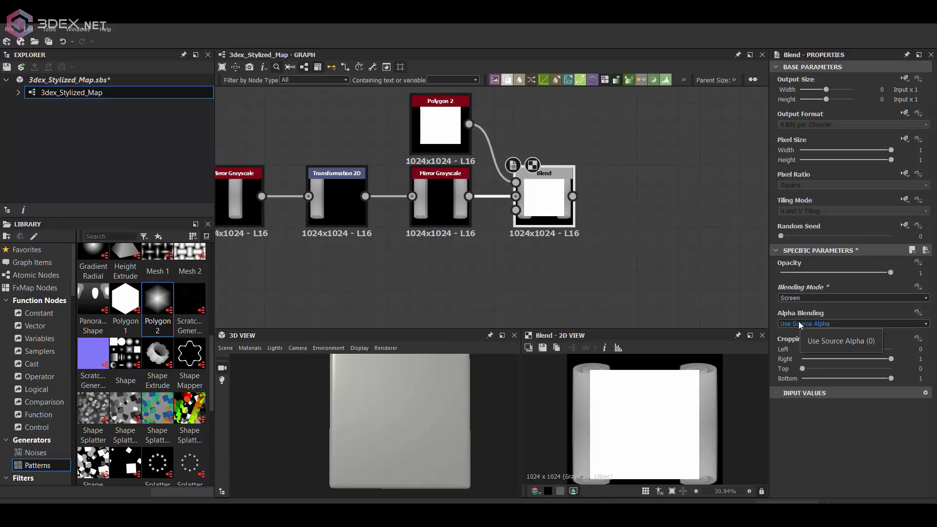
key("Down")
key("Down")
key("Up")
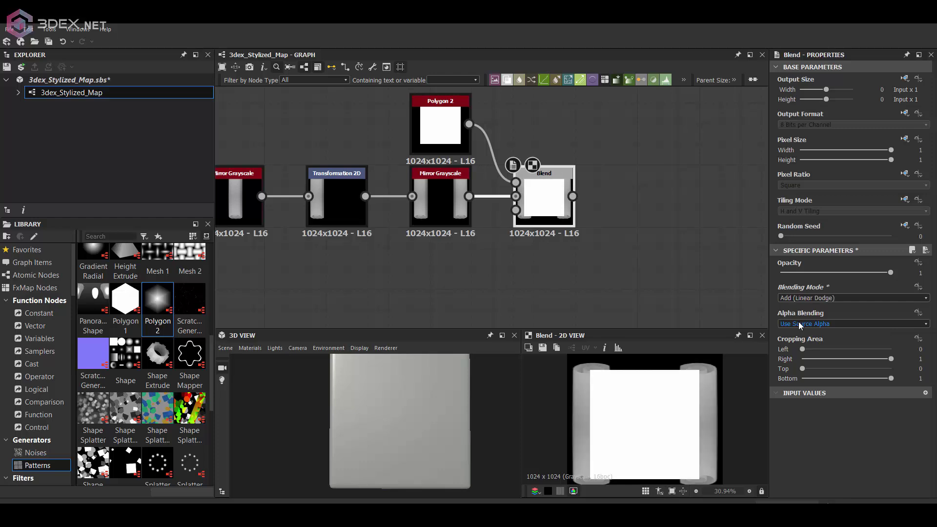
key("Up")
key("Up")
key("Down")
key("Up")
key("Up")
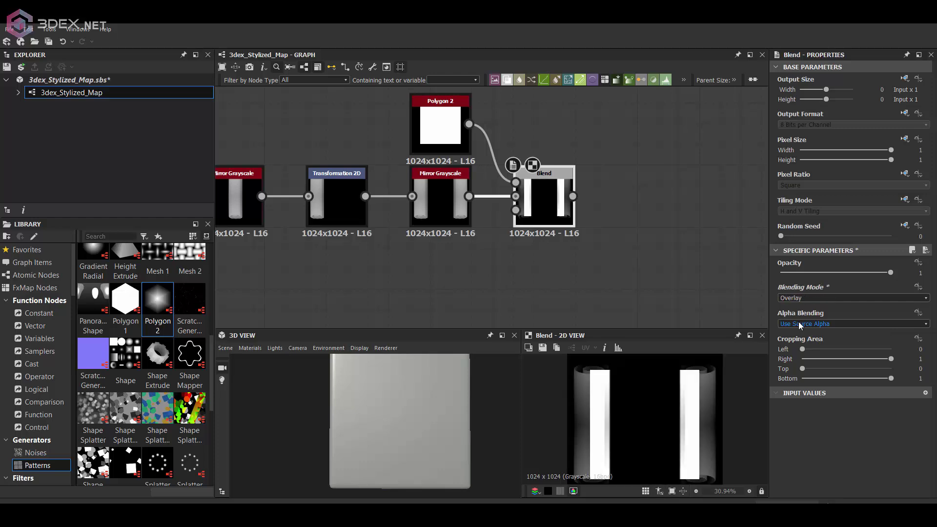
key("Down")
key("Down")
key("Down")
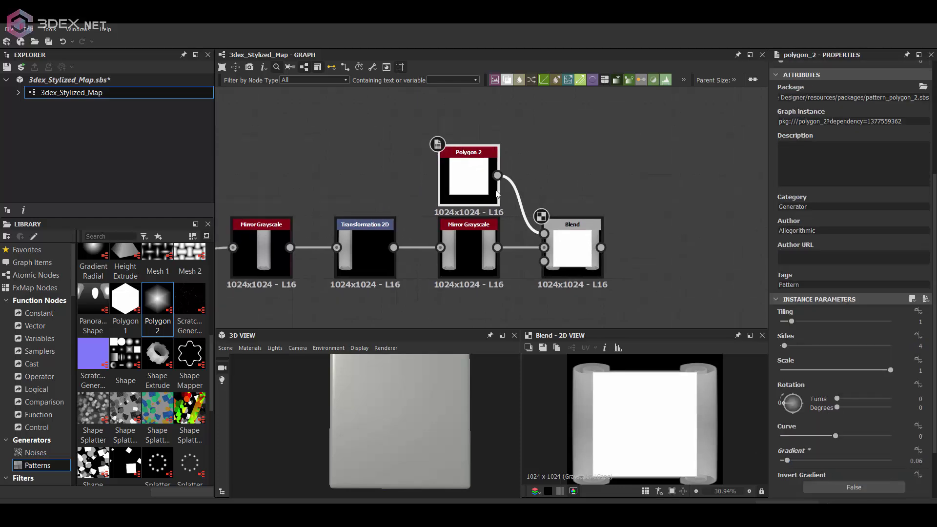
Step: Route Polygon 2 through a Levels node with the white output lowered for a mid-grey sheet
middle_click_drag(488, 274, 512, 327)
mouse_move(495, 181)
left_mouse_down()
mouse_move(430, 158)
mouse_move(490, 195)
left_mouse_up()
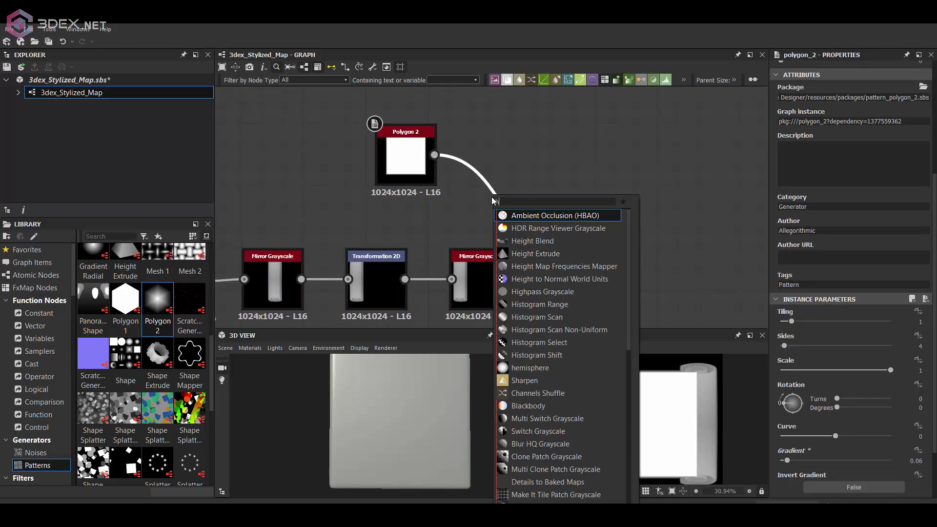
type("lev")
key("Return")
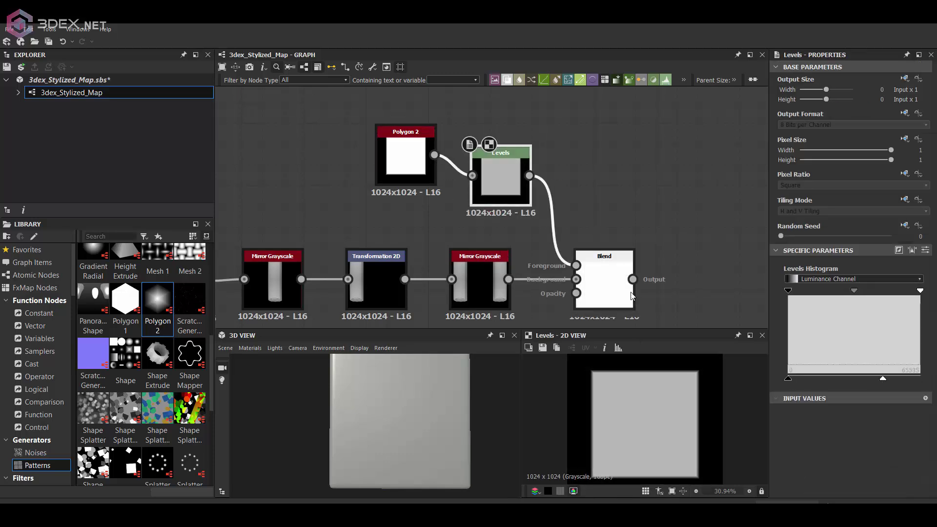
left_click_drag(920, 378, 850, 381)
scroll(678, 403, "down", 3)
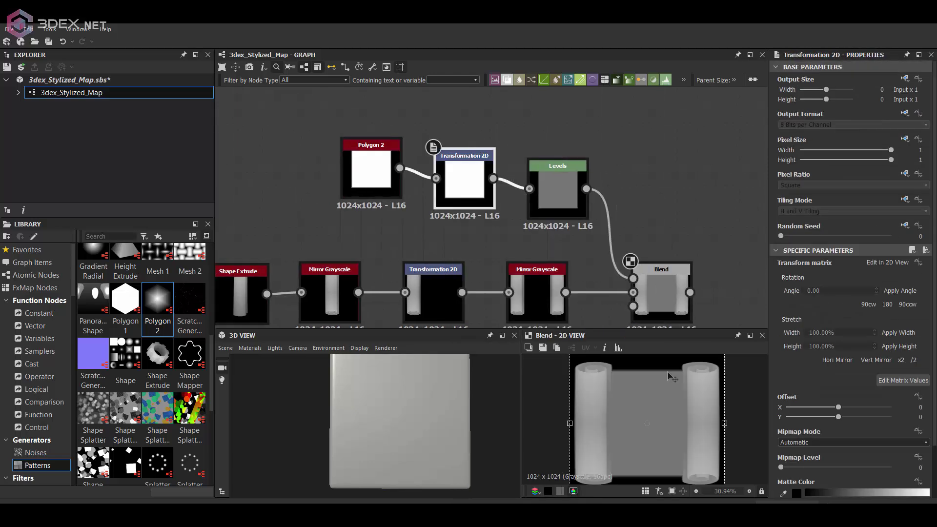
scroll(641, 463, "up", 2)
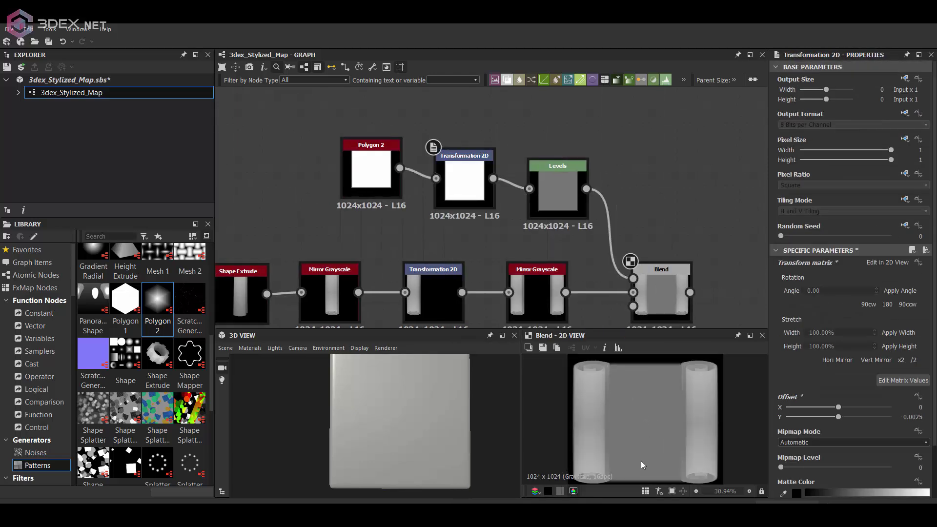
scroll(644, 430, "up", 2)
left_click(557, 191)
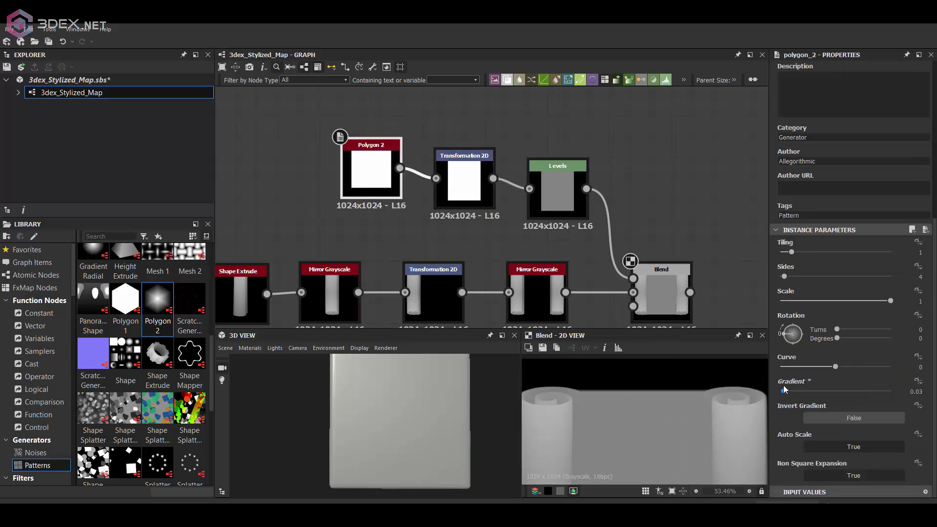
Step: Add an Ambient Occlusion (HBAO) node to the graph
scroll(547, 212, "down", 3)
key("space")
type("ambi")
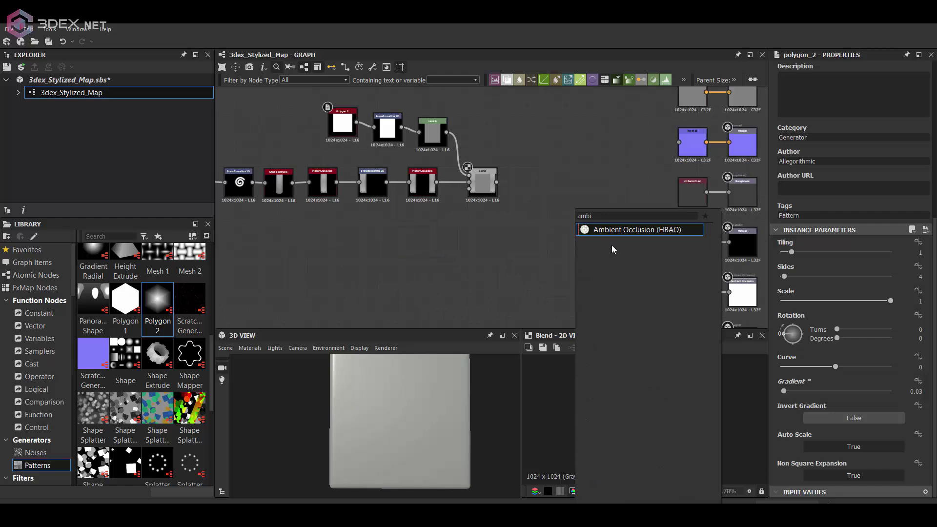
key("Return")
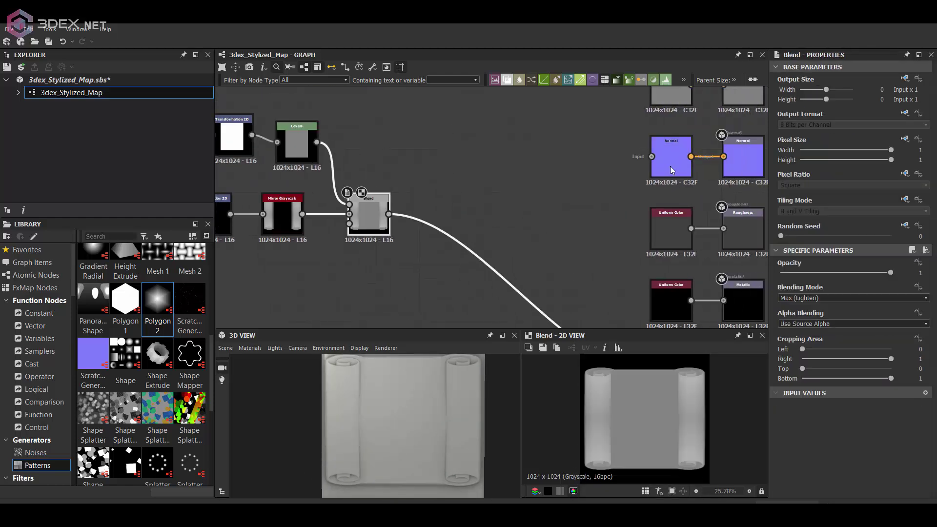
Step: Feed the Blend into Normal and a new Gradient Map wired to Base Color
left_click_drag(673, 168, 634, 168)
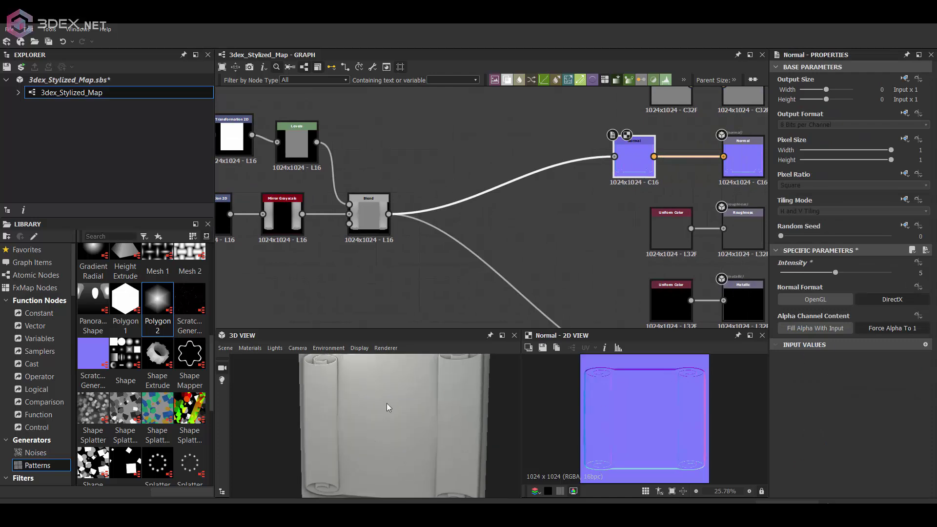
left_click_drag(388, 214, 517, 168)
key("Return")
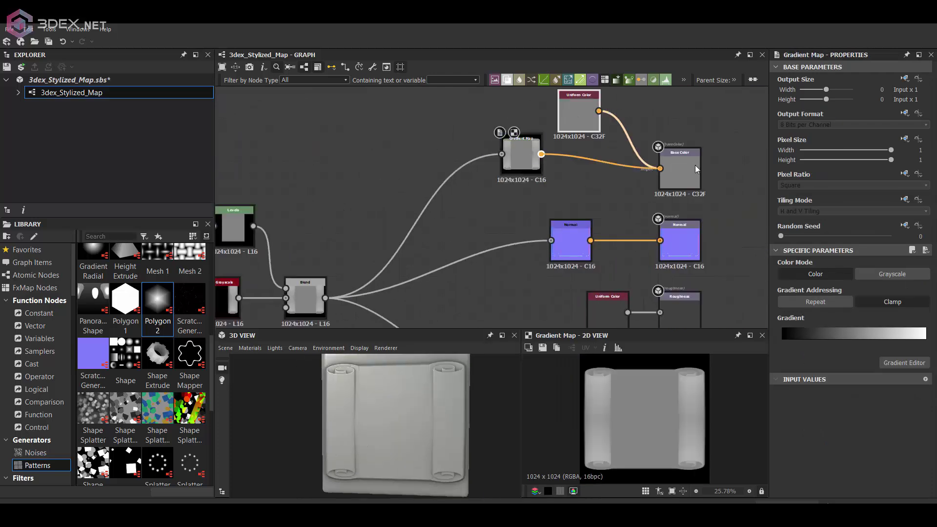
left_click_drag(403, 441, 426, 403)
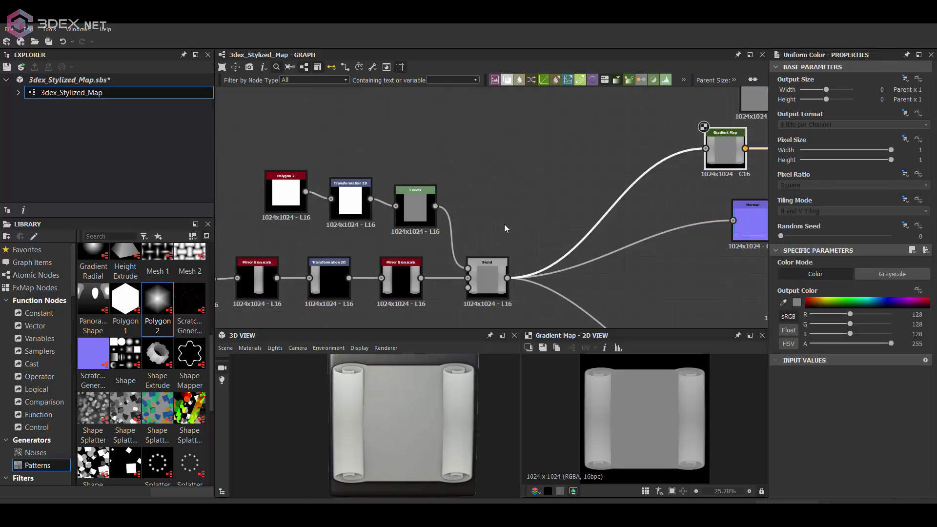
Step: Align Polygon 2, Transformation 2D and Levels into a tidy top row
middle_click_drag(504, 224, 562, 192)
scroll(561, 188, "up", 2)
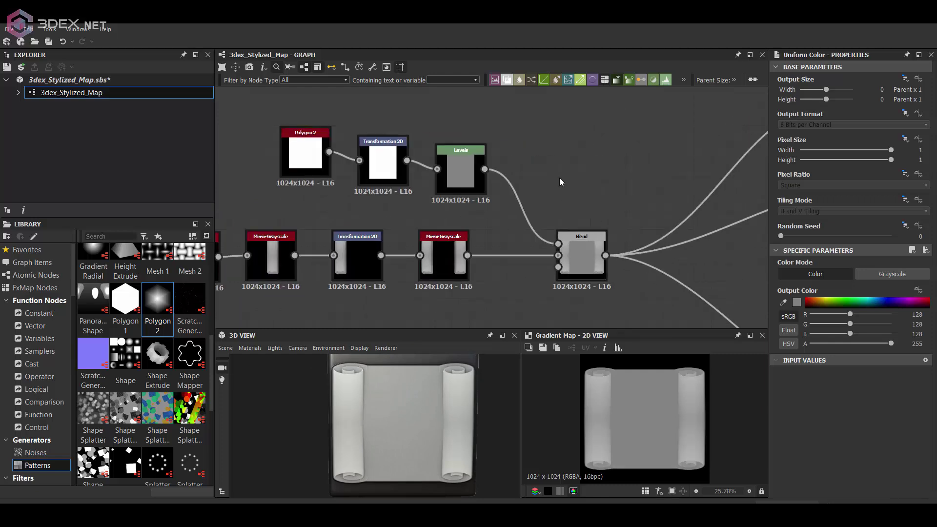
left_click_drag(306, 153, 289, 169)
left_click_drag(397, 169, 389, 177)
middle_click_drag(402, 151, 416, 174)
left_click(414, 175)
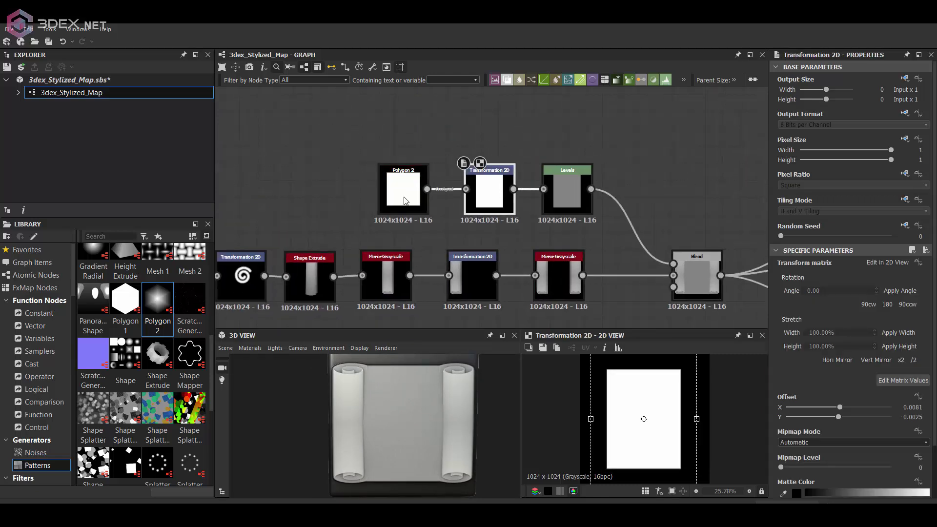
scroll(431, 165, "up", 2)
scroll(457, 170, "down", 1)
scroll(456, 170, "down", 2)
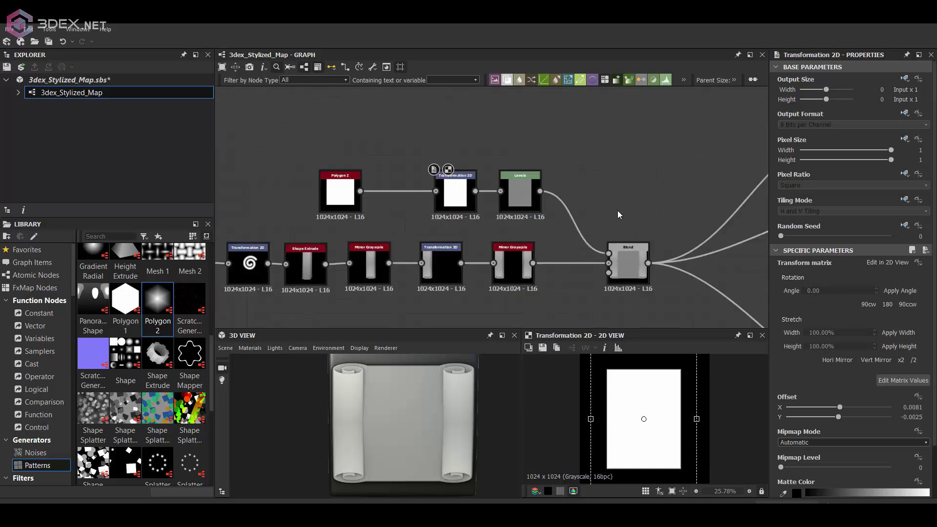
Step: Add a Slope Blur Grayscale after Levels with a Perlin Noise driving its slope
left_click(634, 259)
key("space")
type("sl")
left_click(582, 179)
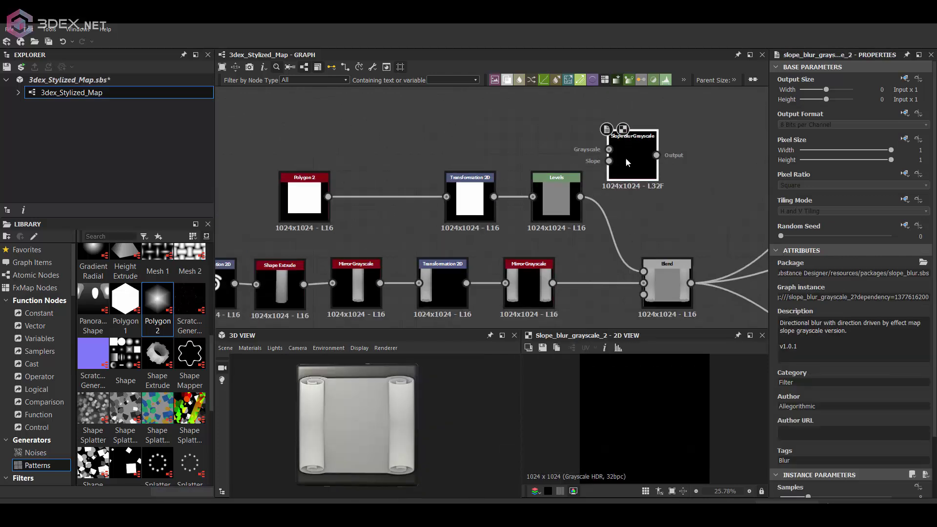
key("space")
type("perlin")
left_click(624, 240)
Step: Set Slope Blur to 32 samples, intensity 1.55, Min mode, and Perlin scale 35
scroll(626, 149, "up", 2)
left_click(628, 153)
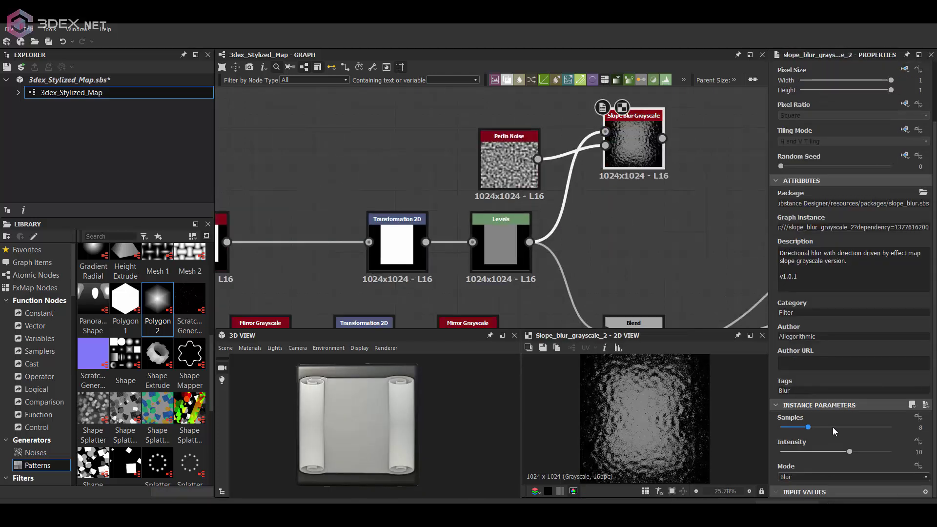
left_click_drag(849, 451, 787, 452)
middle_click_drag(634, 220, 614, 203)
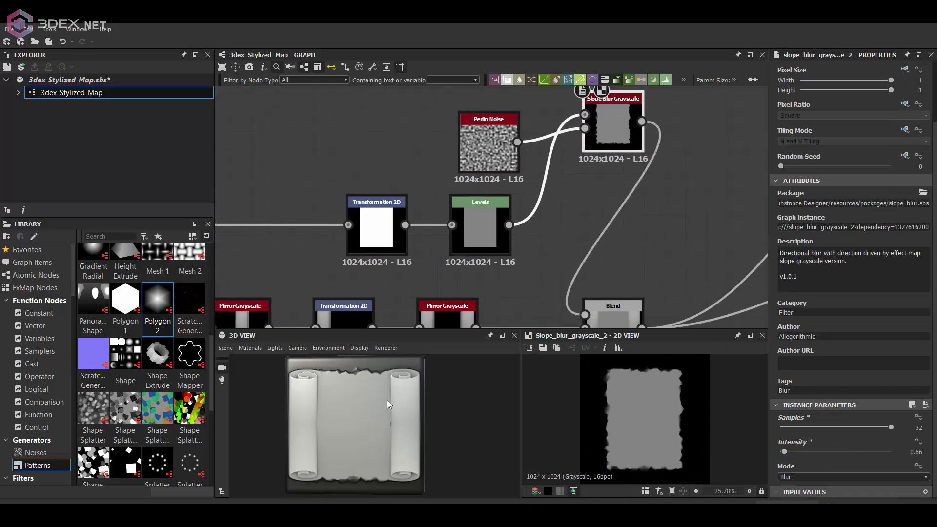
left_click_drag(496, 161, 447, 162)
left_click_drag(616, 154, 580, 154)
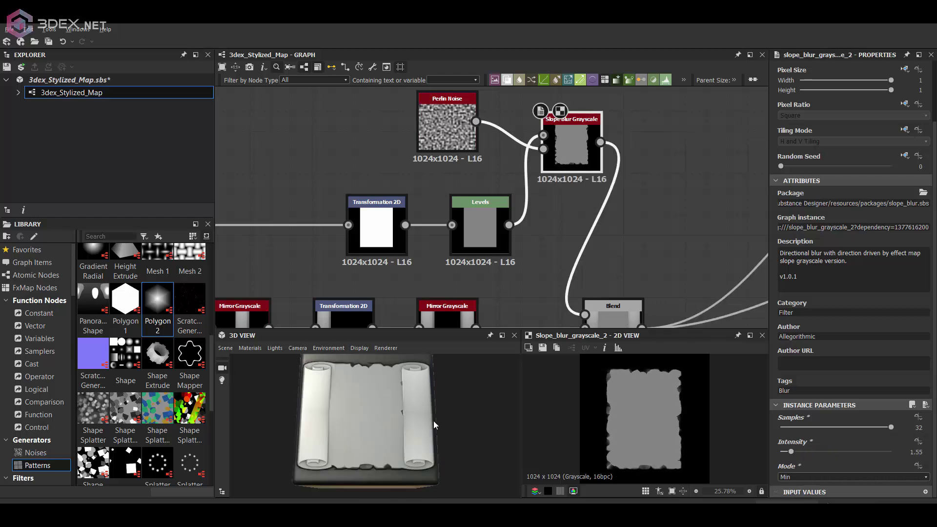
left_click(464, 149)
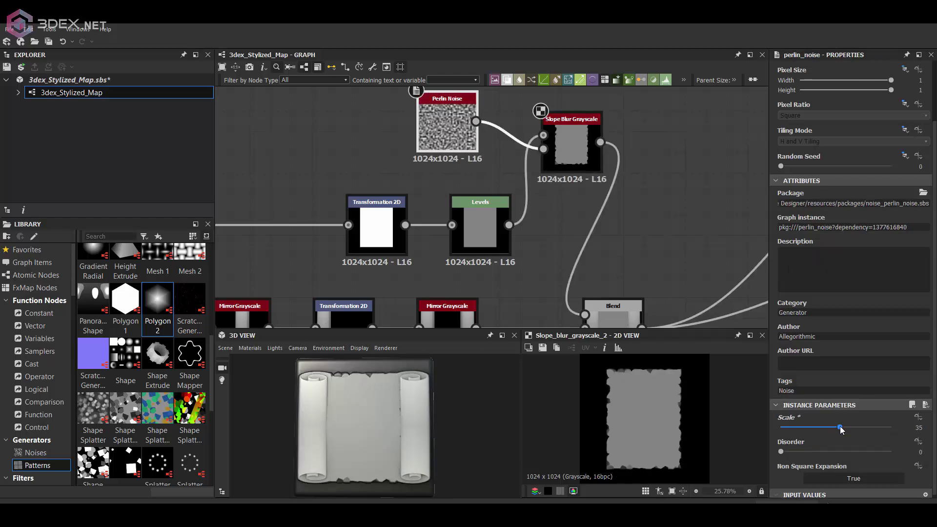
Step: Adjust the Transformation 2D Offset X to centre the sheet and rearrange the nodes
middle_click_drag(554, 274, 655, 226)
left_click(477, 180)
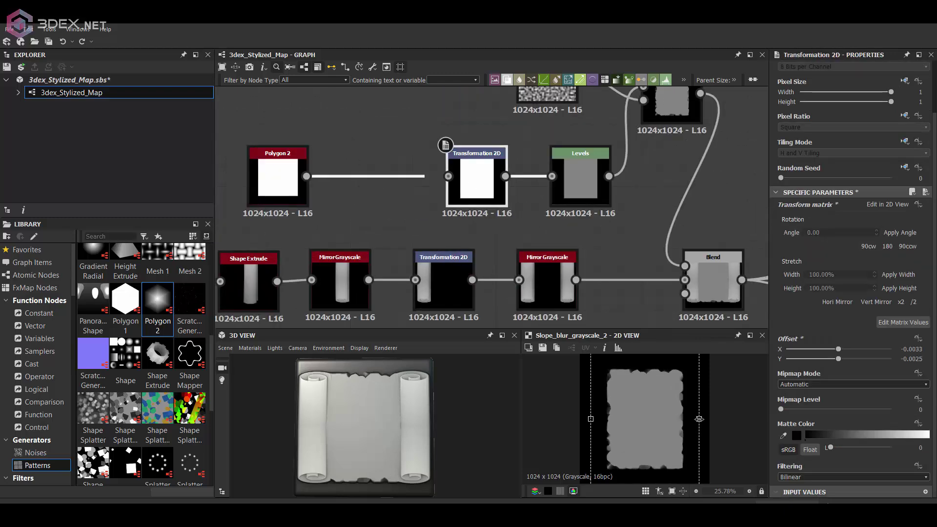
scroll(585, 234, "down", 3)
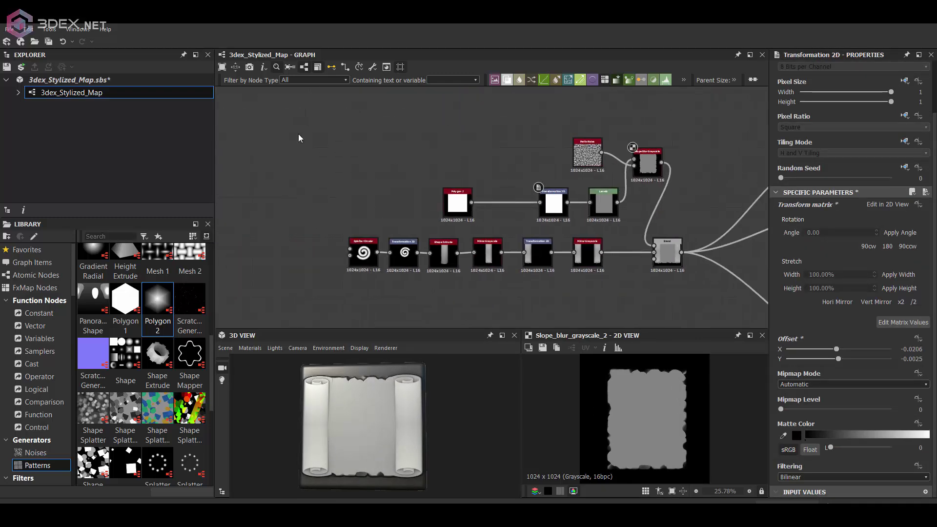
scroll(556, 194, "up", 1)
left_click_drag(379, 238, 240, 189)
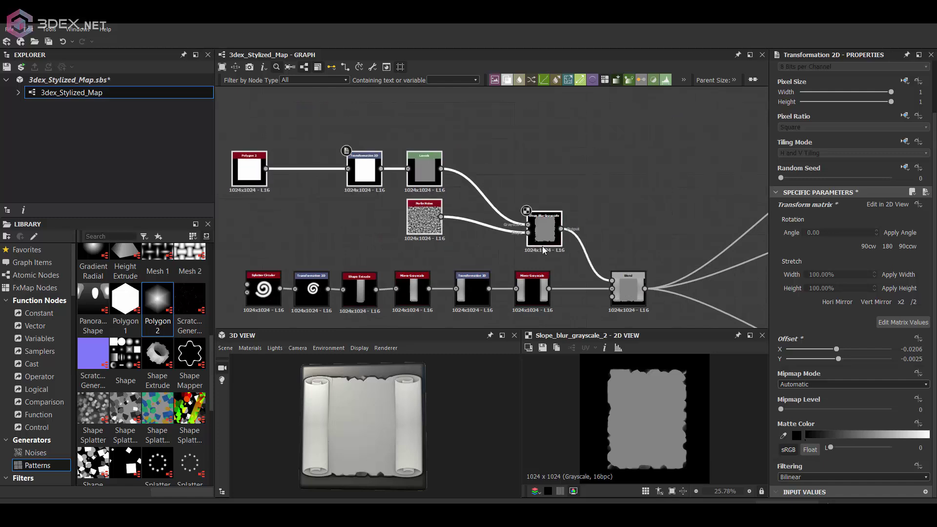
middle_click_drag(240, 189, 283, 176)
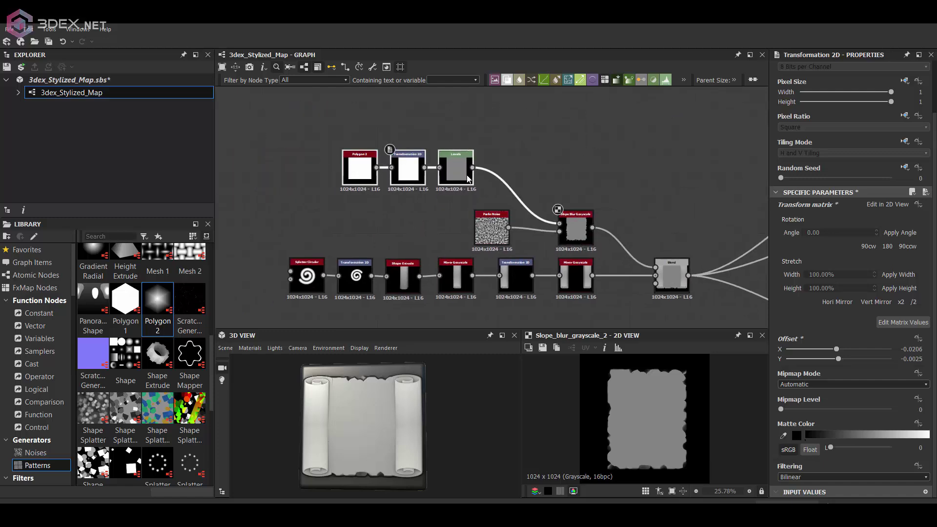
left_click_drag(468, 179, 504, 190)
scroll(528, 214, "up", 1)
Step: Preview the Blend result and bring the Gradient Map node into view
left_click(626, 266)
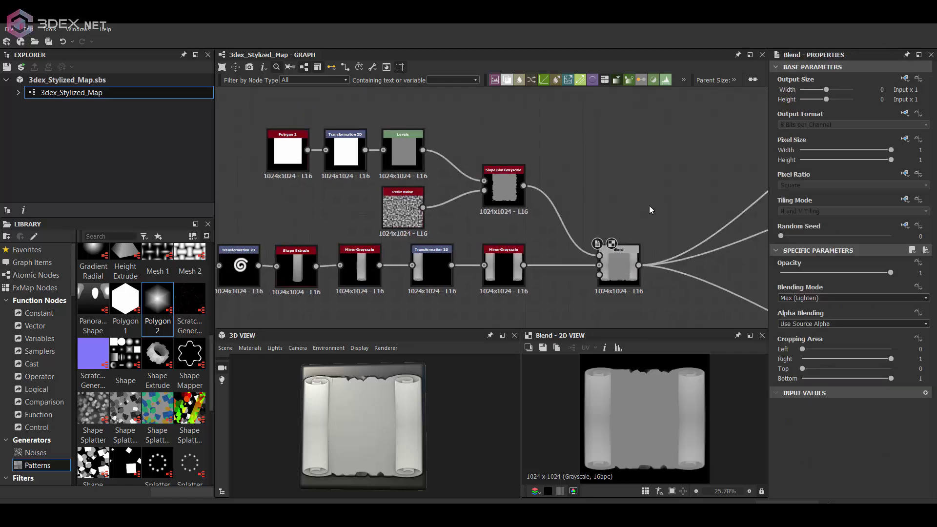
scroll(400, 410, "up", 2)
scroll(409, 396, "up", 1)
scroll(409, 394, "down", 2)
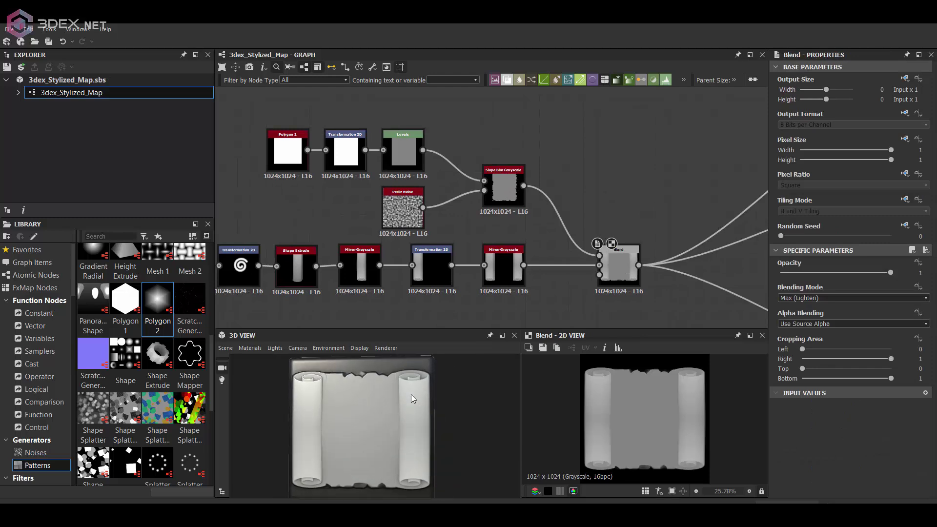
middle_click_drag(732, 219, 492, 210)
Step: Set the Gradient Map keys to dark brown and #fff7db99 cream, then inspect the 3D scroll
left_click(637, 126)
left_click(926, 336)
left_click(715, 268)
left_click(781, 332)
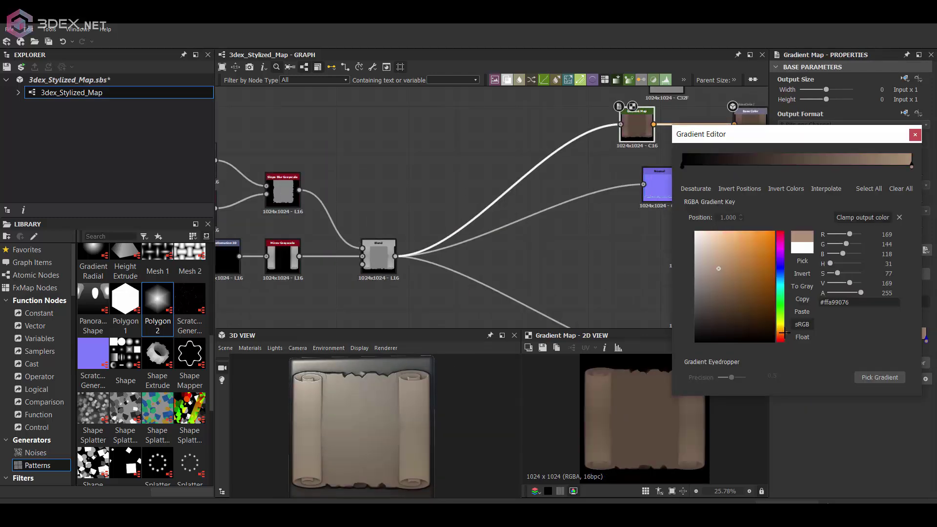
left_click(726, 246)
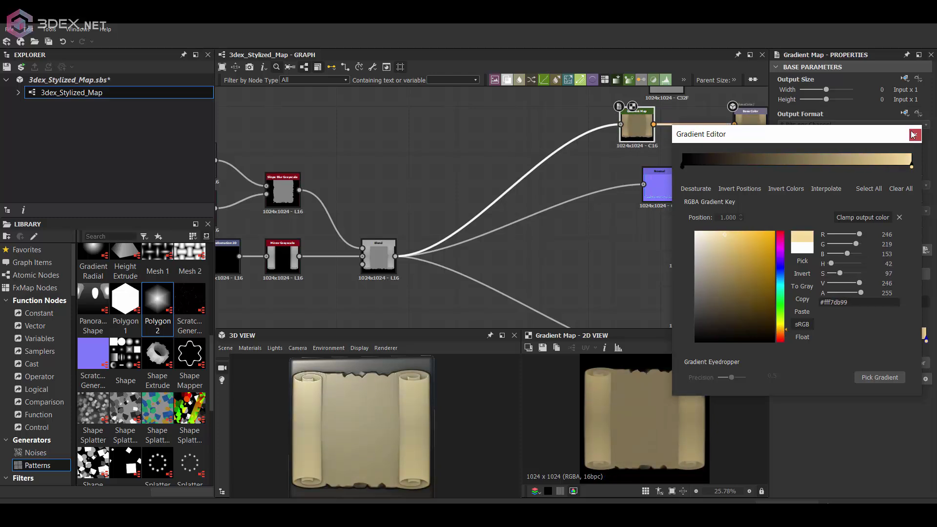
left_click(913, 135)
mouse_move(430, 396)
left_mouse_down()
mouse_move(386, 406)
mouse_move(426, 388)
left_mouse_up()
middle_click_drag(367, 249, 555, 232)
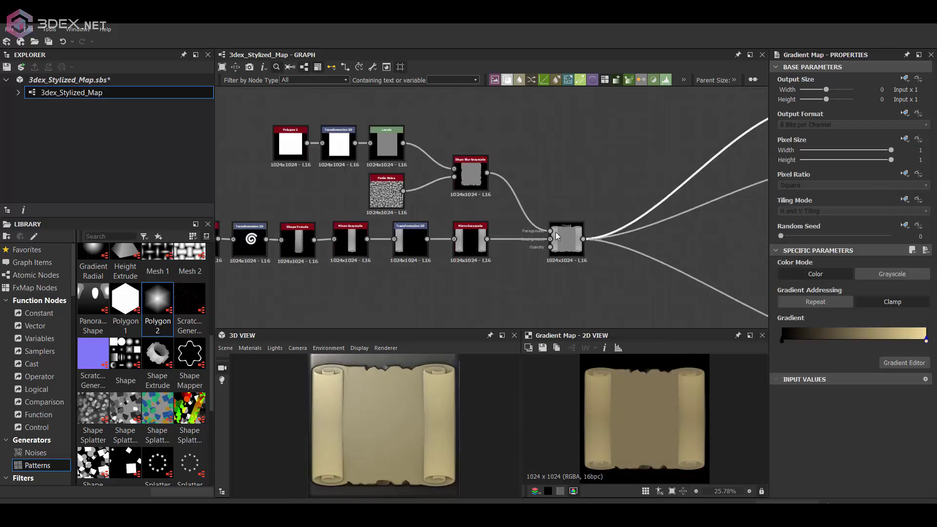
Step: Wire a Perlin Noise into the Warp's gradient input and lower its scale to 4
key("space")
type("perlin")
key("Return")
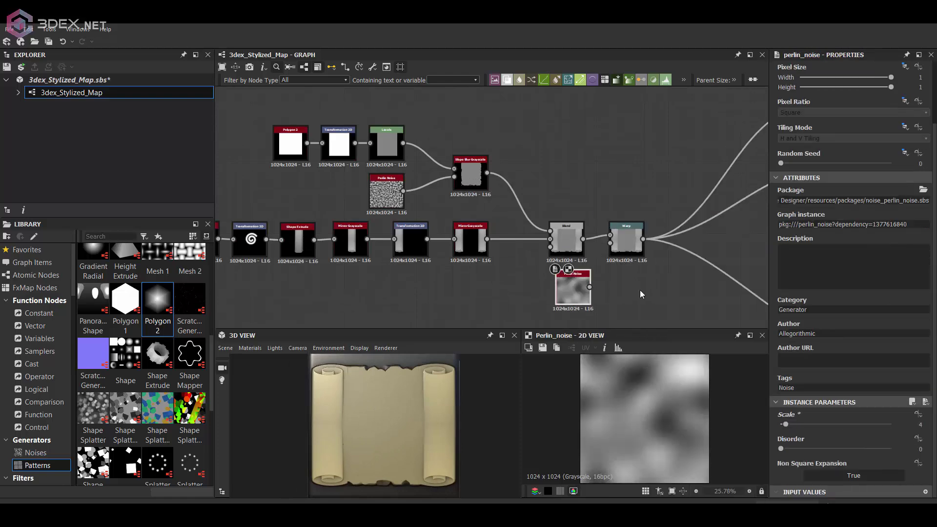
scroll(641, 295, "up", 3)
double_click(623, 205)
left_click_drag(558, 288, 594, 212)
left_click(530, 293)
left_click(784, 439)
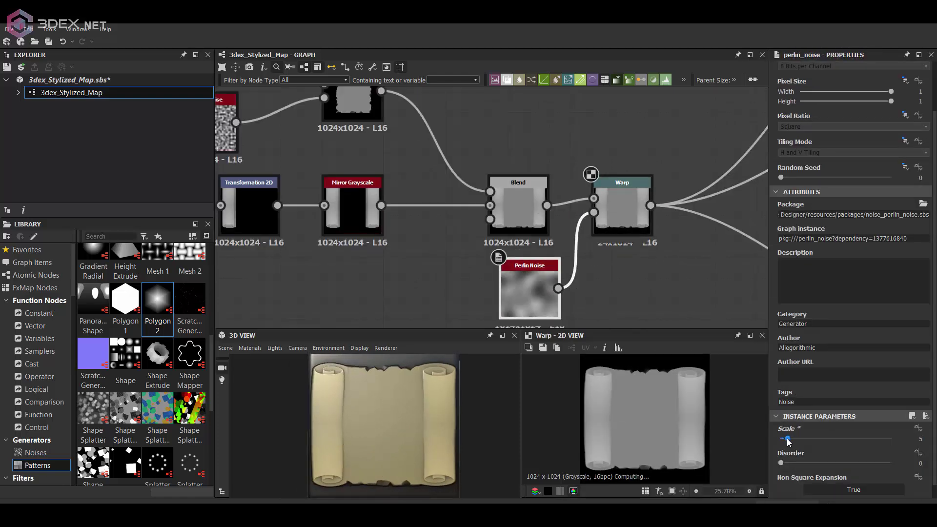
left_click_drag(787, 441, 786, 442)
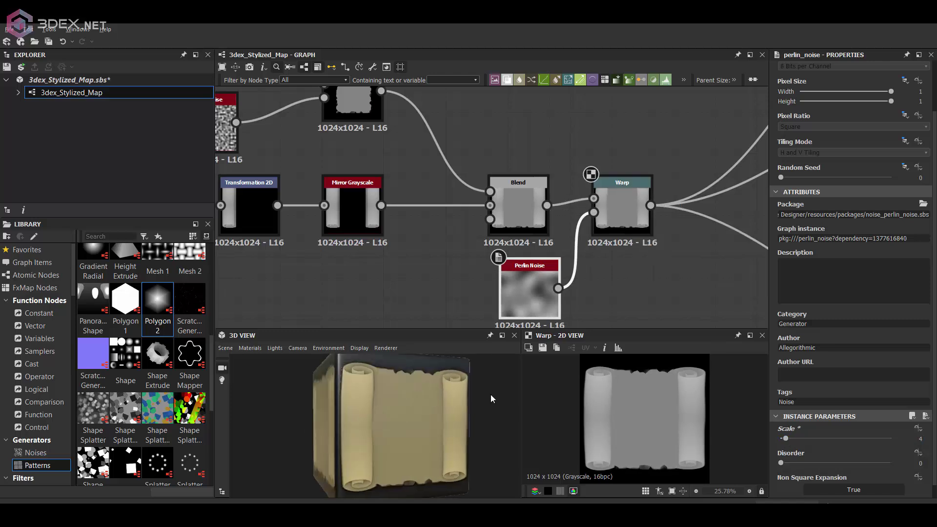
Step: Add a Directional Warp after the Warp with angle -90° and intensity 10
left_click(629, 223)
scroll(556, 194, "down", 2)
scroll(607, 212, "down", 2)
scroll(607, 212, "up", 1)
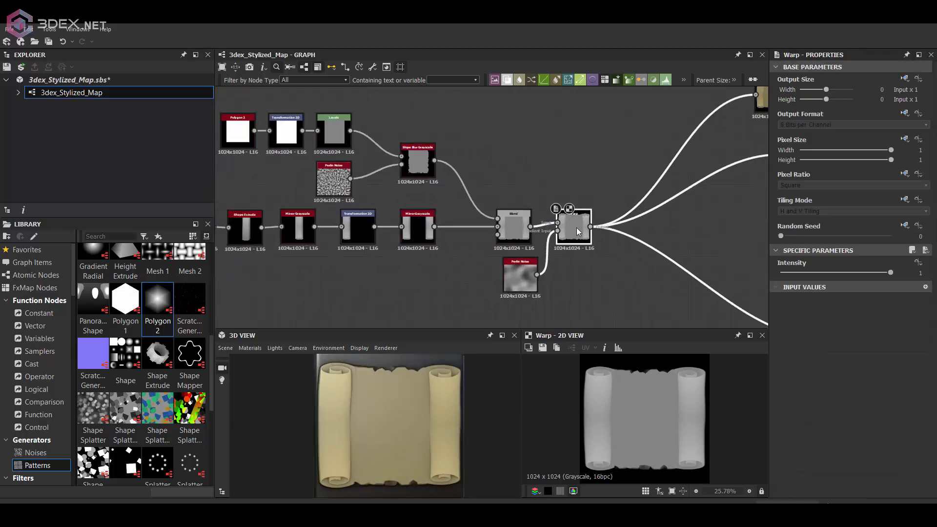
key("space")
type("dir")
left_click(639, 233)
left_click_drag(792, 298, 796, 316)
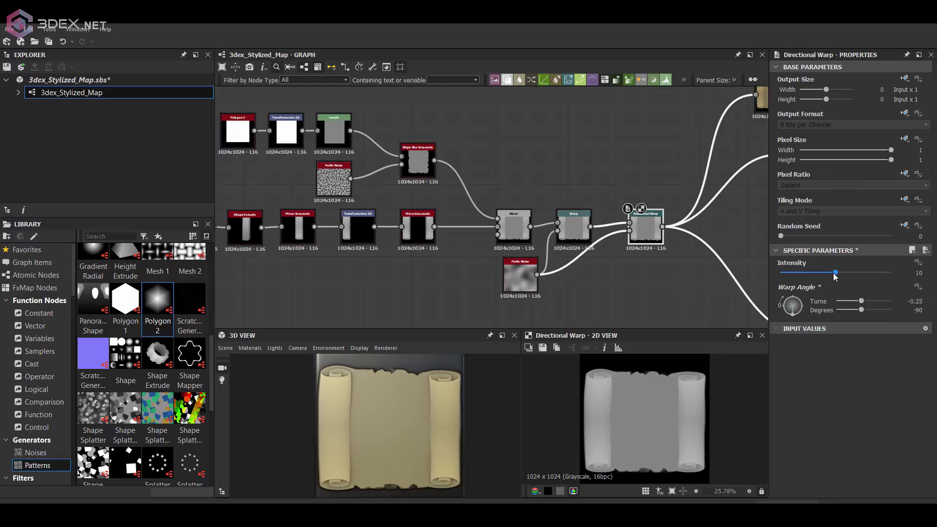
left_click_drag(835, 273, 880, 273)
Step: Paste a second Perlin Noise node and adjust its scale
key("ctrl+v")
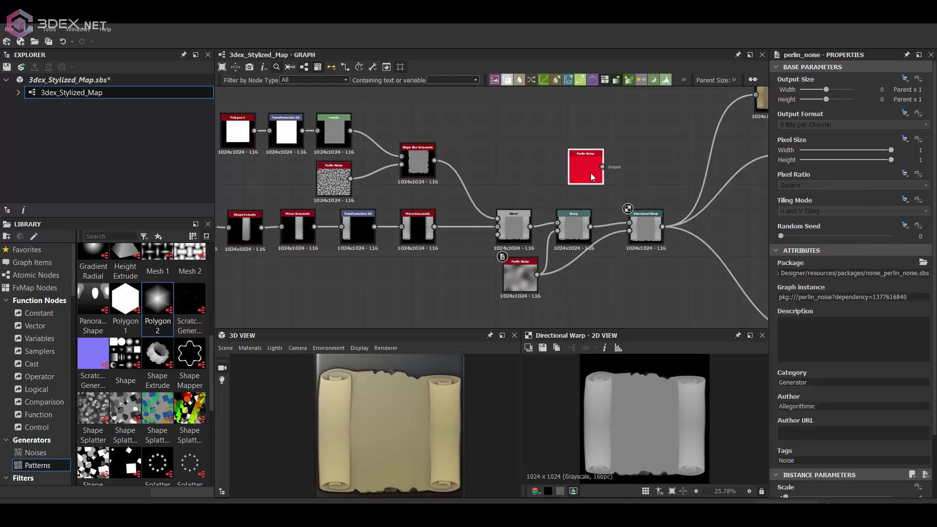
scroll(829, 415, "down", 3)
left_click(791, 426)
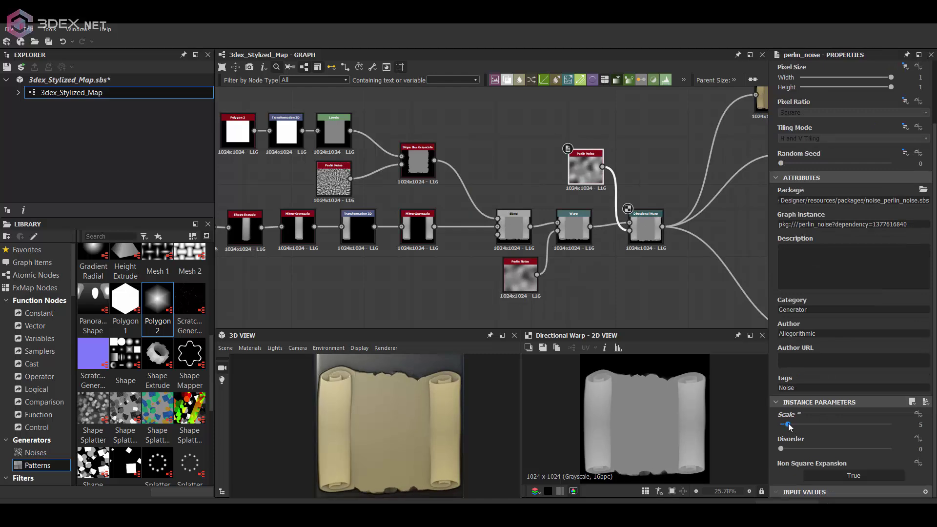
Step: Add a Histogram Scan after the Directional Warp with position 0.68 and contrast 0.97
scroll(343, 134, "down", 3)
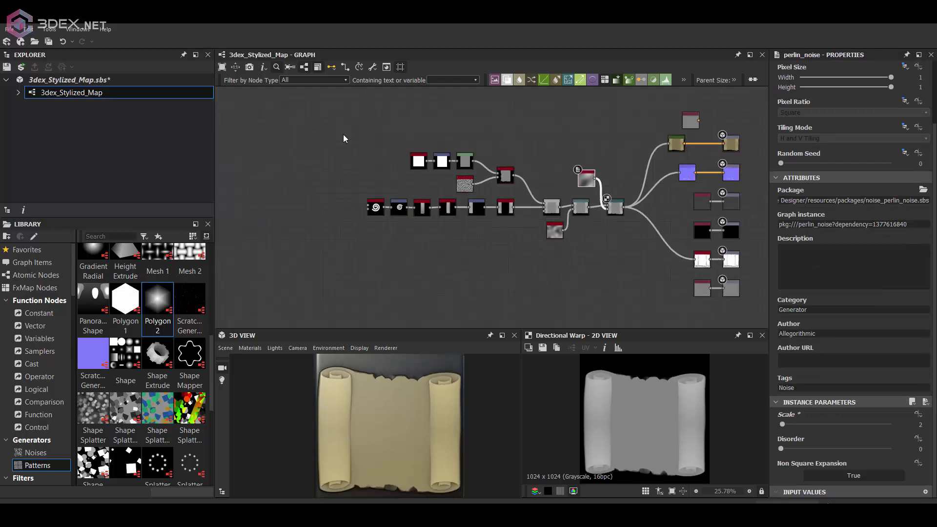
scroll(579, 176, "up", 2)
mouse_move(579, 175)
middle_mouse_down()
mouse_move(481, 249)
mouse_move(516, 218)
middle_mouse_up()
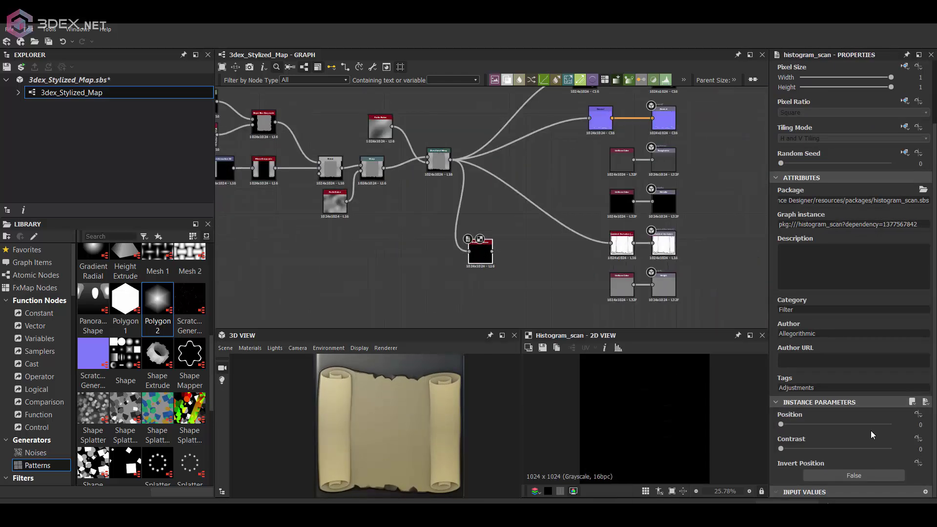
left_click_drag(782, 425, 830, 424)
mouse_move(783, 448)
left_mouse_down()
mouse_move(847, 449)
mouse_move(854, 424)
mouse_move(877, 448)
left_mouse_up()
Step: Duplicate the height output as an 'opacity' output and link the Histogram Scan to it
scroll(701, 460, "up", 1)
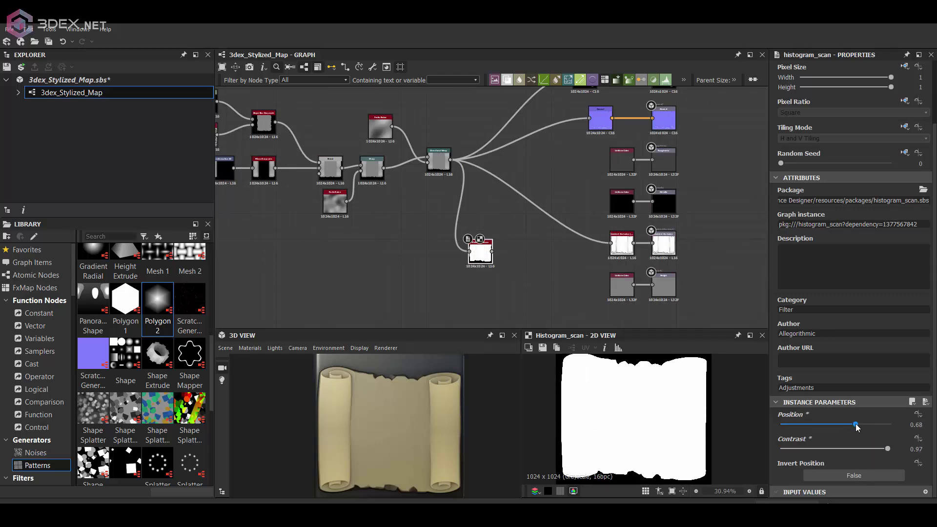
mouse_move(509, 258)
middle_mouse_down()
mouse_move(465, 192)
mouse_move(400, 175)
middle_mouse_up()
left_click(637, 222)
left_click(653, 284)
left_click(864, 325)
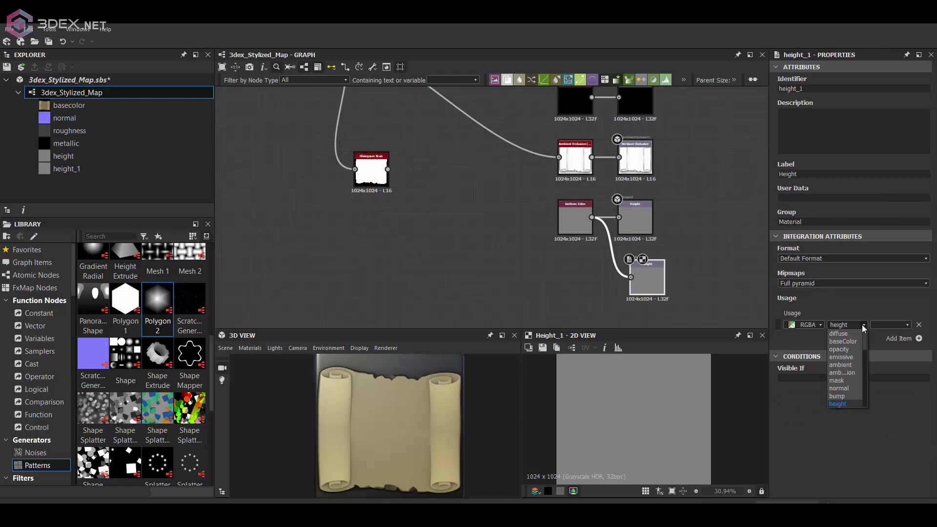
key("ctrl+a")
type("opacity")
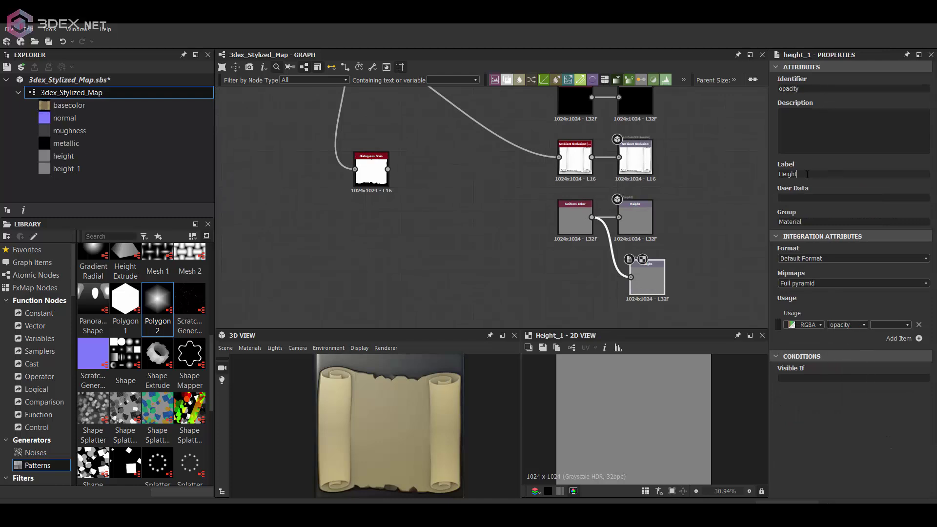
key("Tab")
type("opacity")
left_click_drag(637, 276, 632, 277)
left_click_drag(443, 417, 420, 411)
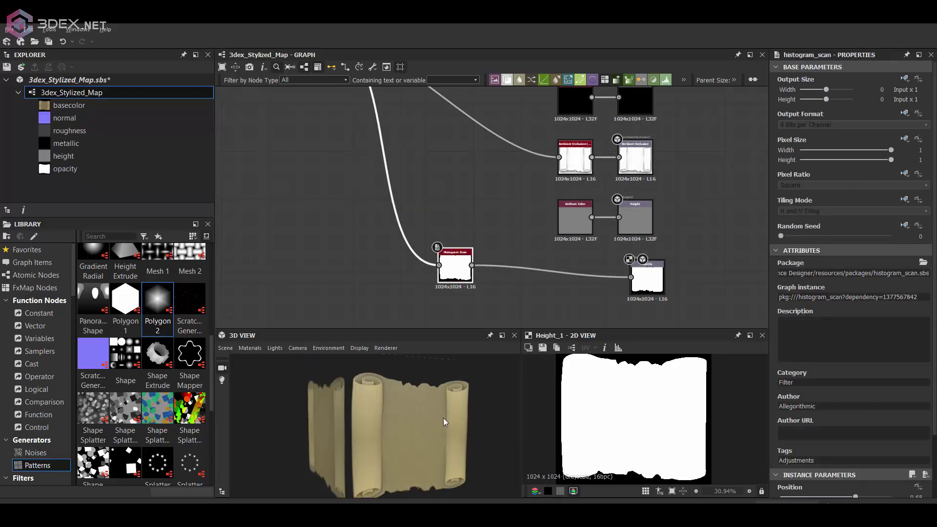
Step: Add a Gradient Linear 2 rotated 90° beside the Slope Blur node
middle_click_drag(254, 97, 471, 224)
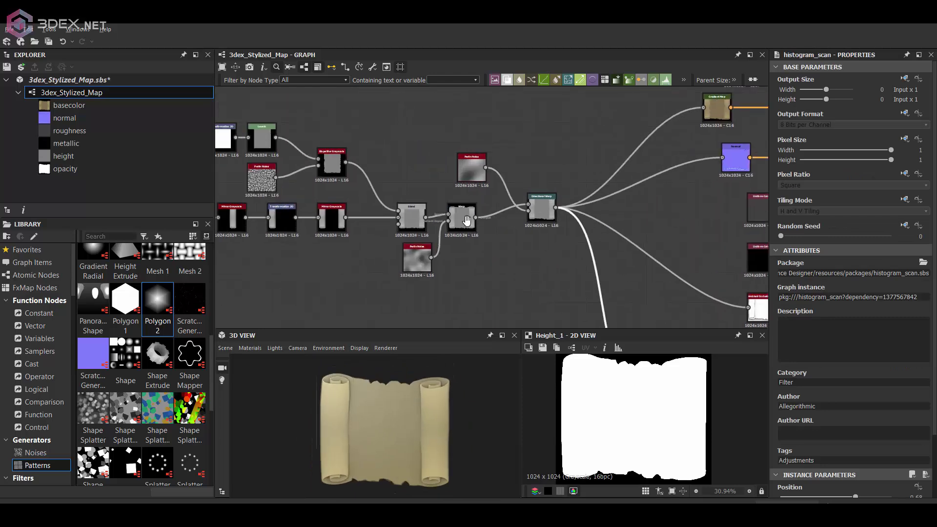
middle_click_drag(448, 189, 488, 195)
scroll(503, 166, "up", 2)
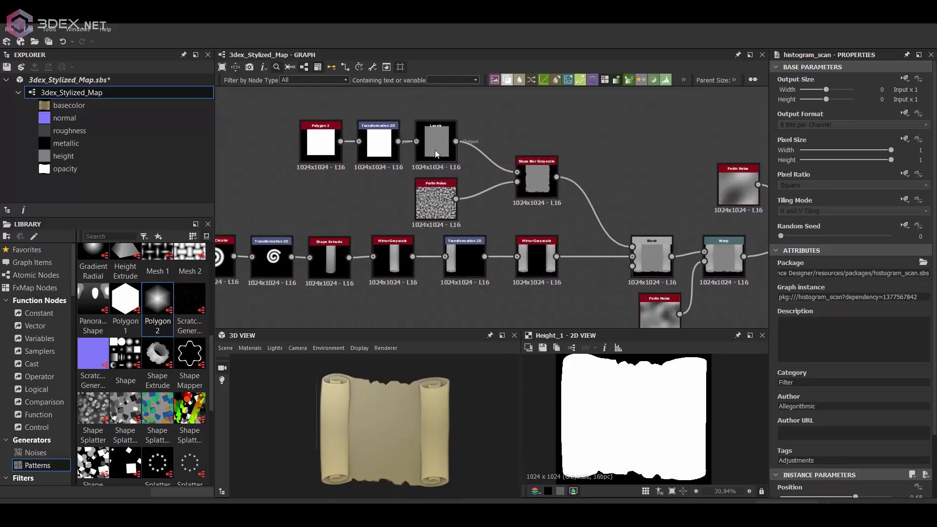
scroll(503, 161, "up", 2)
key("space")
type("gradient")
left_click(576, 233)
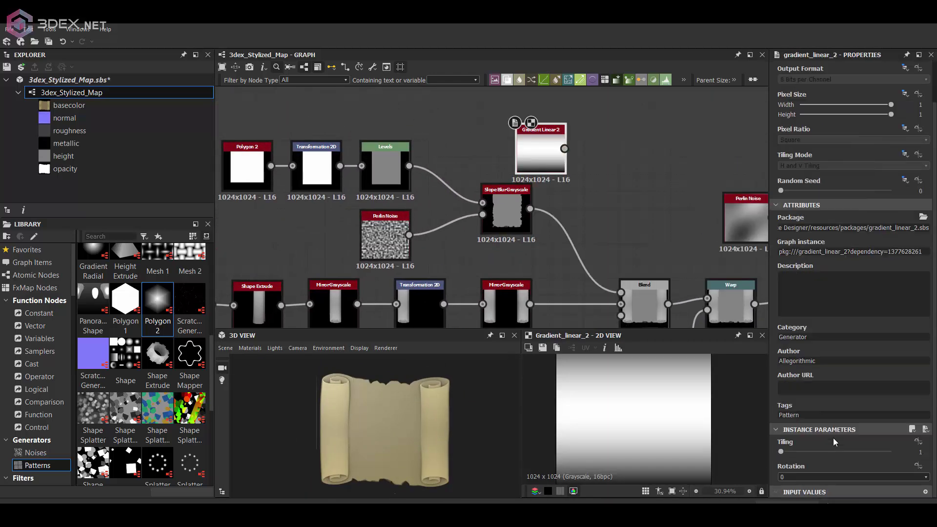
mouse_move(380, 105)
left_mouse_down()
mouse_move(552, 127)
mouse_move(592, 232)
left_mouse_up()
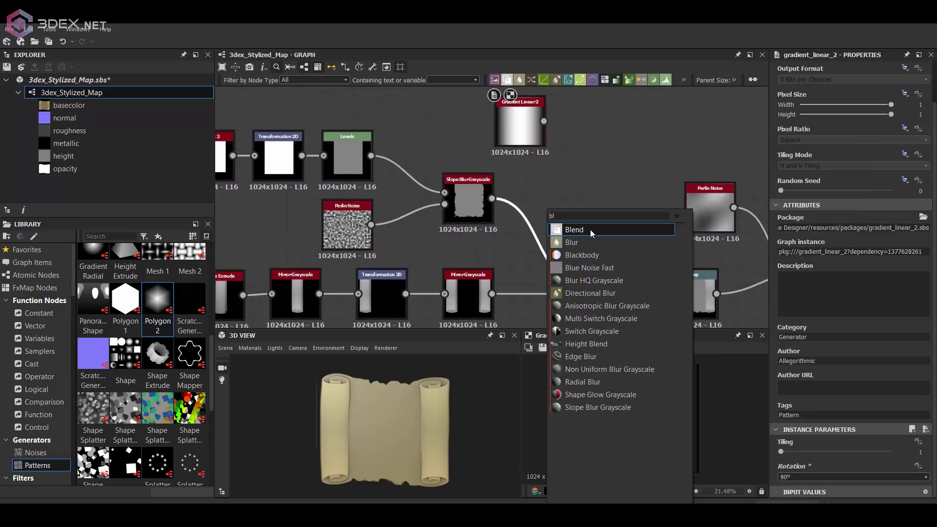
Step: Blend the gradient with the Slope Blur Grayscale using Multiply mode
left_click(592, 232)
left_click(852, 297)
left_click(803, 330)
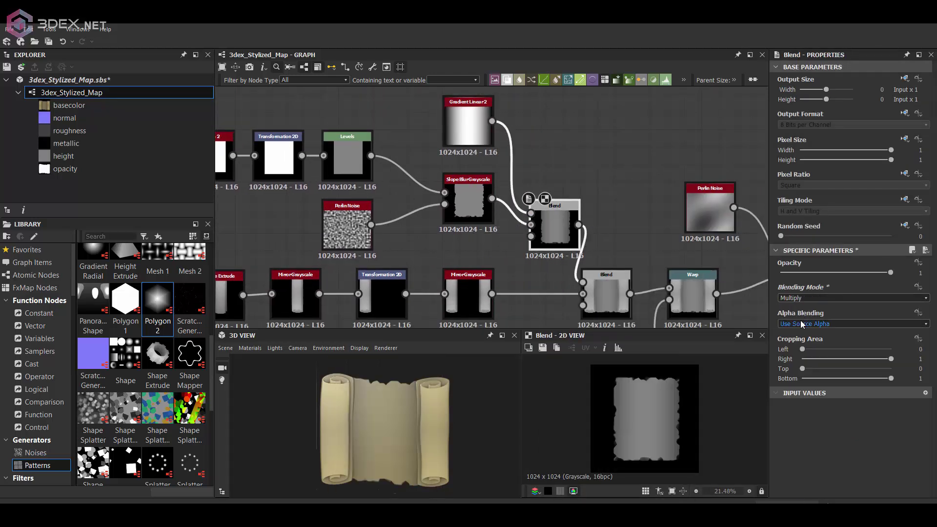
key("Down")
key("Down")
key("Down")
key("Down")
key("Down")
key("Down")
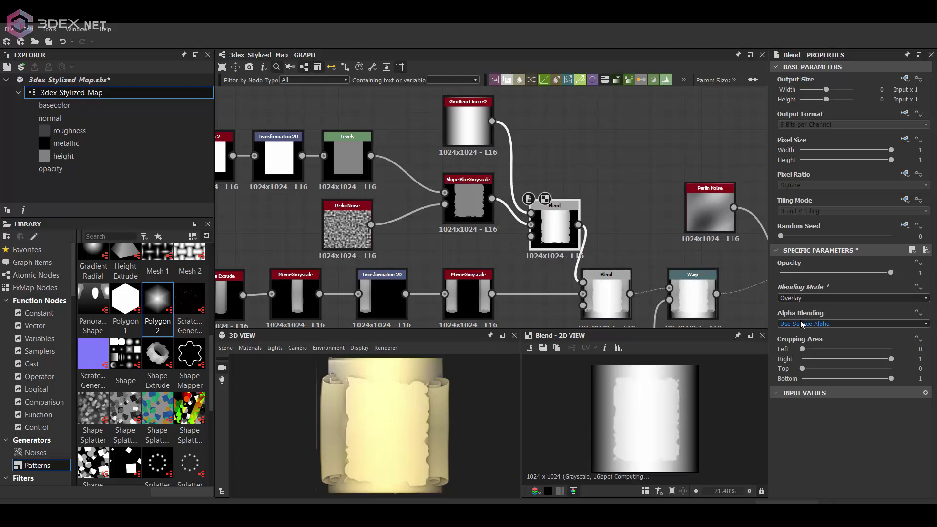
key("Up")
key("Up")
key("Up")
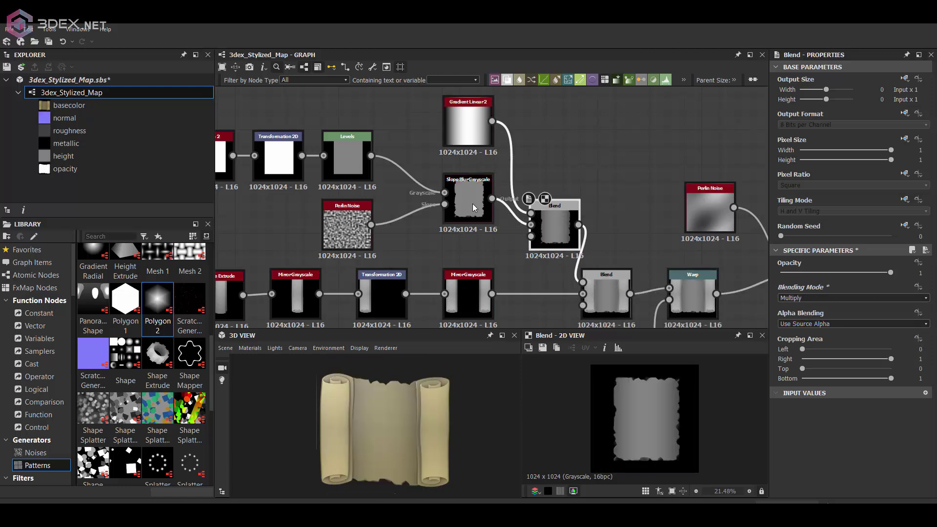
Step: Brighten the combined blend result by dragging the Levels input handle
scroll(609, 290, "up", 2)
left_click(596, 283)
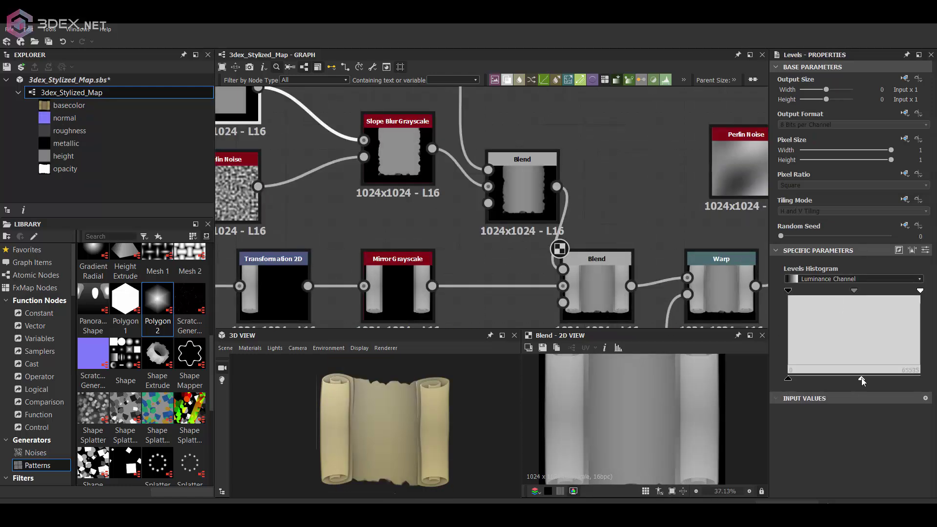
left_click_drag(863, 382, 876, 381)
scroll(559, 177, "down", 2)
scroll(538, 252, "down", 3)
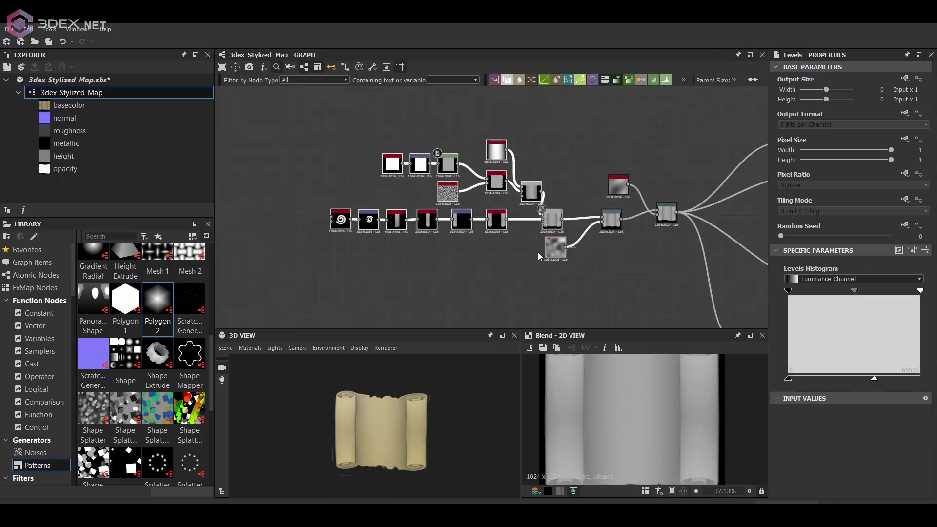
scroll(511, 180, "up", 4)
scroll(488, 205, "down", 2)
Step: Set the 3D preview material to tessellation factor 6 and height scale 20, then orbit to check
left_click(403, 143)
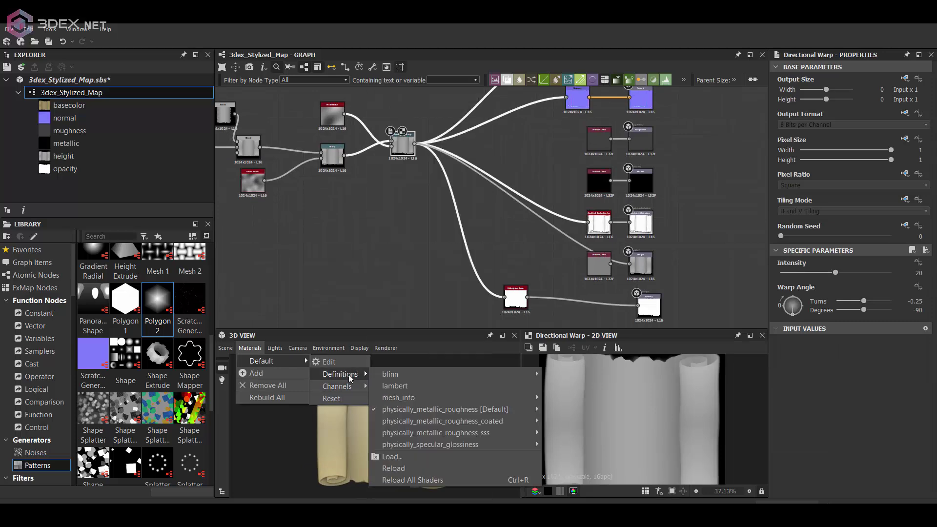
left_click(581, 419)
left_click_drag(834, 164, 831, 163)
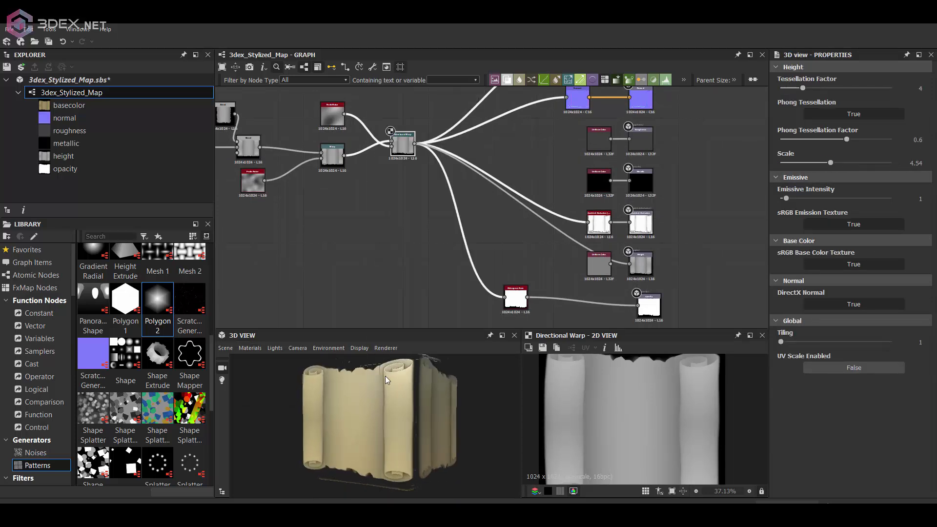
left_click_drag(385, 375, 391, 388)
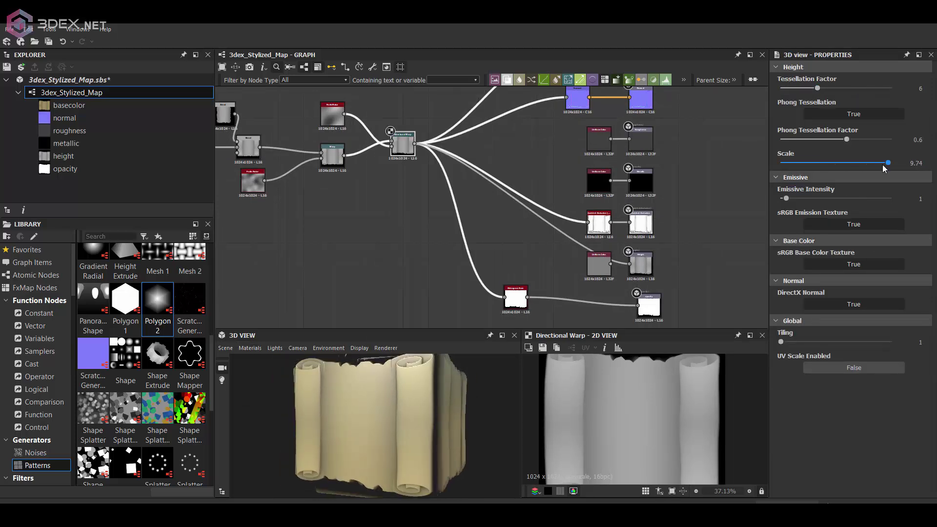
left_click_drag(898, 171, 899, 172)
mouse_move(455, 380)
left_mouse_down()
mouse_move(431, 427)
mouse_move(423, 395)
mouse_move(429, 407)
mouse_move(399, 384)
mouse_move(489, 429)
mouse_move(415, 432)
mouse_move(361, 397)
mouse_move(397, 385)
mouse_move(409, 424)
mouse_move(408, 380)
mouse_move(357, 389)
left_mouse_up()
left_click(232, 349)
Step: Insert a Blend node after the Mirror Grayscale chain
scroll(303, 100, "up", 3)
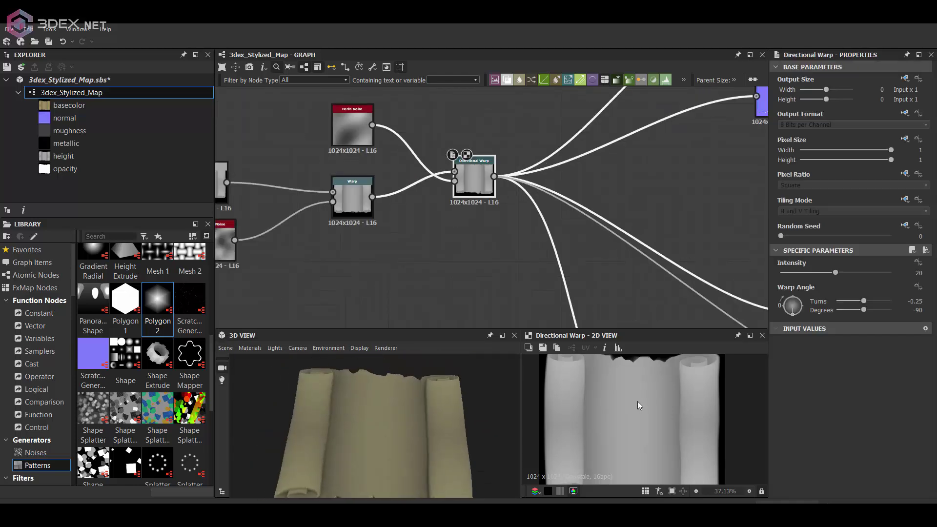
left_click_drag(409, 435, 414, 436)
middle_click_drag(439, 302, 428, 219)
scroll(429, 219, "up", 2)
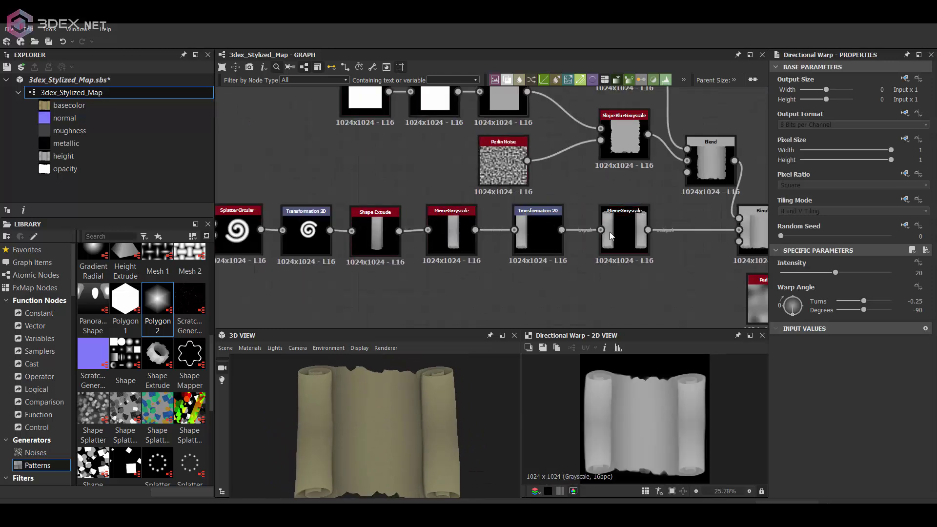
left_click(451, 230)
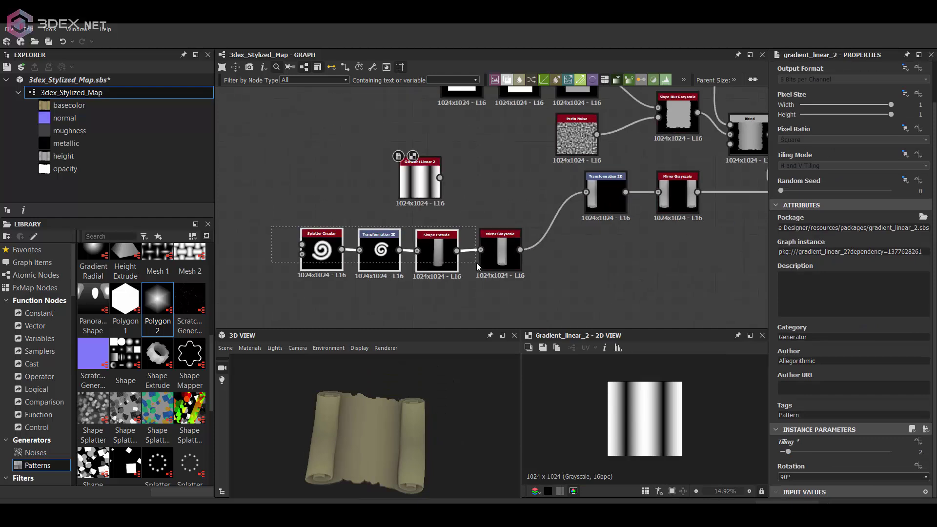
key("space")
type("bl")
key("Return")
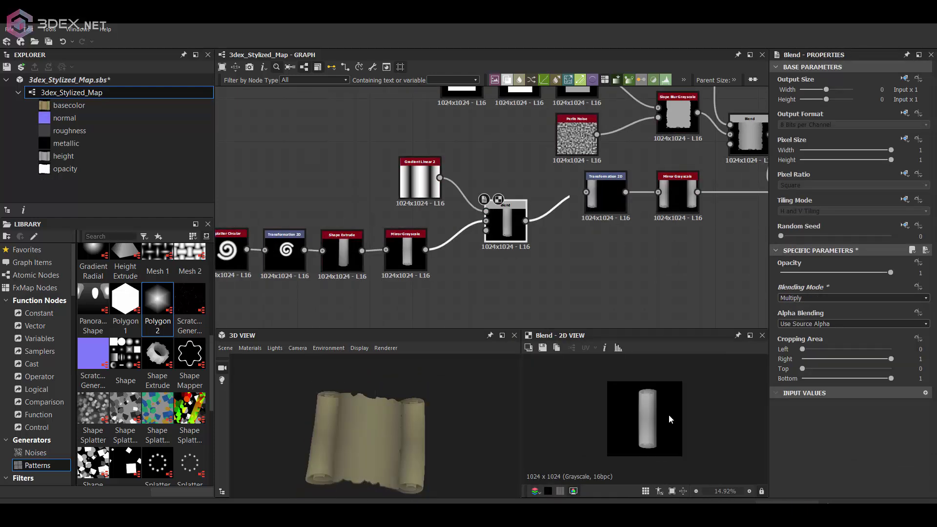
Step: Tile the Gradient Linear 2 to 3, shift it via Transformation 2D, and preview basecolor
left_click(432, 197)
left_click(794, 471)
key("space")
type("tr")
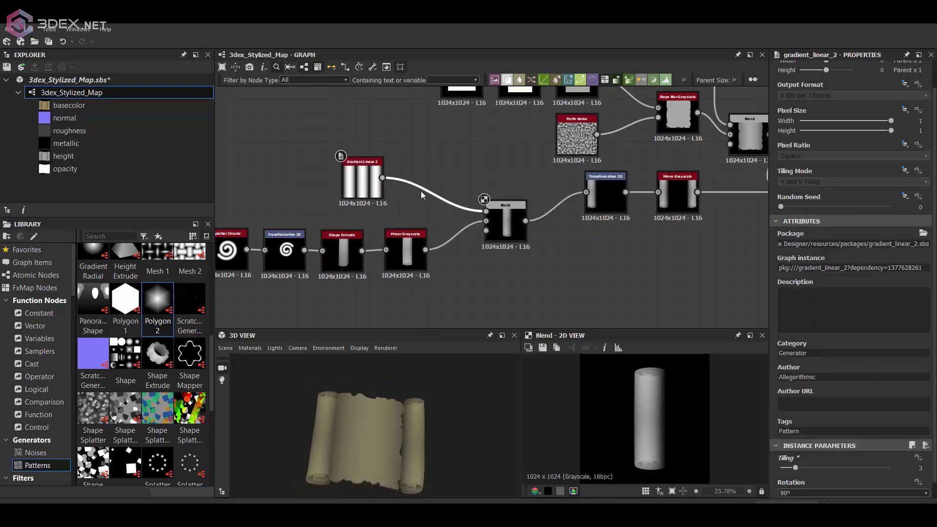
key("Return")
left_click_drag(693, 439, 681, 432)
scroll(488, 220, "down", 5)
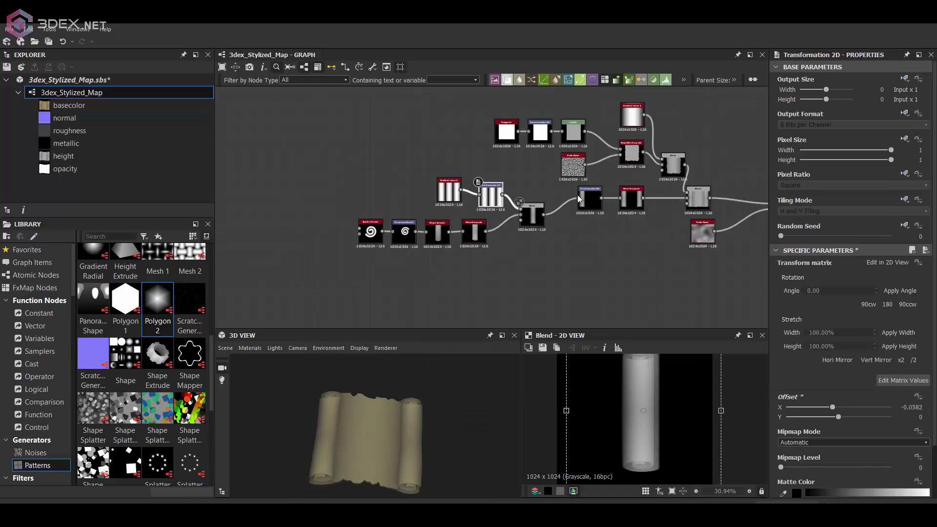
double_click(761, 137)
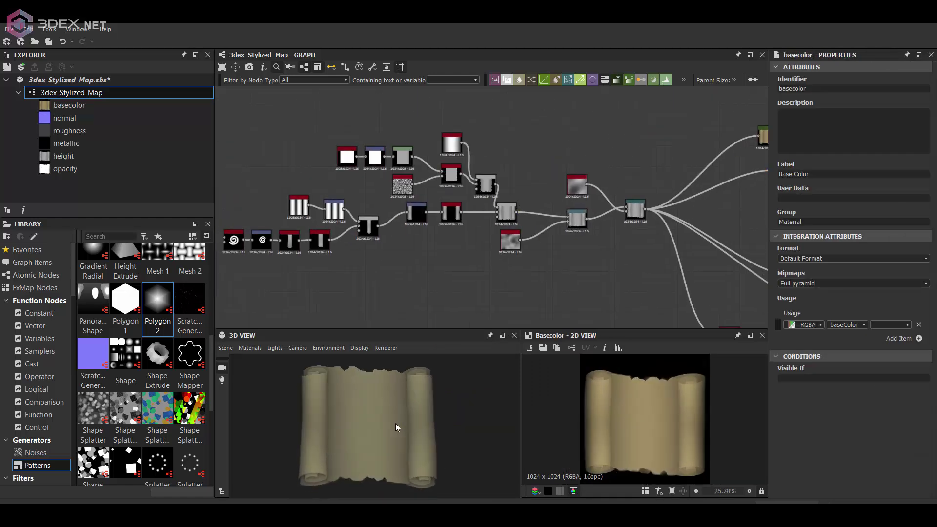
Step: Add a Creased noise to the graph from the Library's Noises
mouse_move(396, 427)
left_mouse_down()
mouse_move(416, 360)
mouse_move(388, 438)
mouse_move(312, 403)
mouse_move(388, 400)
left_mouse_up()
scroll(488, 175, "down", 2)
scroll(498, 162, "up", 1)
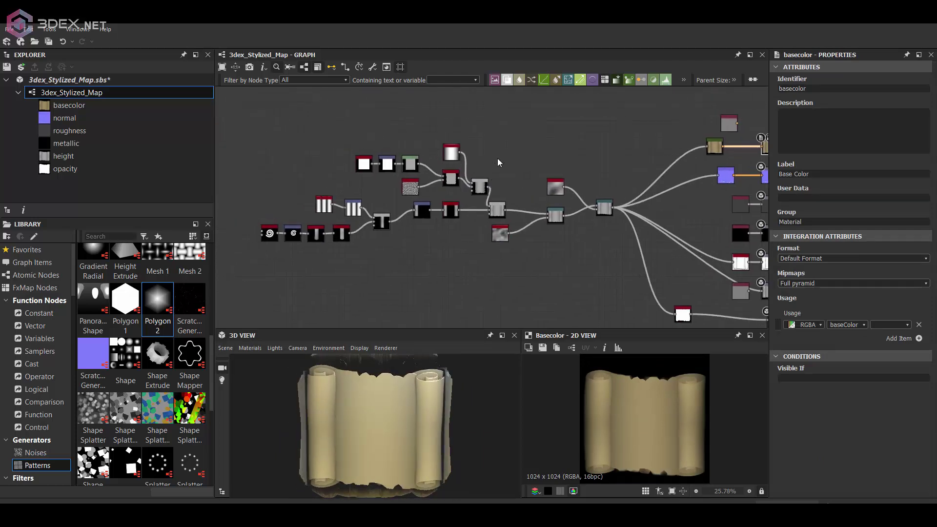
scroll(498, 162, "up", 1)
left_click(36, 453)
left_click_drag(210, 315, 210, 284)
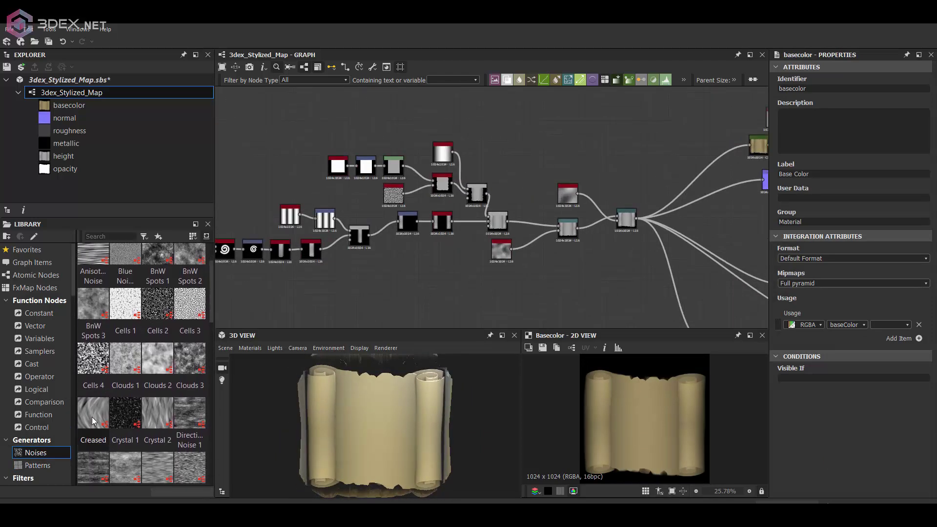
left_click_drag(94, 421, 519, 161)
scroll(532, 210, "up", 2)
scroll(533, 212, "up", 1)
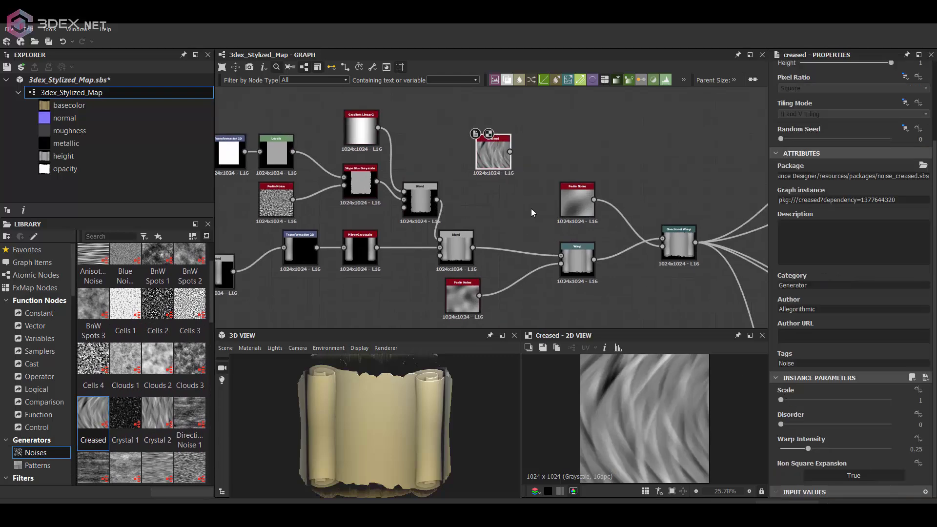
scroll(503, 156, "up", 2)
Step: Blur the Creased noise with Non Uniform Blur Grayscale at intensity about 20
left_click_drag(513, 156, 512, 178)
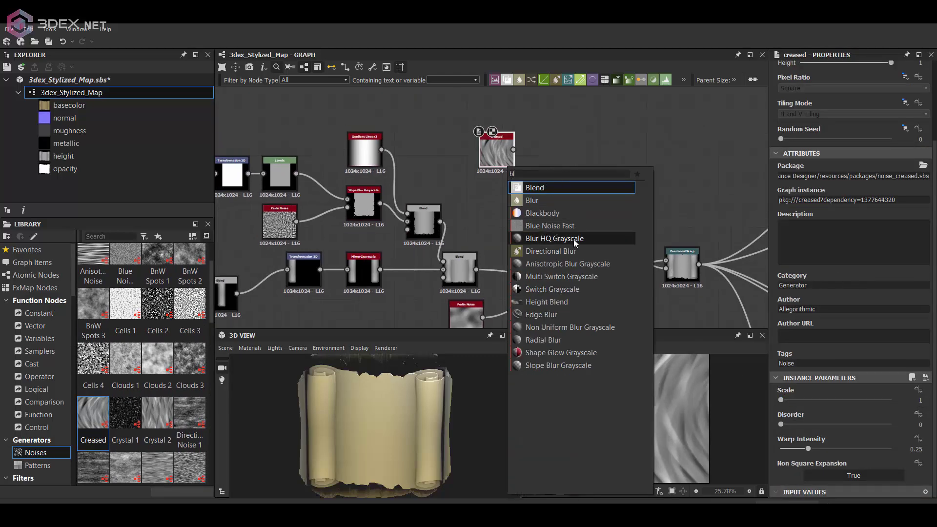
left_click(583, 329)
left_click_drag(803, 400, 828, 401)
scroll(599, 172, "down", 2)
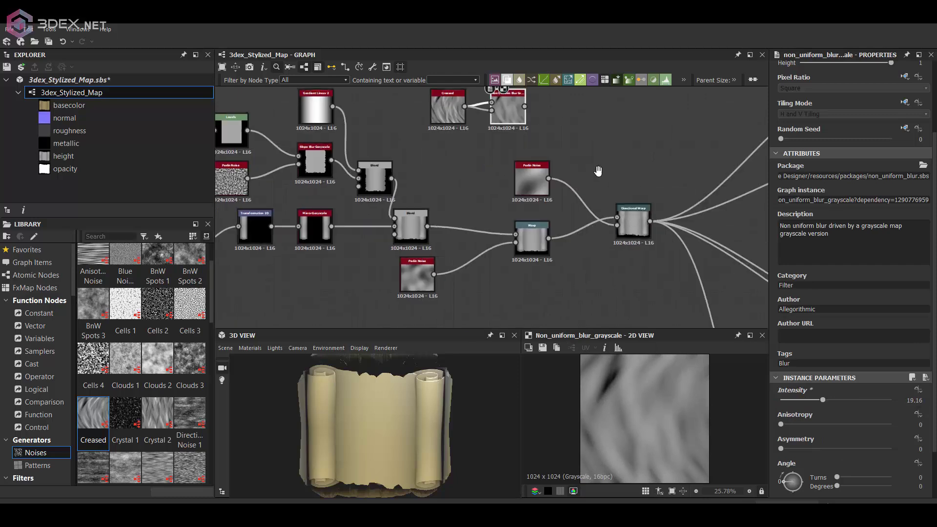
left_click(632, 218)
scroll(437, 169, "down", 1)
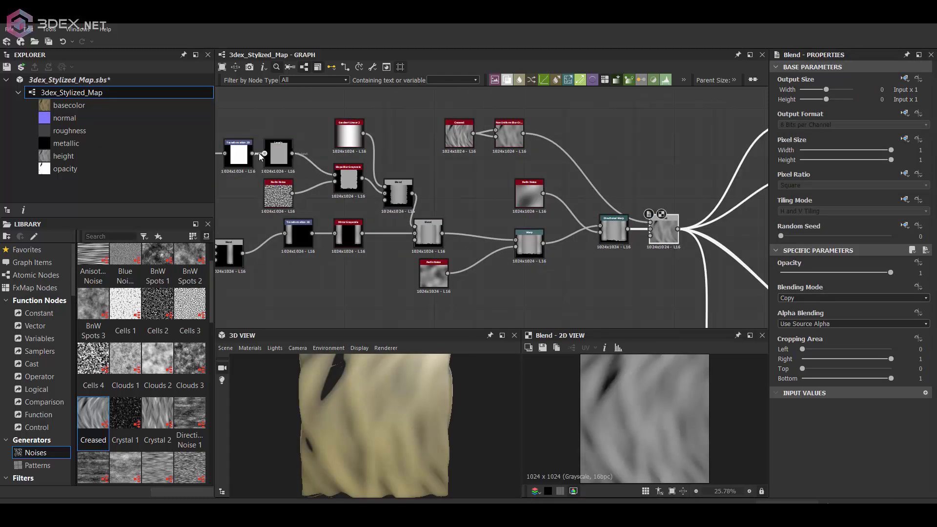
left_click_drag(260, 156, 264, 155)
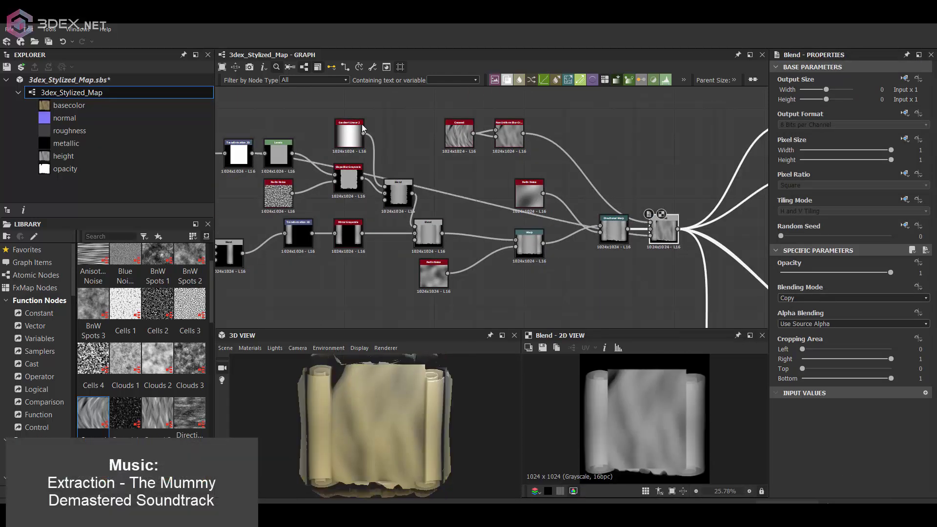
Step: Insert a Blend after Slope Blur set to Min (Darken) at opacity 0.4
scroll(422, 201, "up", 2)
left_click_drag(423, 201, 528, 209)
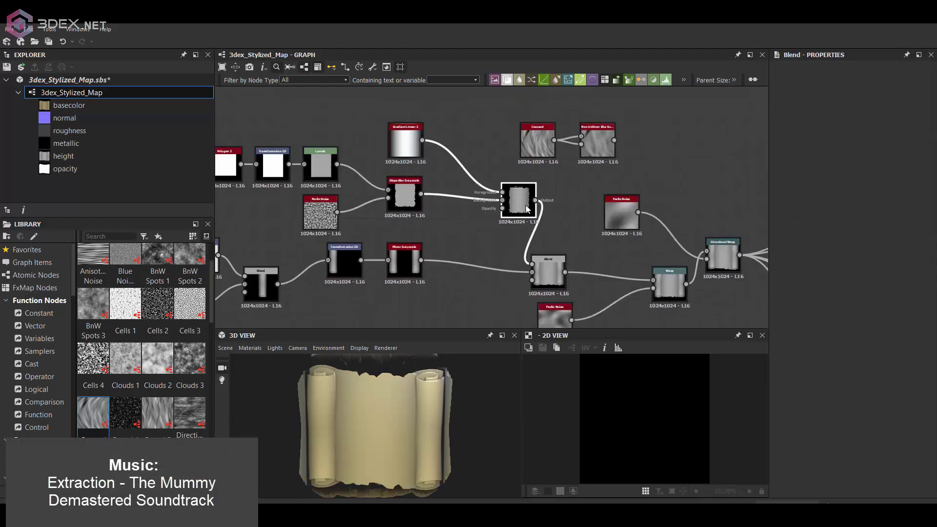
right_click(452, 204)
left_click(474, 232)
left_click(852, 298)
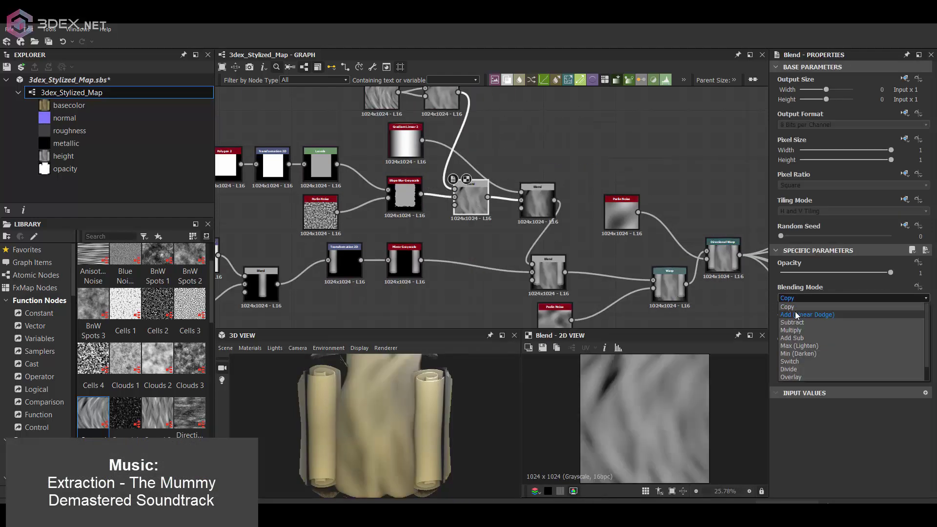
left_click(800, 339)
mouse_move(835, 275)
left_mouse_down()
mouse_move(800, 277)
mouse_move(825, 285)
mouse_move(828, 276)
left_mouse_up()
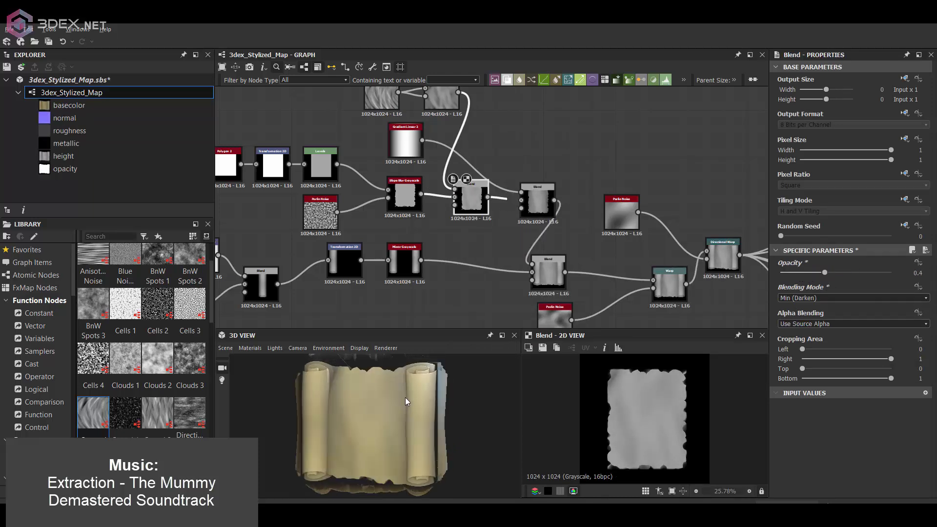
Step: Preview the basecolor output and select the Creased and blur nodes together
scroll(537, 196, "down", 3)
double_click(595, 175)
scroll(472, 183, "down", 2)
scroll(254, 151, "up", 2)
left_click_drag(323, 101, 532, 153)
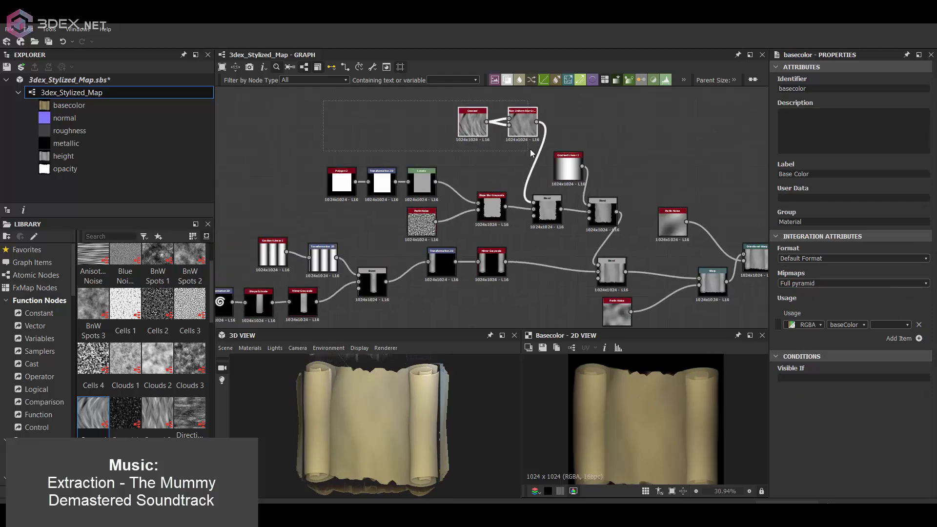
Step: Move the crease and gradient nodes aside and paste a new Perlin Noise
left_click_drag(346, 176, 312, 150)
left_click_drag(569, 177, 564, 162)
scroll(651, 216, "down", 2)
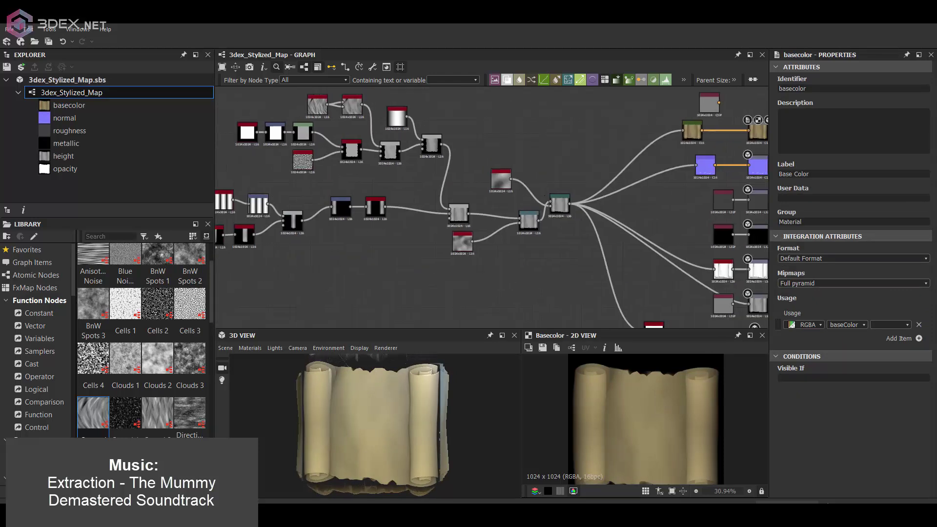
scroll(480, 190, "up", 3)
key("ctrl+v")
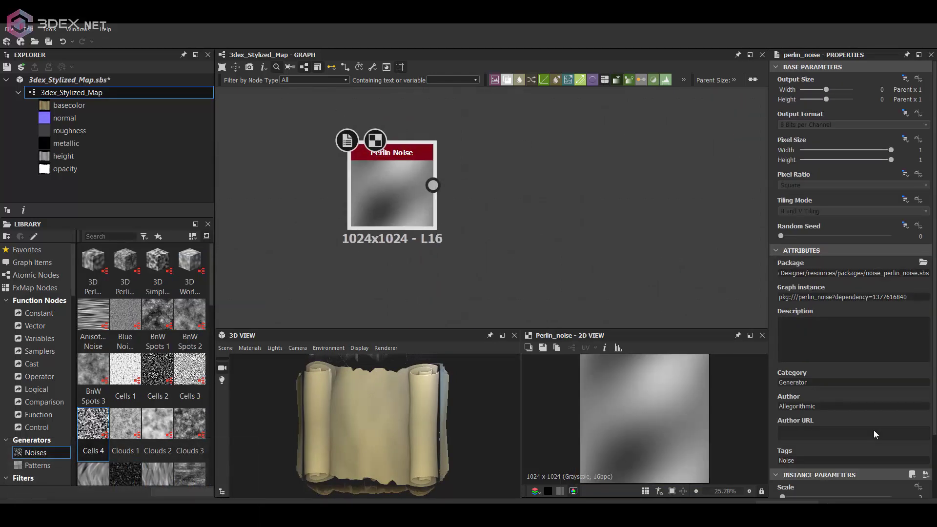
scroll(874, 429, "down", 3)
left_click(787, 424)
Step: Threshold the Perlin Noise (scale 4) with a Histogram Scan at position ~0.48, contrast 1
key("space")
type("hi")
left_click(545, 254)
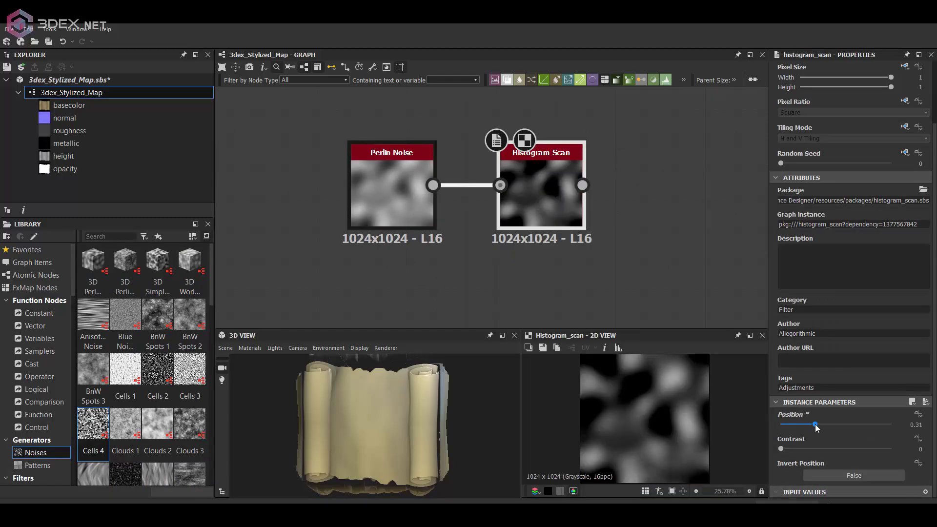
left_click_drag(781, 424, 833, 424)
left_click_drag(780, 448, 912, 450)
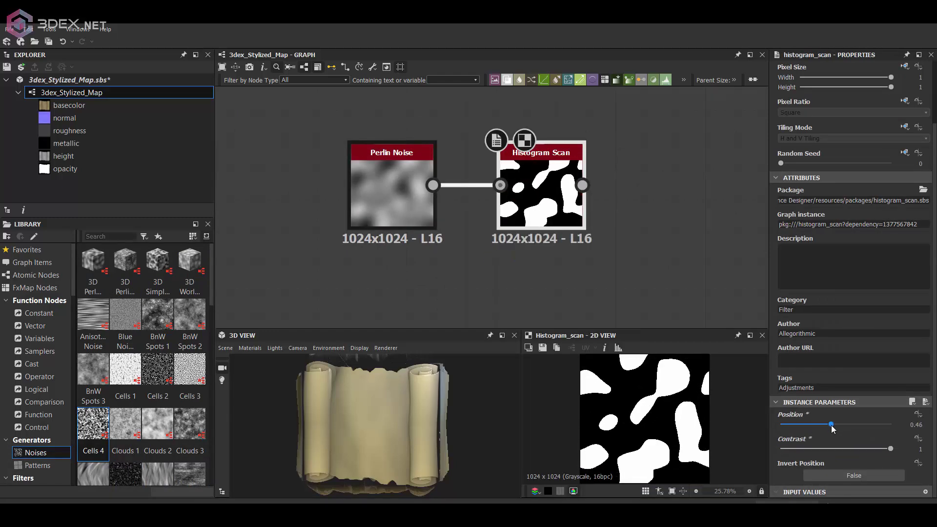
left_click_drag(787, 424, 825, 448)
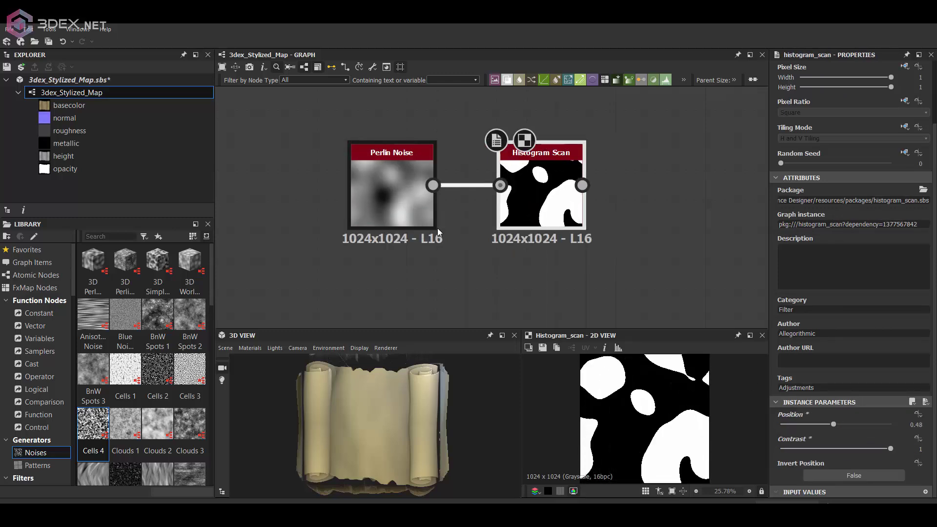
mouse_move(786, 426)
left_mouse_down()
mouse_move(802, 455)
mouse_move(786, 427)
left_mouse_up()
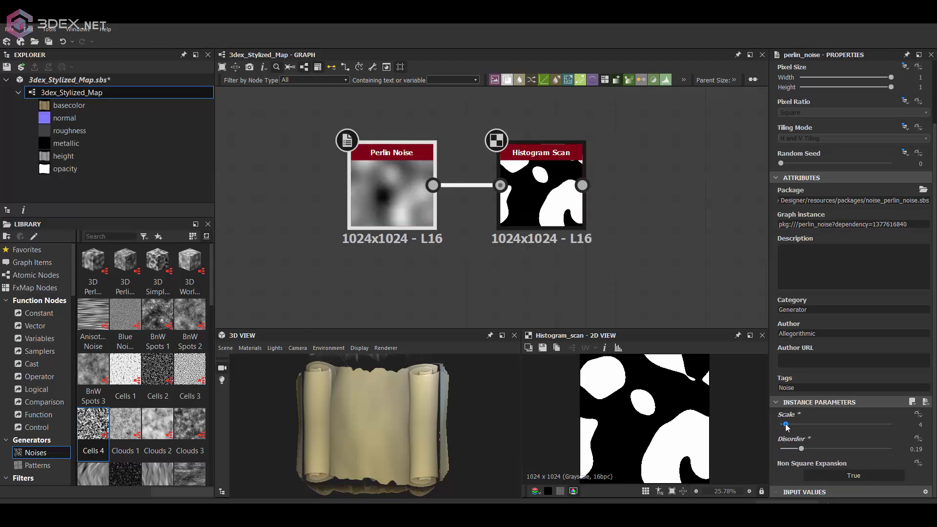
Step: Add an Invert Grayscale after the Histogram Scan
scroll(523, 224, "down", 3)
scroll(520, 167, "up", 2)
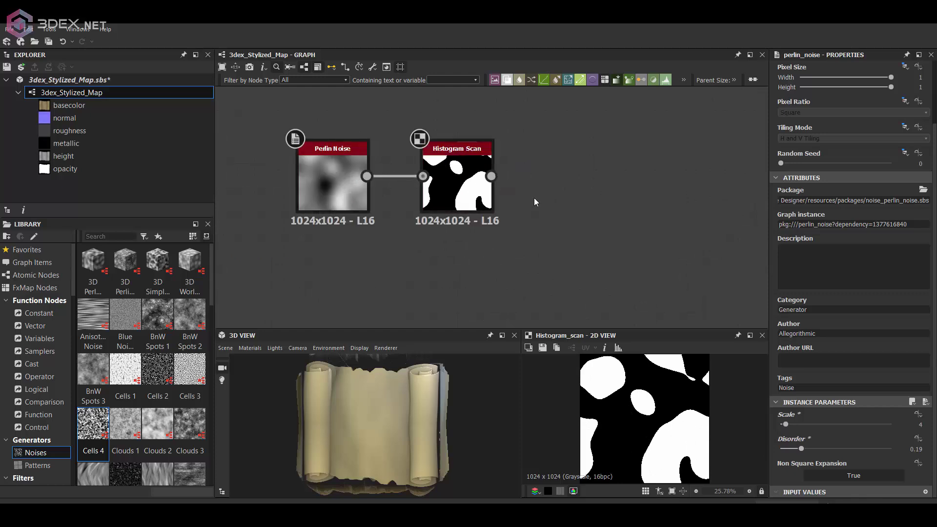
key("space")
type("in")
left_click(578, 282)
scroll(491, 177, "down", 3)
Step: Duplicate the Histogram Scan and Invert pair and combine both Inverts in a Divide Blend
scroll(396, 174, "up", 2)
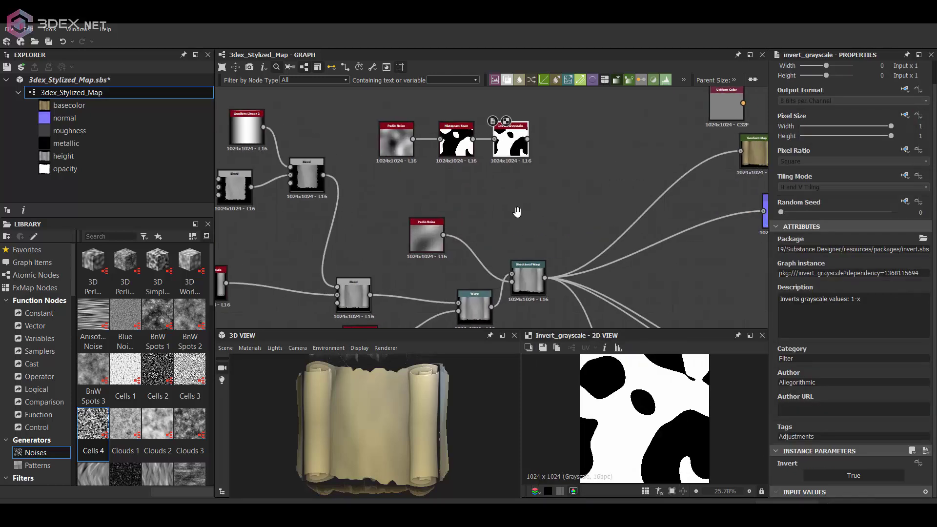
scroll(475, 202, "up", 3)
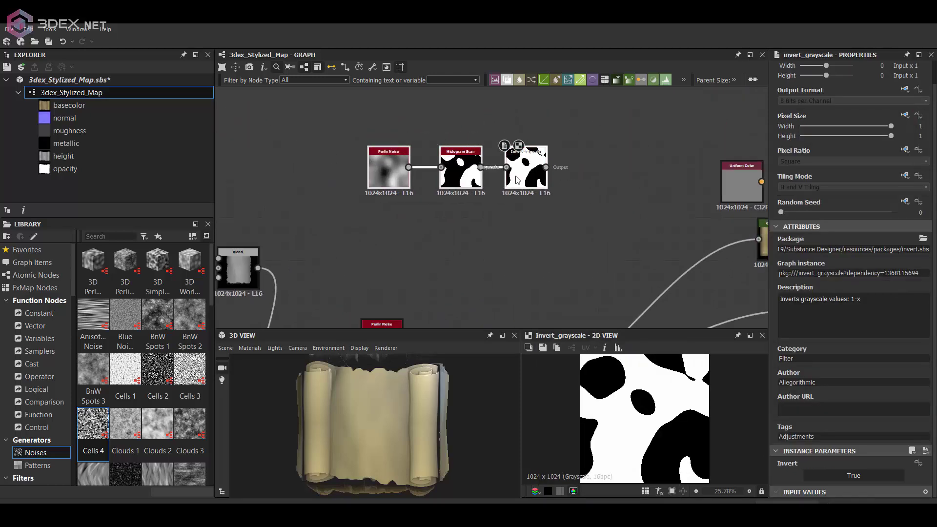
key("ctrl+d")
left_click_drag(509, 254, 505, 249)
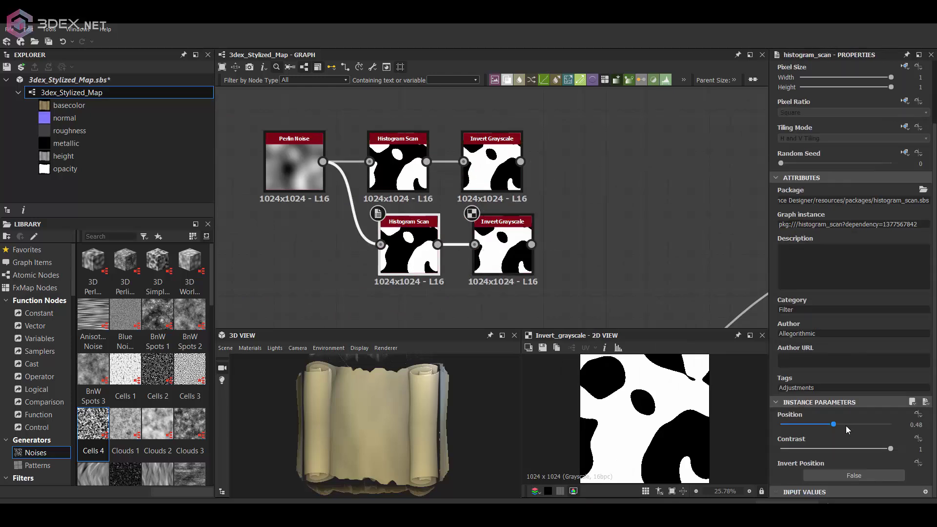
middle_click_drag(586, 196, 536, 212)
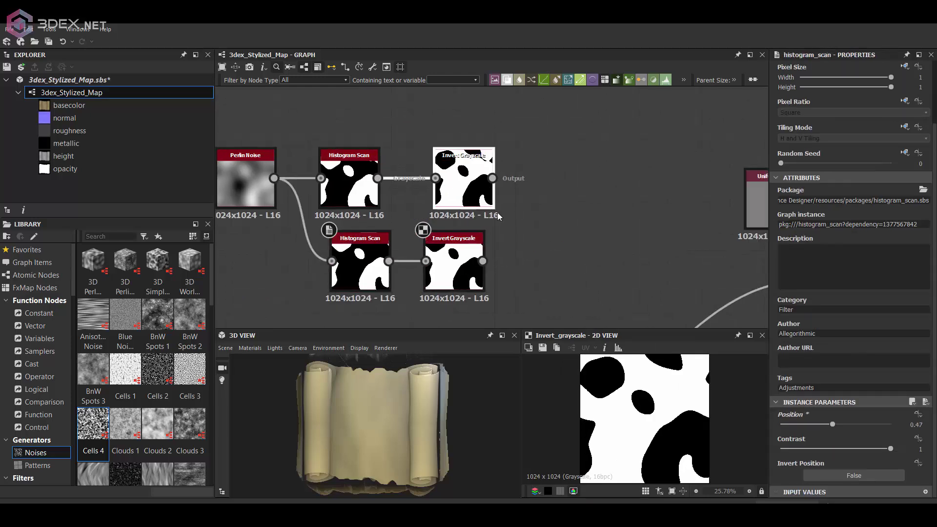
left_click_drag(492, 178, 557, 205)
left_click(512, 229)
left_click_drag(482, 260, 560, 220)
left_click(826, 298)
left_click(820, 335)
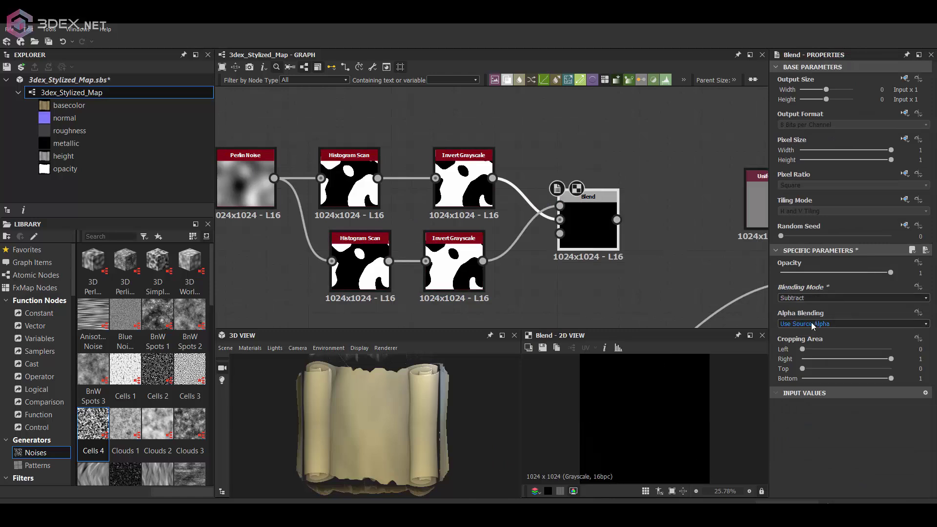
Step: Set the lower Histogram Scan's Position to 0.46 to leave thin outline rings
scroll(448, 260, "up", 1)
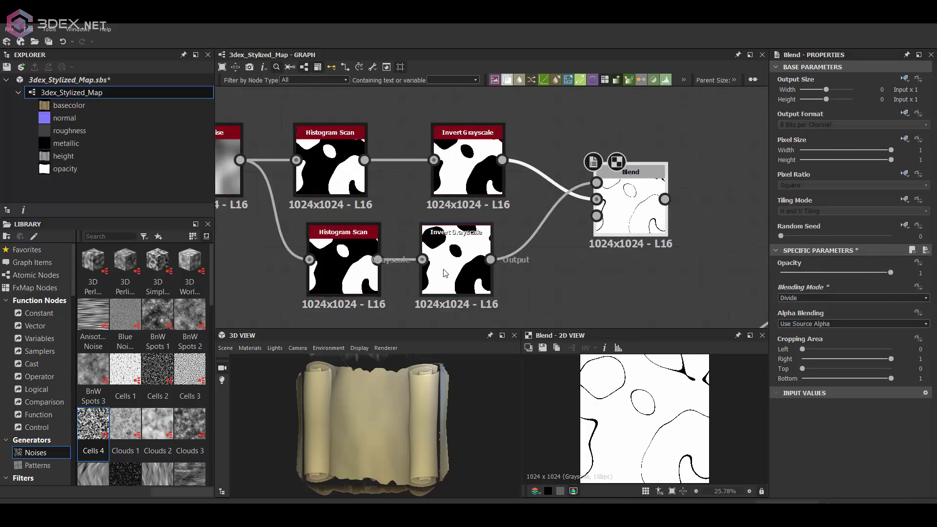
left_click(342, 273)
scroll(854, 293, "down", 2)
left_click_drag(782, 438, 834, 439)
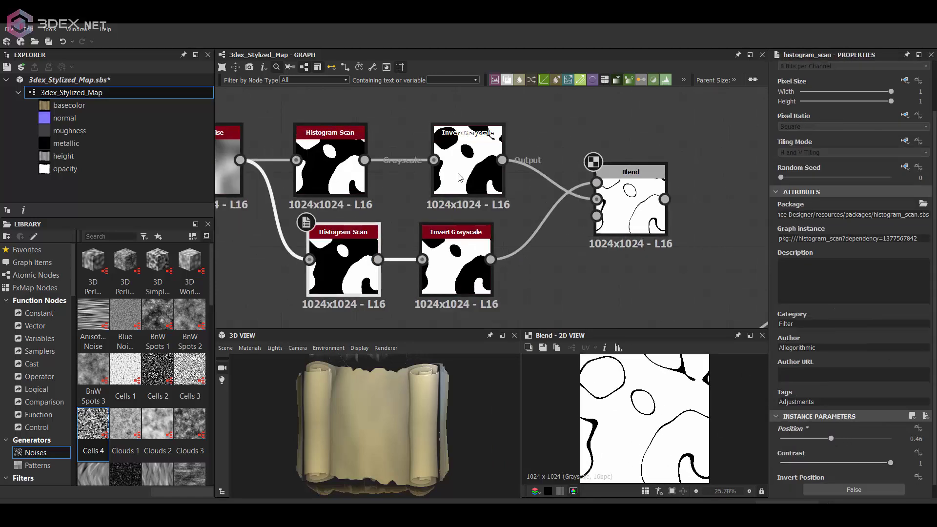
scroll(460, 177, "down", 2)
middle_click_drag(417, 154, 462, 130)
Step: Insert a Slope Blur Grayscale after the Histogram Scan, driven by a Perlin Noise slope map
key("space")
type("slo")
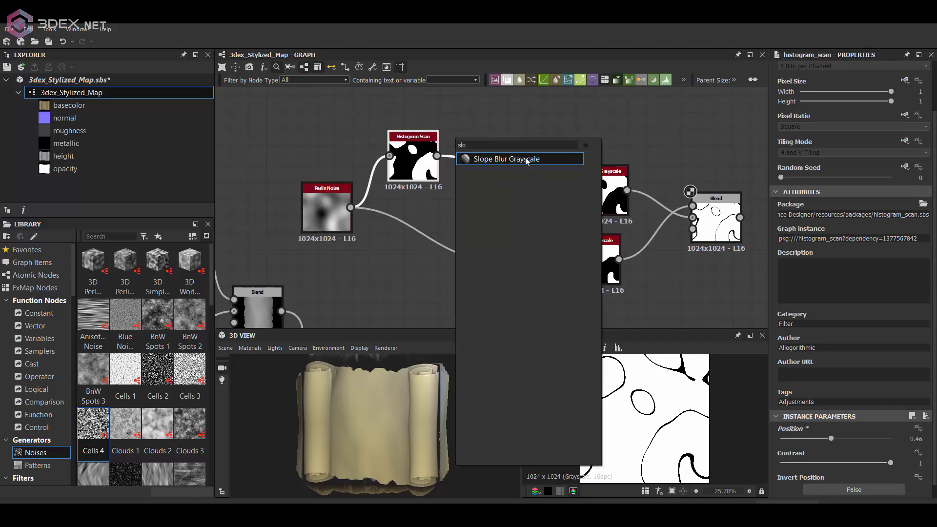
left_click(527, 161)
left_click(484, 222)
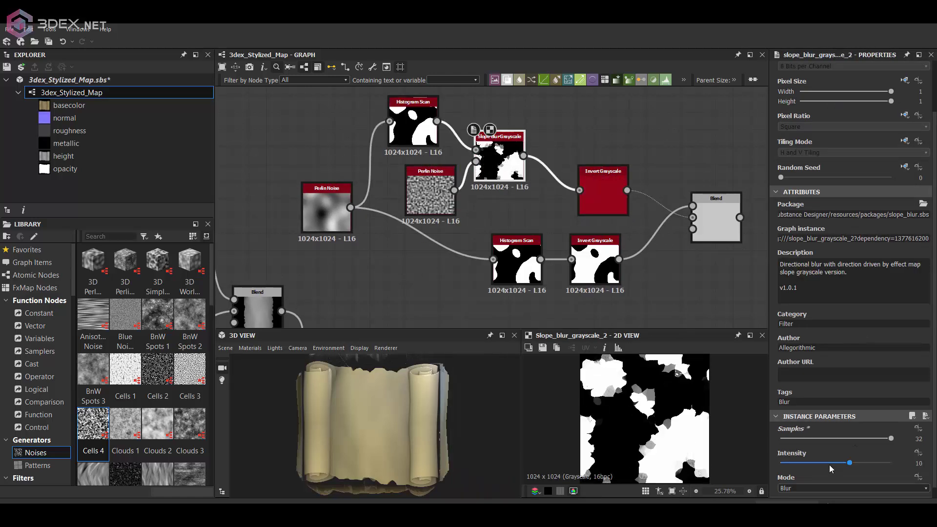
double_click(716, 219)
left_click(431, 193)
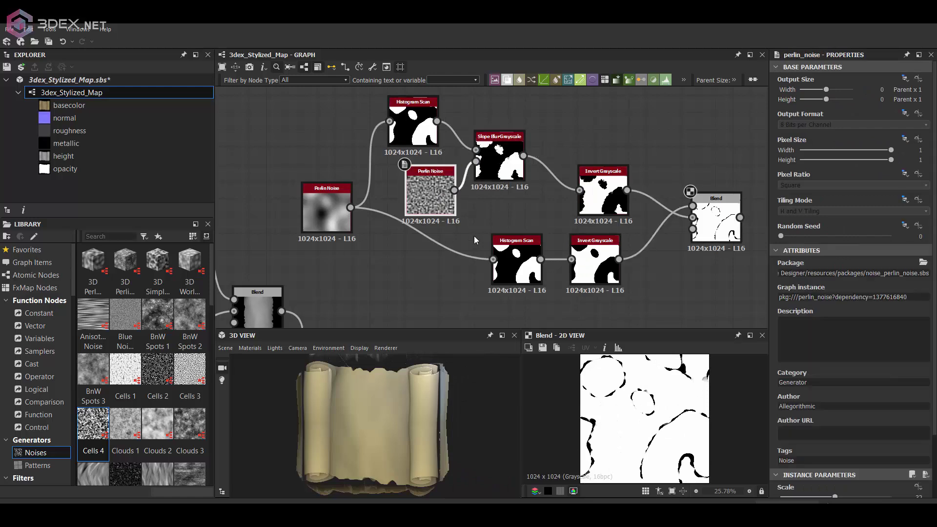
left_click_drag(431, 195, 412, 195)
left_click_drag(326, 210, 275, 227)
double_click(603, 195)
double_click(513, 167)
scroll(808, 451, "down", 2)
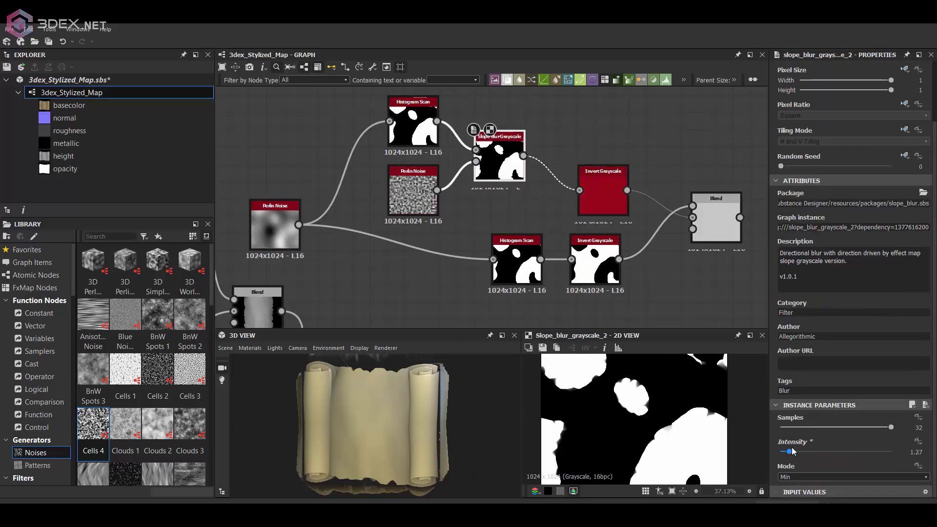
double_click(508, 174)
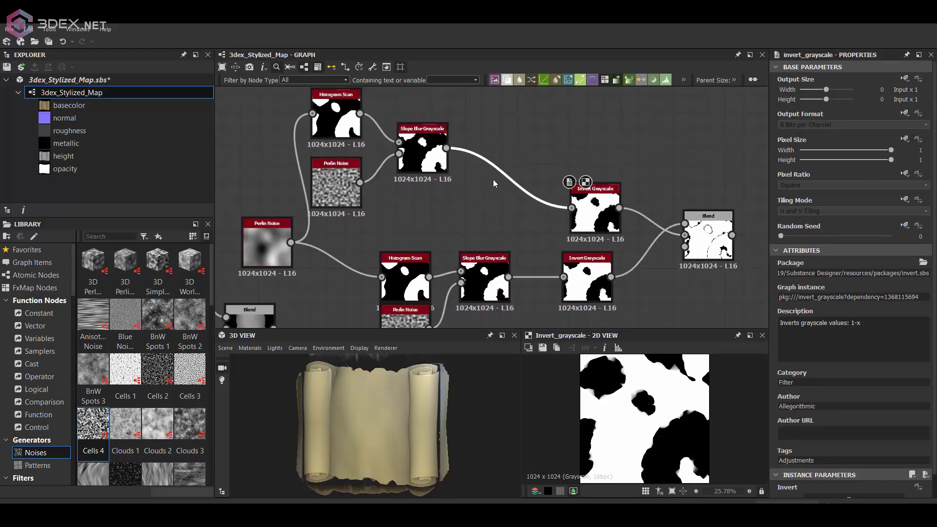
Step: Add a second Histogram Scan after the Slope Blur to sharpen the mask
key("space")
type("hist")
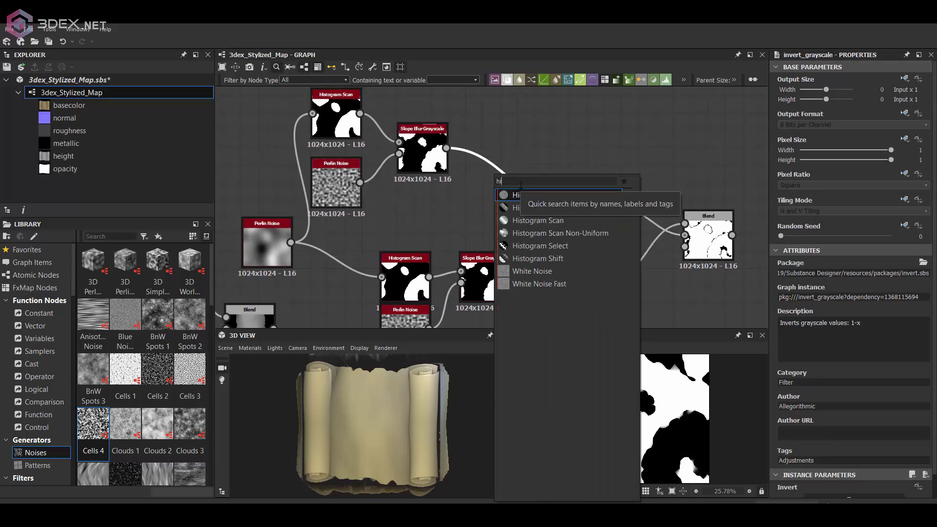
key("Return")
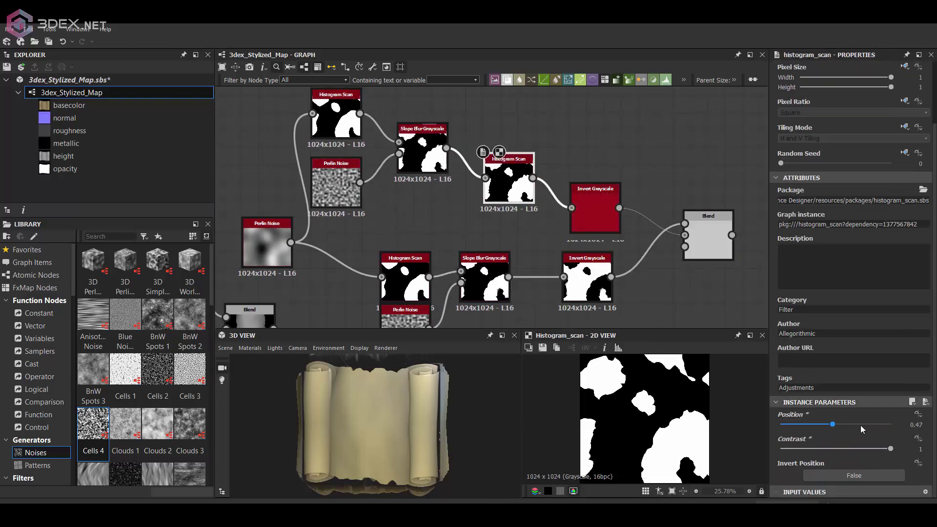
scroll(491, 157, "down", 2)
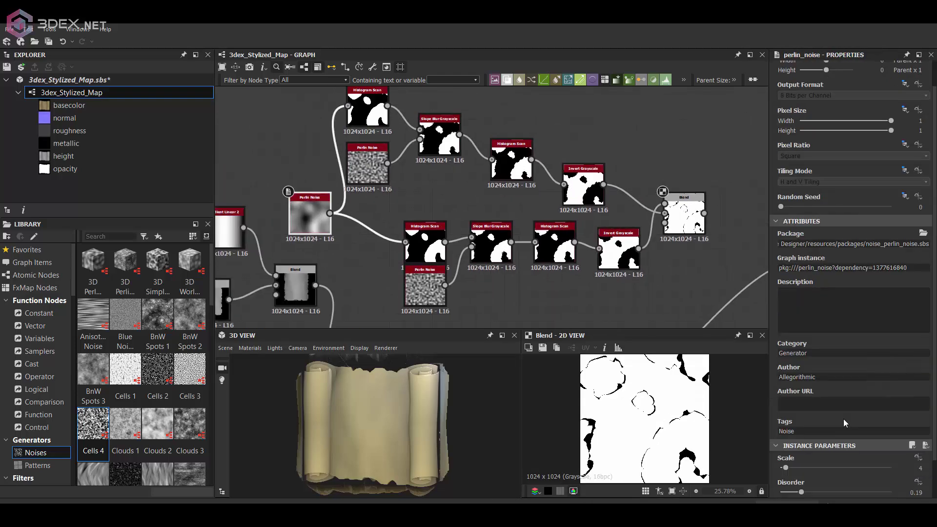
scroll(846, 422, "down", 2)
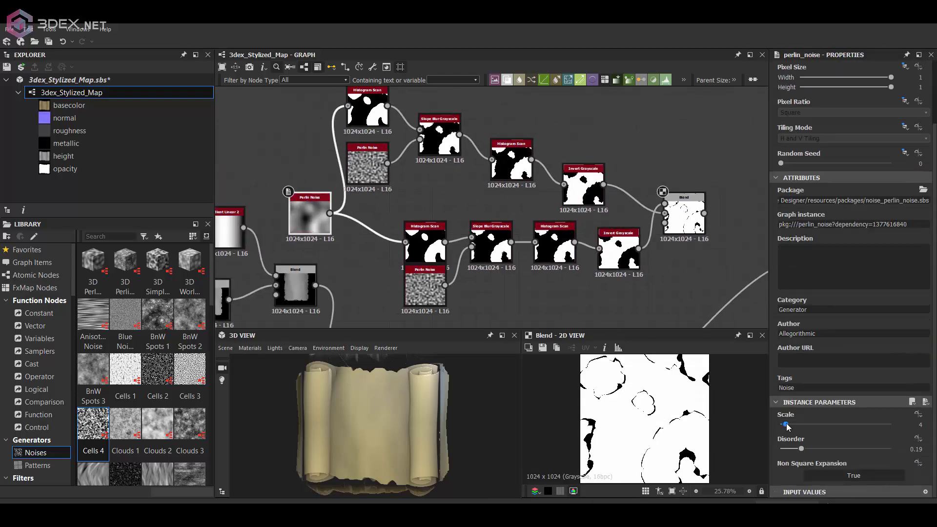
Step: Raise the Perlin Noise scale from 4 to 5 and set Slope Blur Intensity to 0
left_click_drag(786, 426, 801, 448)
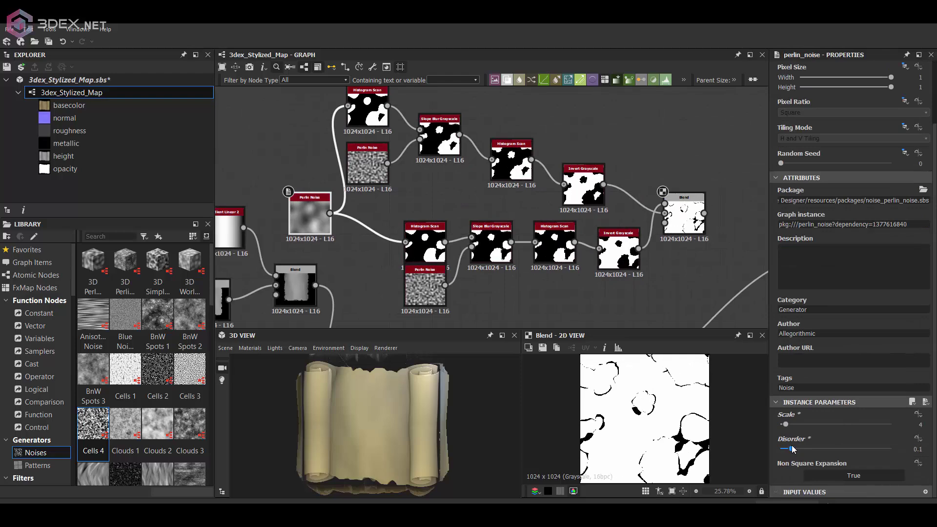
scroll(457, 175, "up", 1)
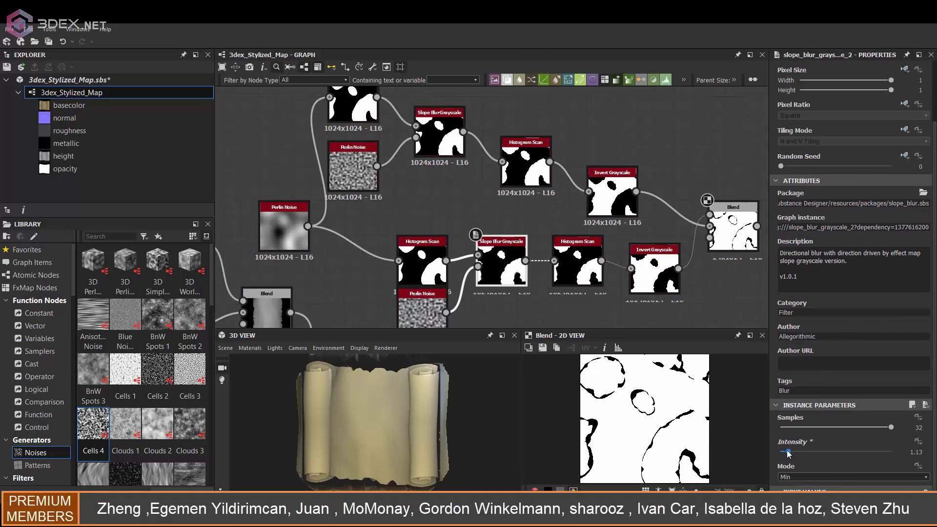
left_click_drag(789, 453, 781, 453)
scroll(539, 188, "down", 2)
scroll(539, 188, "down", 2)
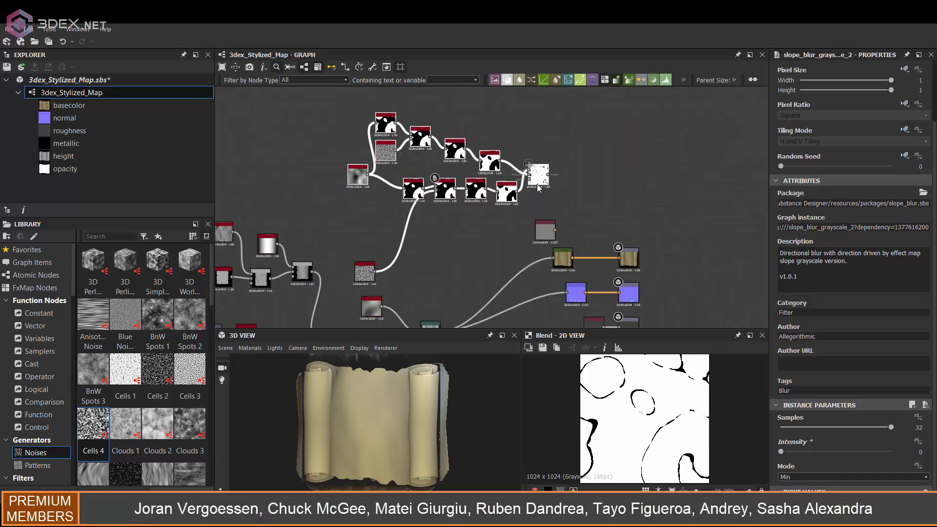
scroll(539, 189, "up", 1)
left_click_drag(389, 256, 389, 187)
Step: Change the Gradient Map's dark key to a near-black brown (RGB 30, 19, 16)
left_click_drag(621, 246, 534, 244)
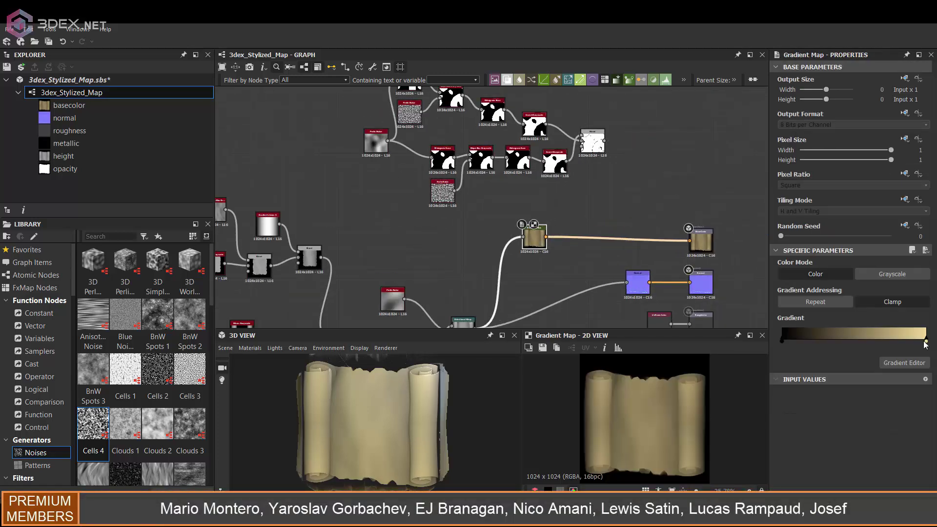
left_click(830, 362)
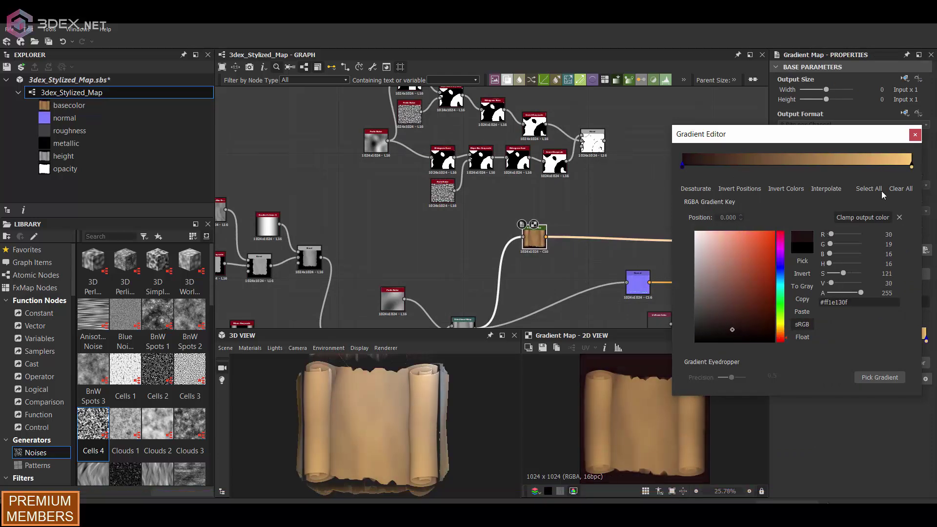
left_click(916, 134)
scroll(596, 182, "up", 1)
scroll(575, 203, "up", 1)
left_click(575, 203)
middle_click_drag(575, 203, 550, 178)
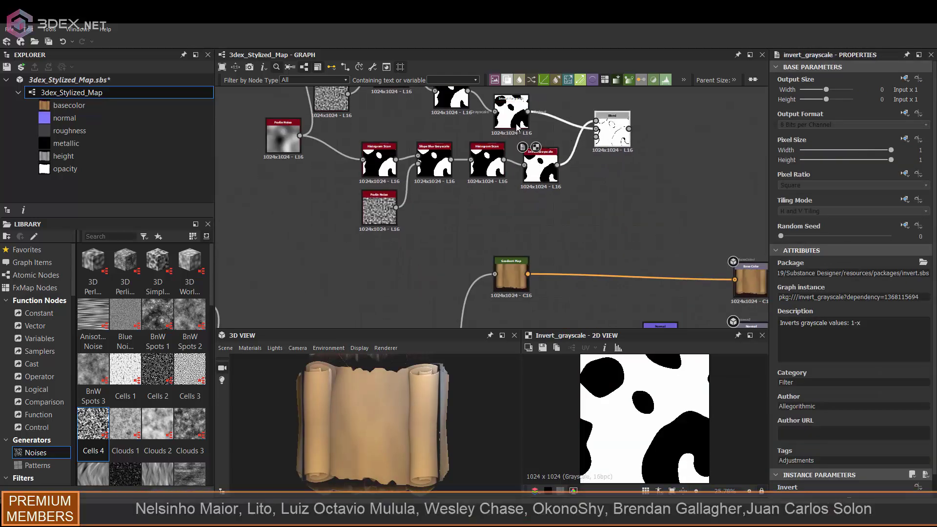
Step: Feed the inverted stain mask into a new Blend before Base Color, with a Uniform Color foreground
left_click_drag(540, 112, 578, 223)
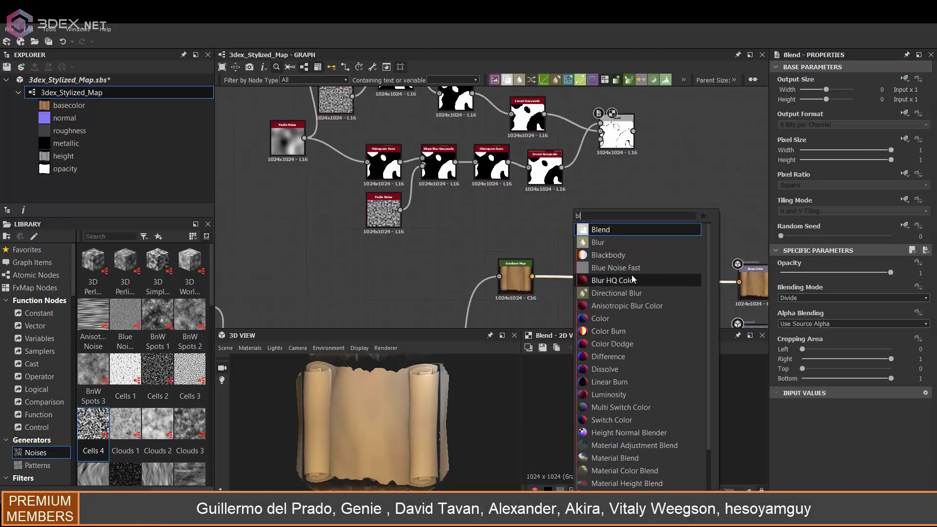
left_click(600, 228)
left_click(514, 263)
key("space")
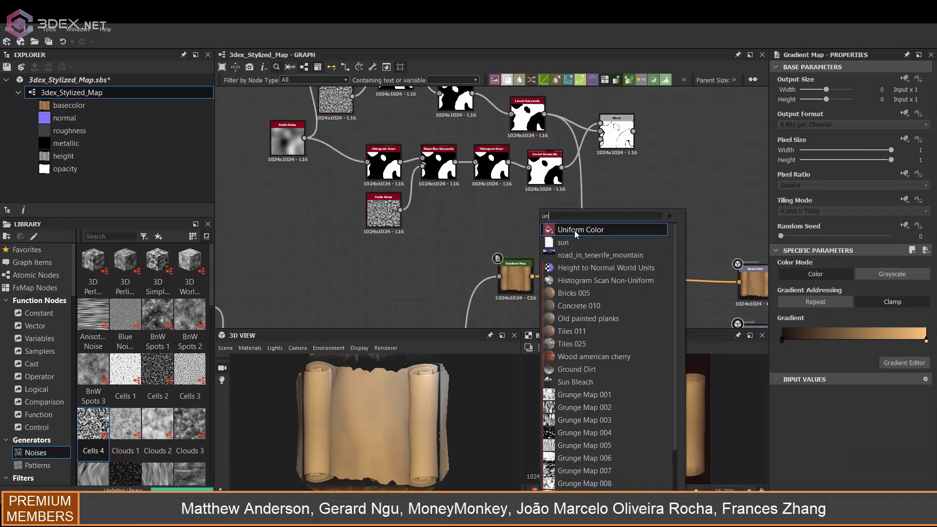
left_click(575, 231)
scroll(593, 181, "down", 3)
Step: Chain the first Blend into a second Blend set to Subtract mode
key("space")
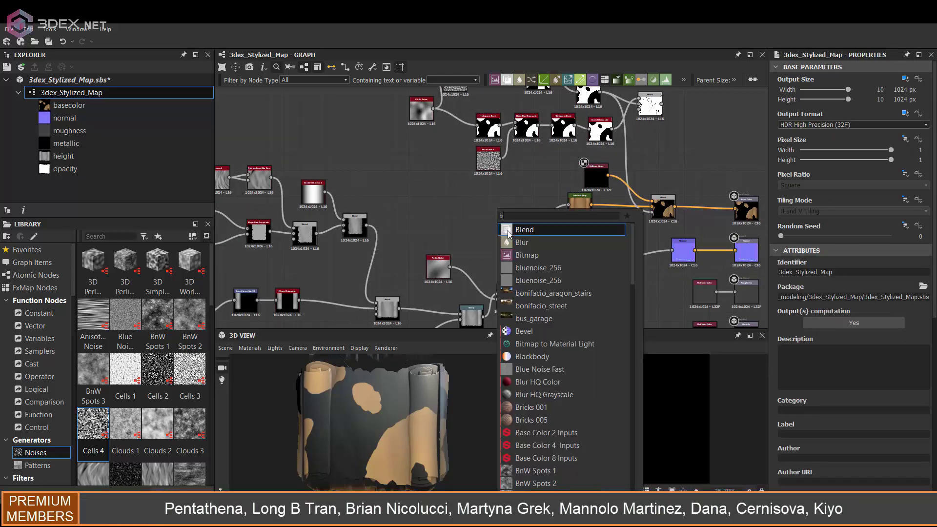
left_click(518, 236)
scroll(464, 222, "up", 1)
left_click_drag(322, 220, 468, 205)
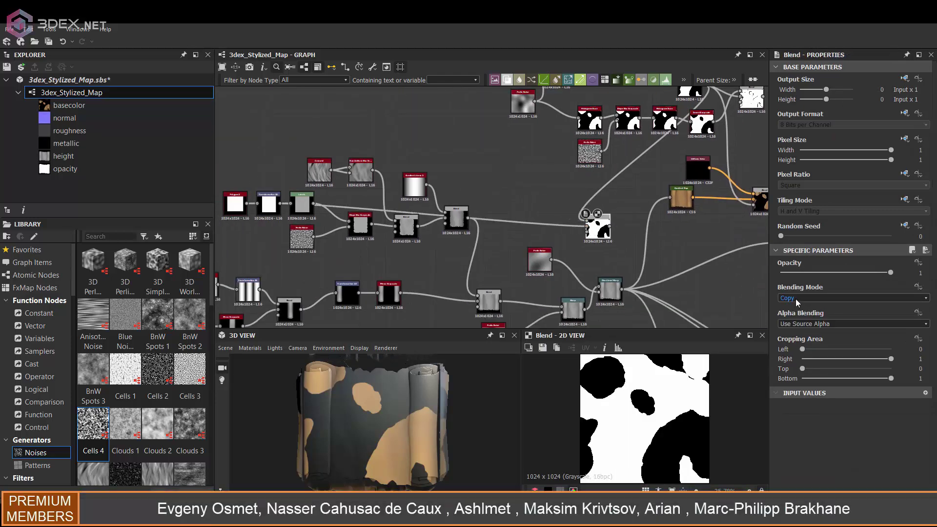
left_click(851, 298)
left_click(830, 313)
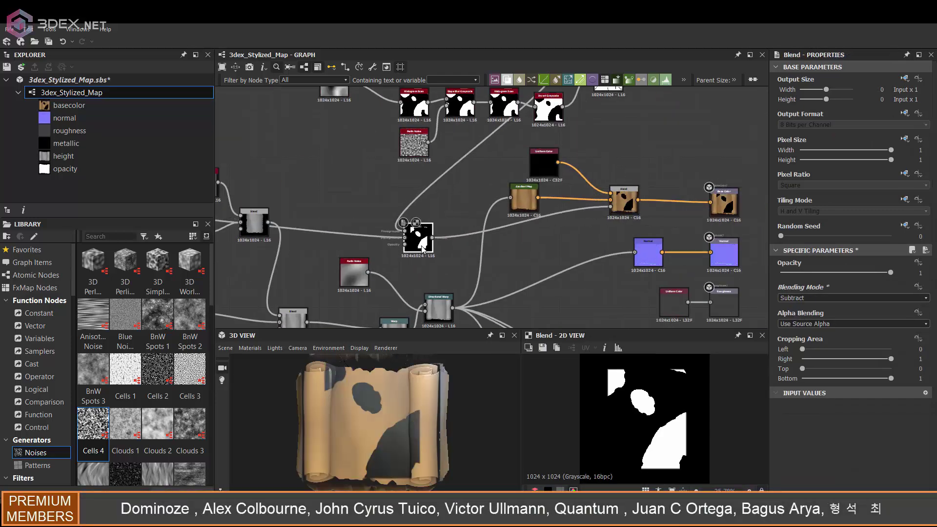
scroll(439, 236, "down", 2)
Step: Insert a Transformation 2D after the Blend to shift the mask slightly sideways
middle_click_drag(439, 237, 557, 204)
key("space")
left_click(601, 345)
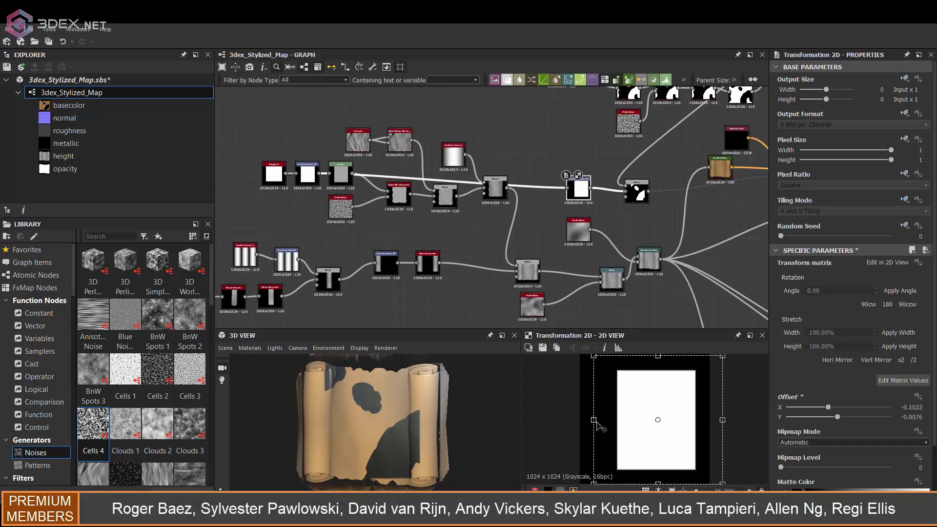
left_click_drag(590, 418, 589, 418)
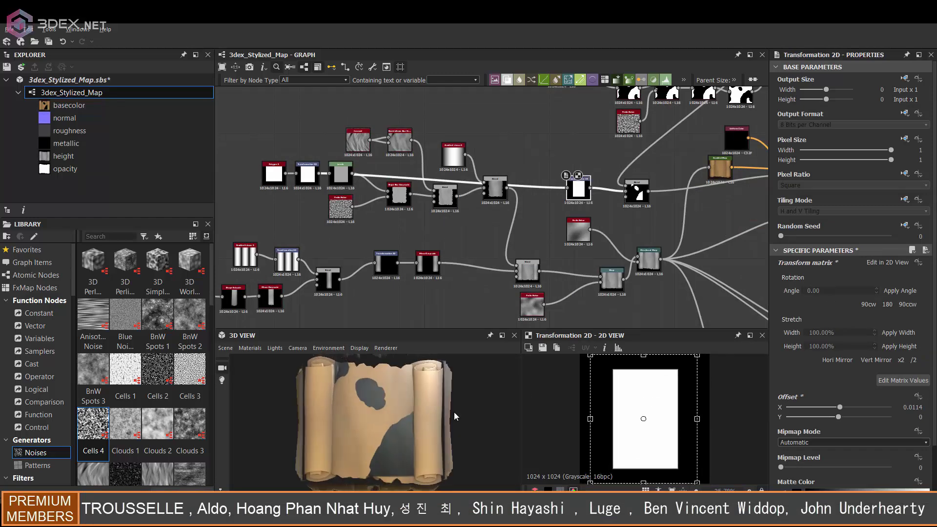
middle_click_drag(718, 195, 572, 192)
scroll(573, 191, "up", 3)
double_click(563, 215)
Step: Add a Blend combining the Uniform Color and top mask Blend into the base colour chain
left_click(425, 151)
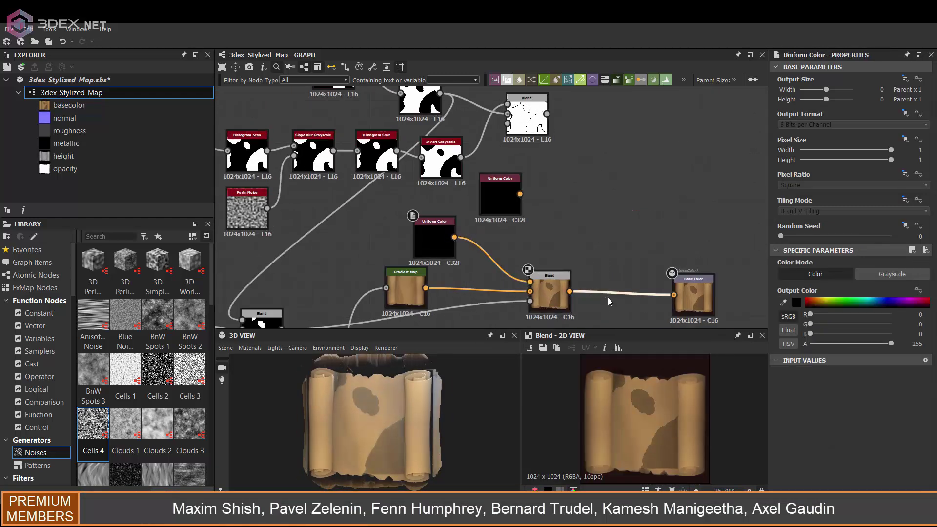
key("space")
type("blend")
key("Return")
left_click_drag(520, 194, 602, 284)
left_click_drag(547, 114, 602, 302)
middle_click_drag(575, 194, 579, 184)
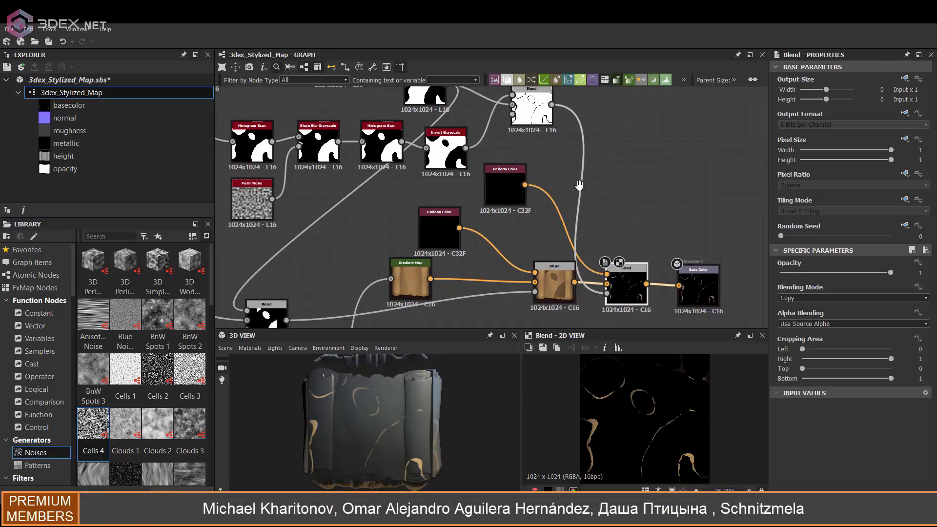
scroll(608, 184, "down", 2)
Step: Add another Blend fed by the top mask Blend, set to Subtract mode
key("space")
type("blend")
key("Return")
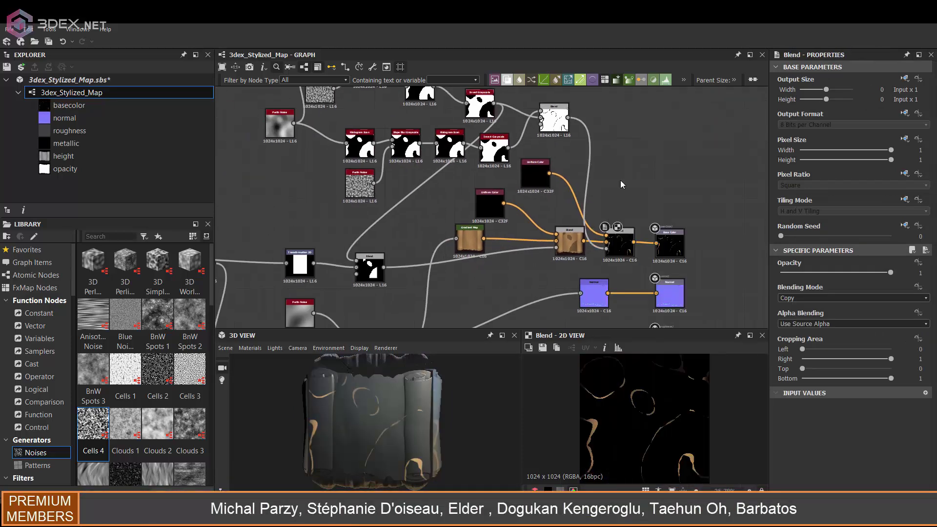
mouse_move(568, 118)
left_mouse_down()
mouse_move(626, 157)
mouse_move(597, 271)
left_mouse_up()
left_click(852, 298)
left_click(798, 306)
scroll(671, 161, "up", 1)
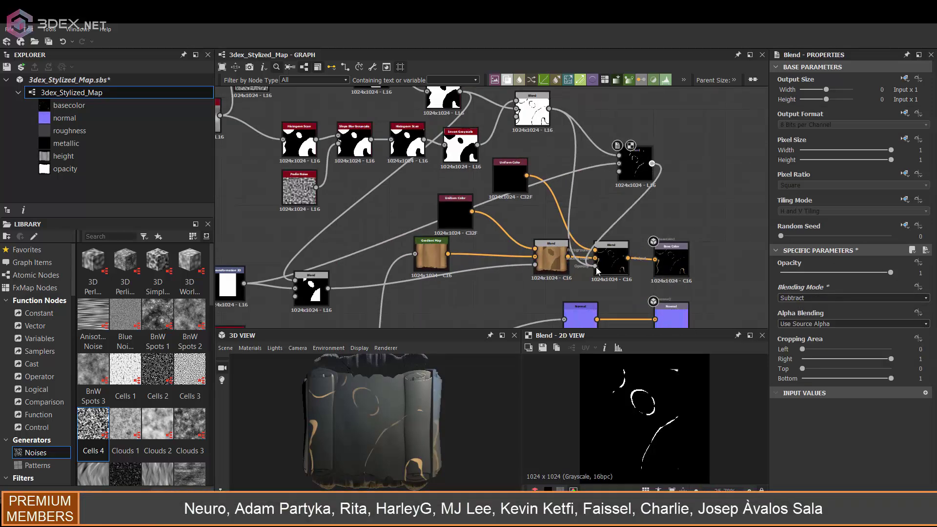
scroll(596, 271, "down", 2)
Step: Lower the HBAO Height Depth to 0.29 and preview the base colour output
left_click_drag(435, 392, 406, 404)
scroll(622, 198, "down", 2)
middle_click_drag(622, 198, 614, 180)
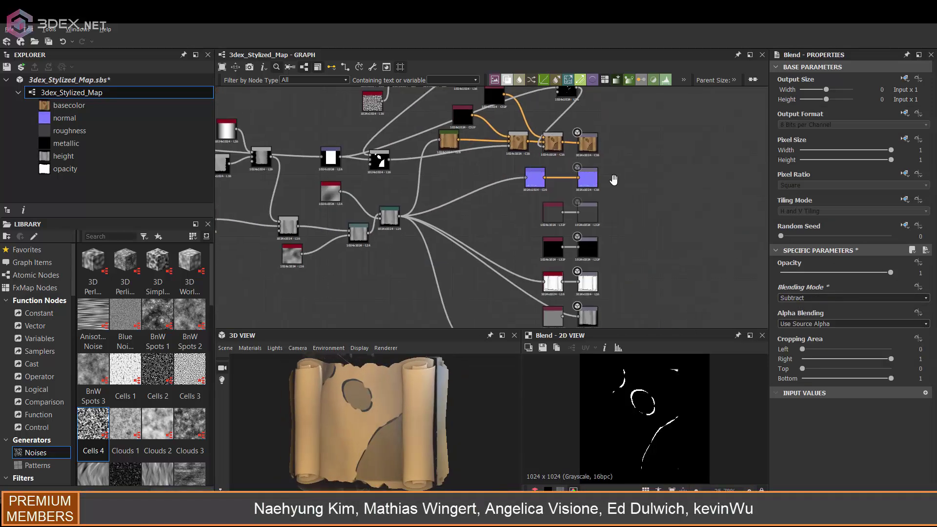
scroll(614, 180, "down", 2)
scroll(570, 312, "up", 2)
left_click(570, 311)
scroll(571, 312, "up", 1)
left_click_drag(805, 437, 833, 438)
middle_click_drag(585, 195, 570, 251)
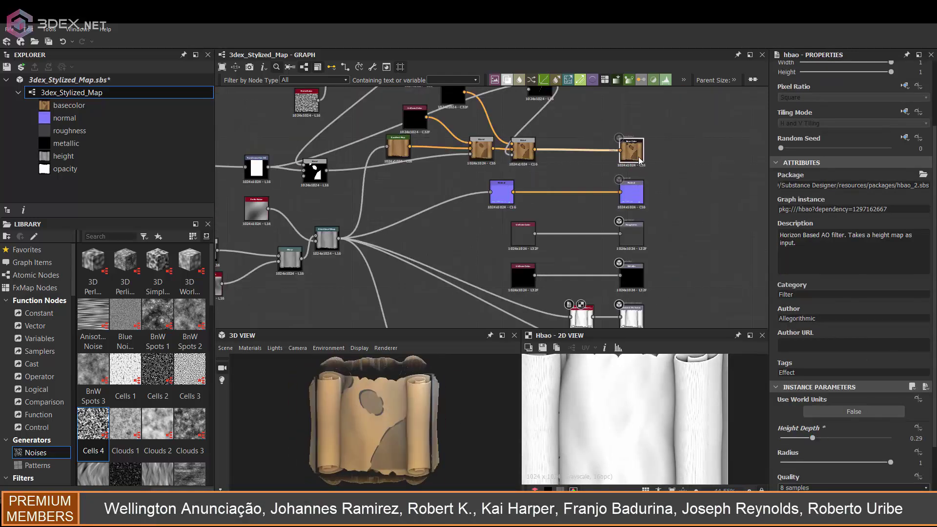
double_click(628, 152)
middle_click_drag(630, 205, 639, 233)
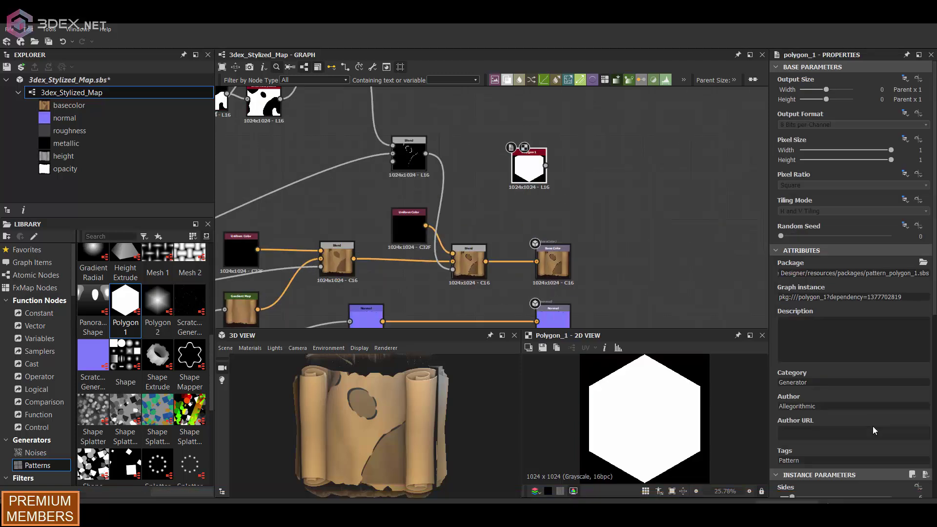
Step: Duplicate the Polygon 1 hexagon below, enlarge it slightly, and add a Blend for both
scroll(874, 439, "down", 3)
scroll(570, 198, "up", 2)
key("ctrl+d")
left_click_drag(503, 207, 503, 263)
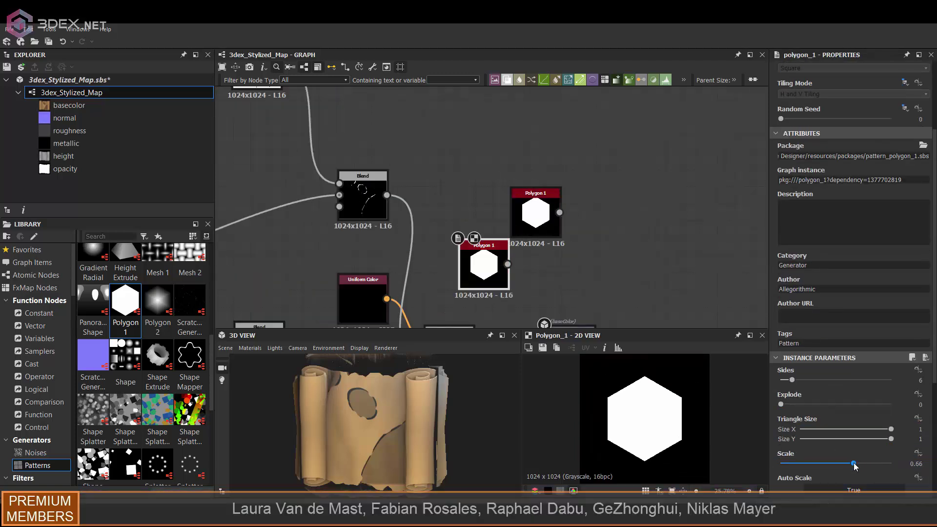
left_click_drag(853, 464, 866, 466)
key("space")
type("blend")
key("Return")
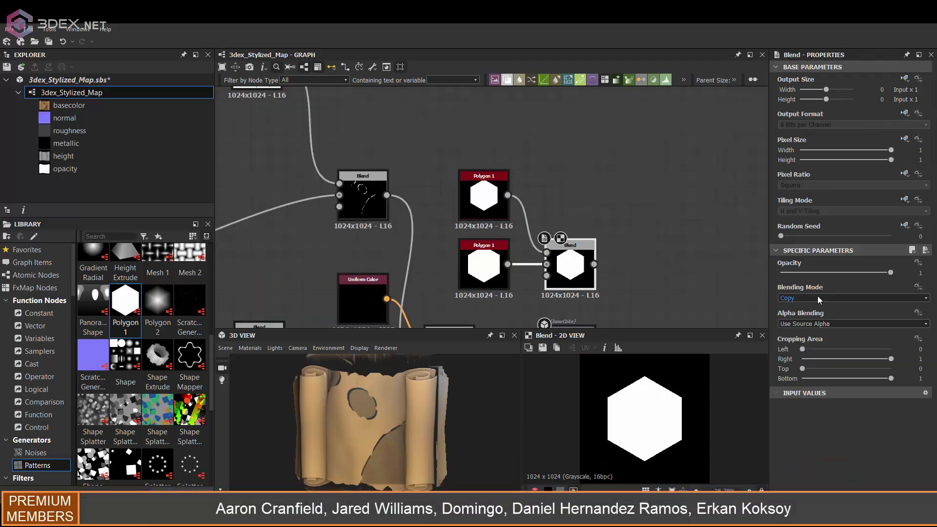
Step: Route the lower hexagon through a Transformation 2D into the Blend, set to Divide
left_click_drag(508, 247, 567, 217)
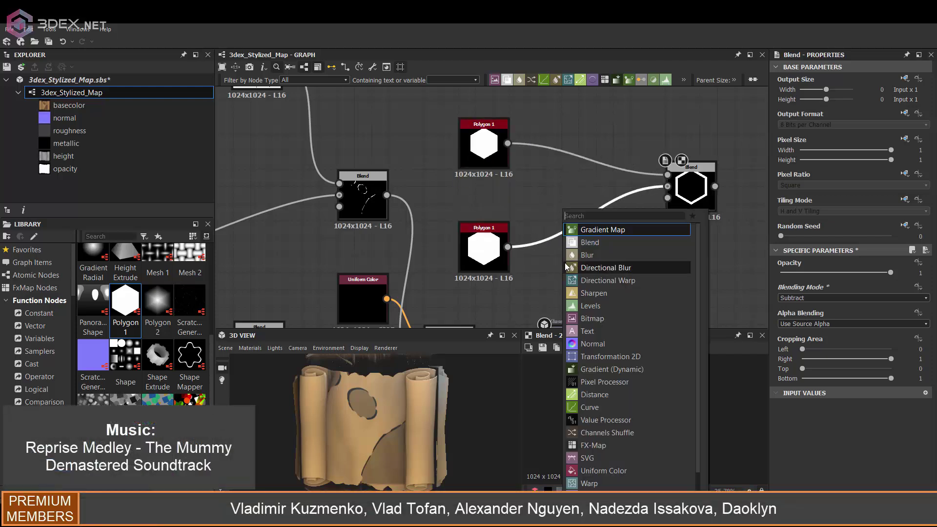
left_click(605, 389)
middle_click_drag(545, 194, 522, 223)
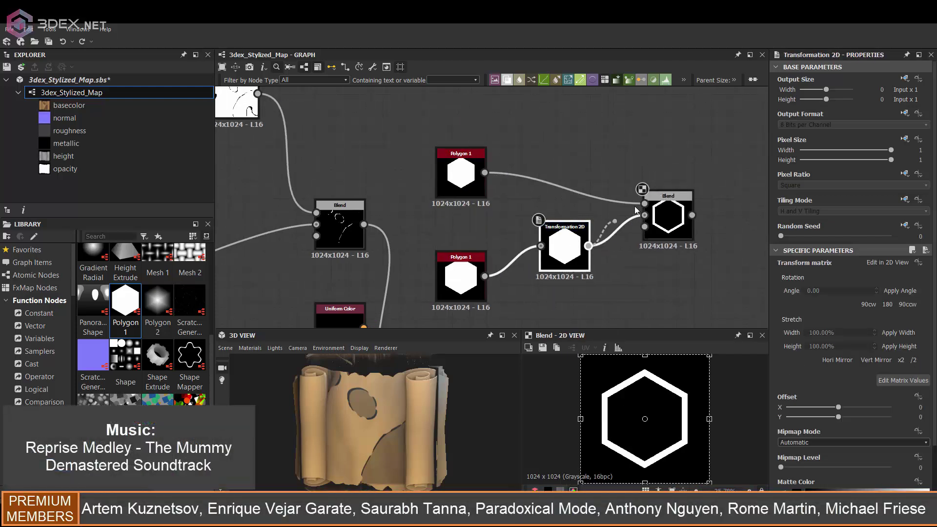
left_click(672, 221)
left_click(852, 298)
left_click(806, 316)
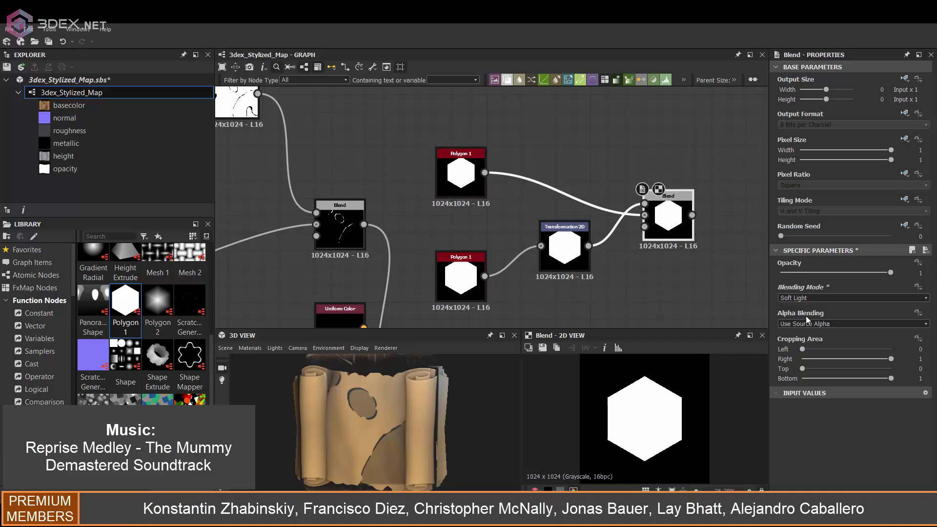
Step: Reconnect both hexagons into the Blend and offset the transformed one to leave a chevron
left_click(565, 242)
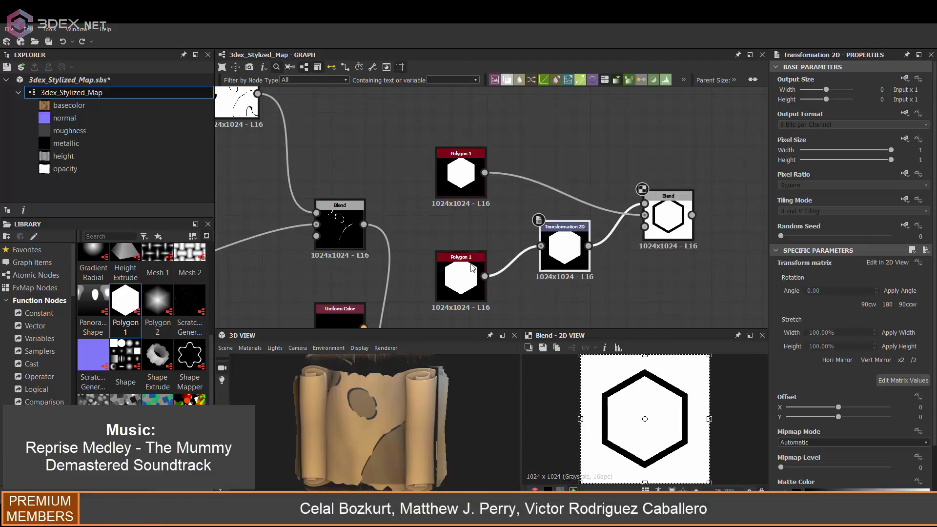
left_click_drag(659, 207, 645, 215)
left_click_drag(565, 247, 571, 202)
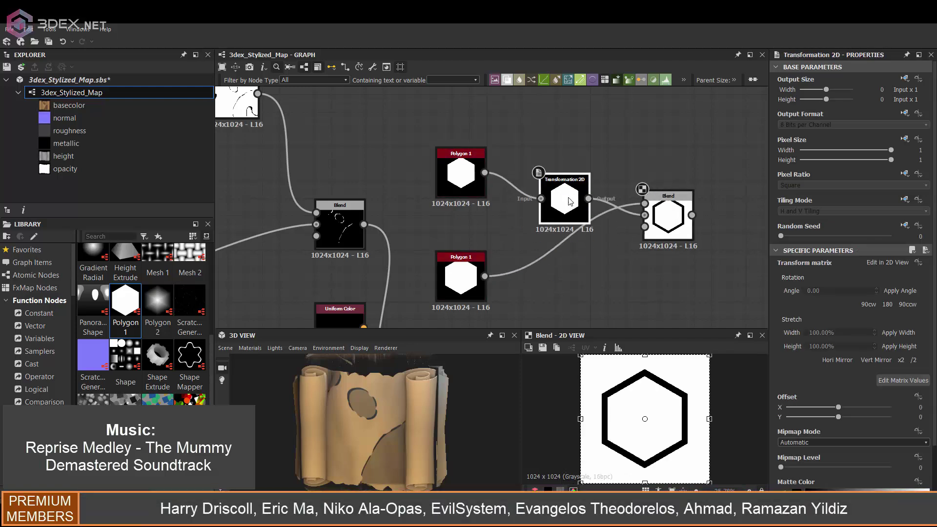
left_click_drag(709, 419, 690, 426)
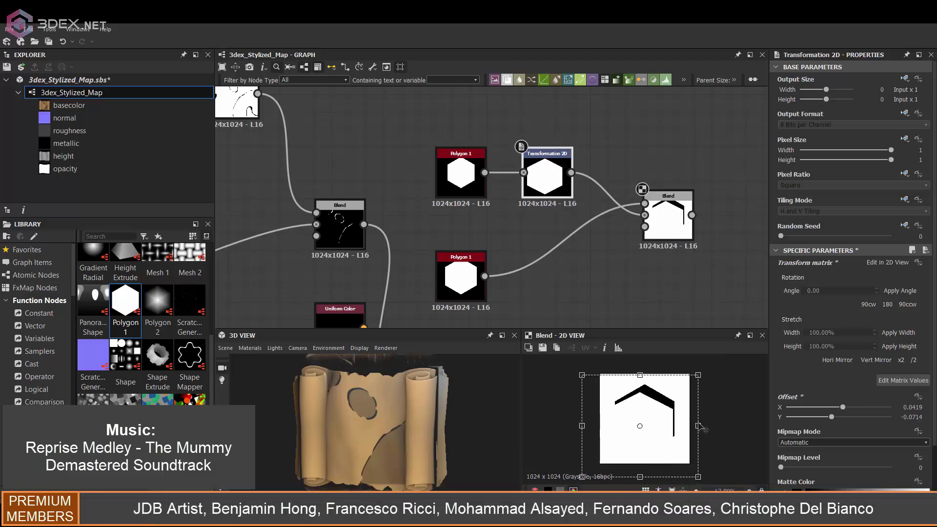
left_click_drag(582, 425, 562, 426)
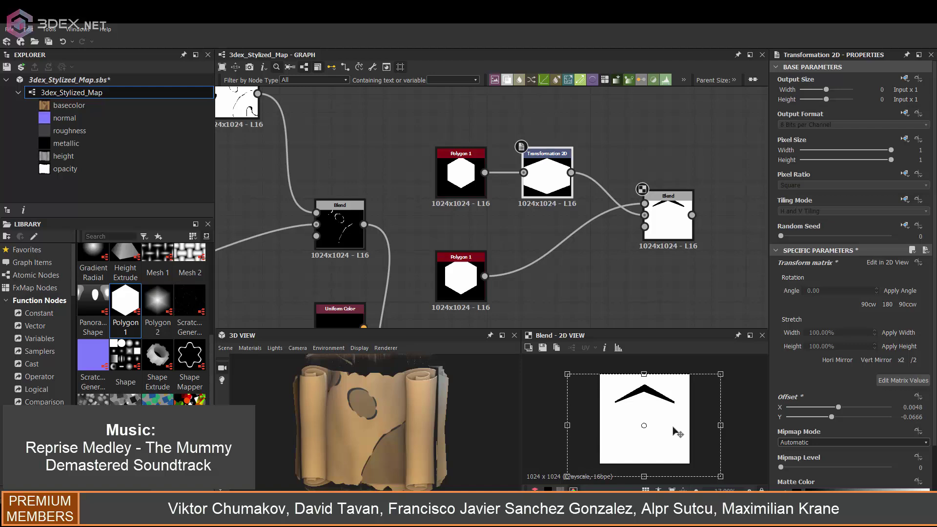
mouse_move(466, 297)
left_mouse_down()
mouse_move(536, 287)
mouse_move(570, 169)
left_mouse_up()
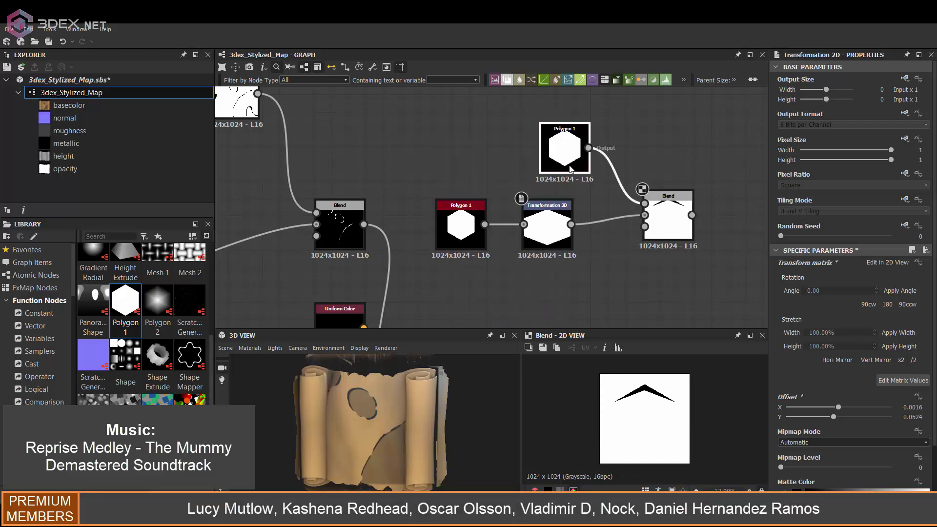
middle_click_drag(675, 168, 570, 168)
scroll(570, 168, "up", 2)
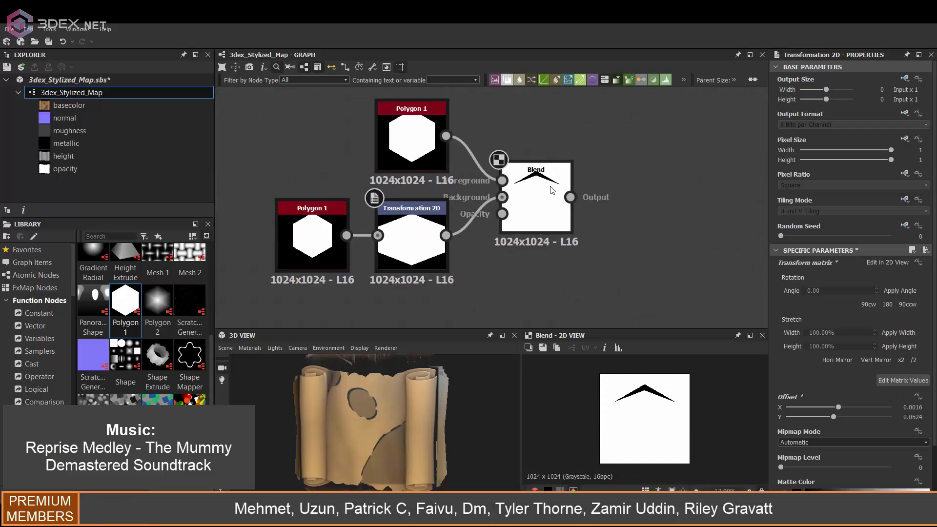
Step: Drag a new connection from the chevron Blend's output to feed a Warp
left_click(562, 205)
middle_click_drag(650, 203, 619, 202)
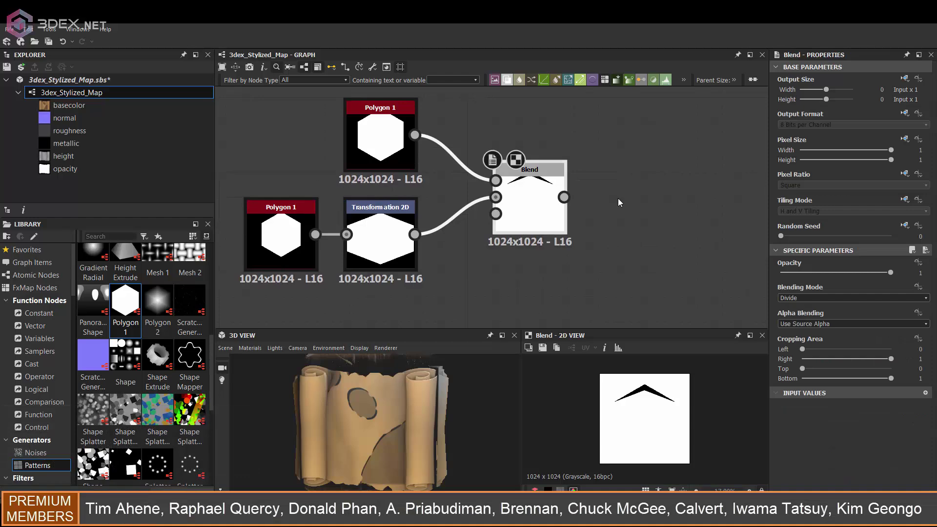
mouse_move(564, 197)
left_mouse_down()
mouse_move(616, 216)
mouse_move(554, 263)
left_mouse_up()
Step: Add a Warp node and connect a Perlin Noise (Scale 5) as its distortion
type("warp")
key("Return")
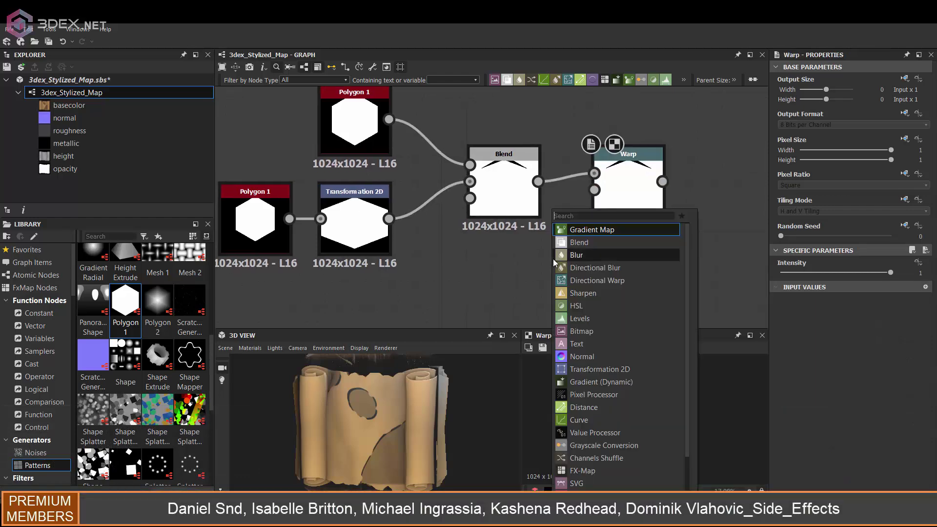
type("perlin")
key("Return")
left_click_drag(836, 439, 788, 438)
Step: Duplicate the chevron Polygon/Transform/Blend group above the originals and make the copied polygon a square
scroll(542, 196, "down", 1)
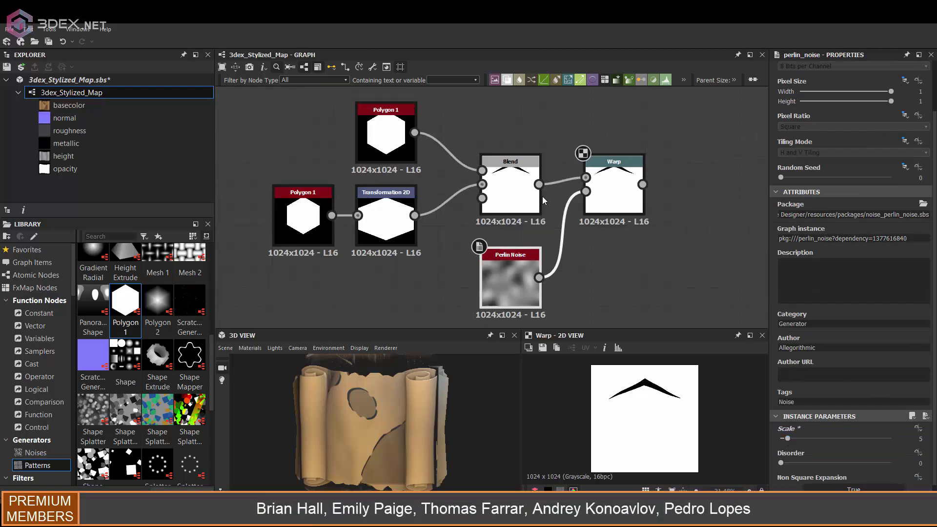
middle_click_drag(543, 196, 597, 227)
left_click_drag(566, 215, 534, 215)
middle_click_drag(407, 161, 426, 191)
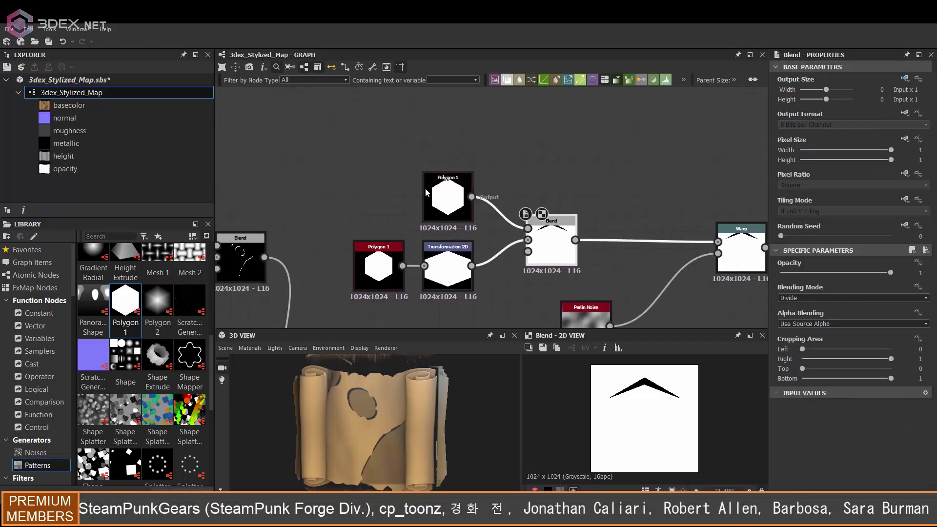
left_click_drag(342, 164, 586, 293)
key("ctrl+d")
middle_click_drag(555, 147, 553, 219)
left_click(438, 200)
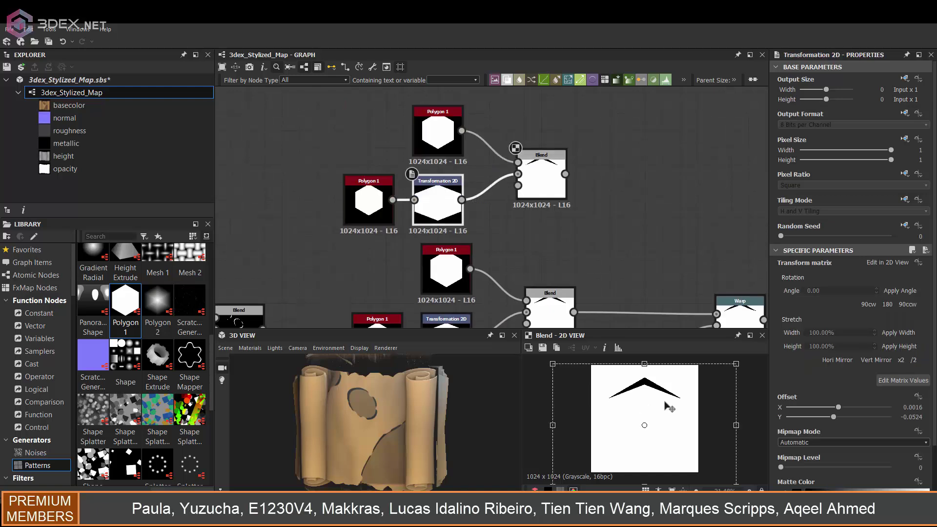
left_click(369, 201)
scroll(792, 385, "down", 3)
left_click(438, 200)
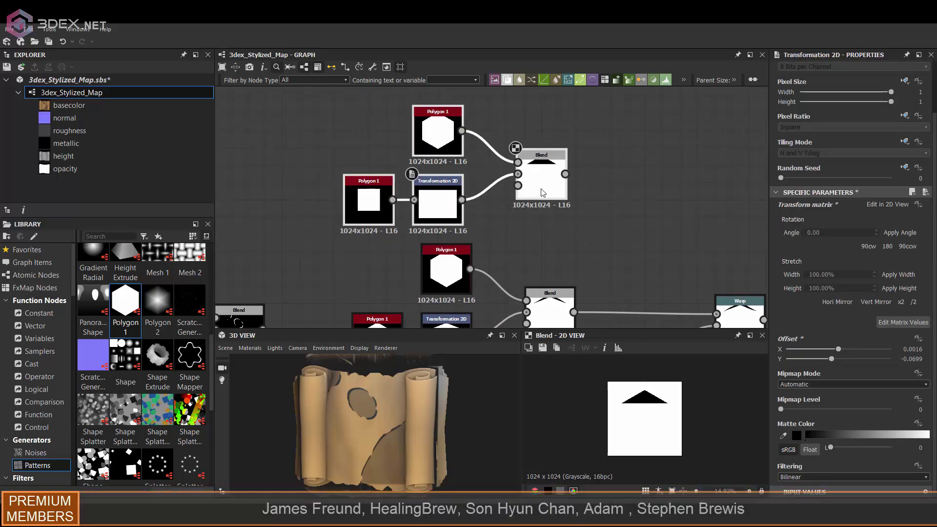
Step: Add a second Blend fed by a new Transform 2D that offsets the square
left_click_drag(565, 173, 610, 196)
left_click(545, 215)
left_click_drag(438, 204, 492, 227)
left_click(492, 232)
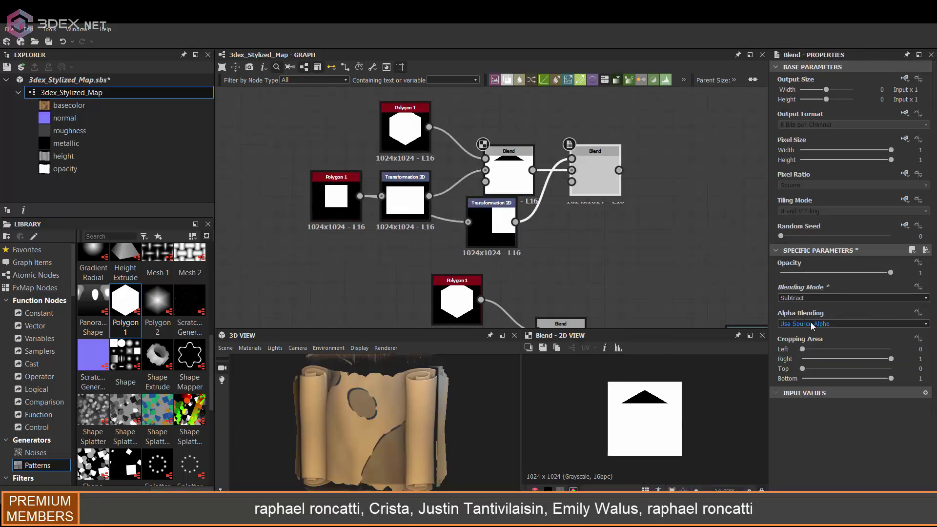
scroll(491, 225, "up", 2)
left_click(492, 225)
scroll(491, 224, "down", 3)
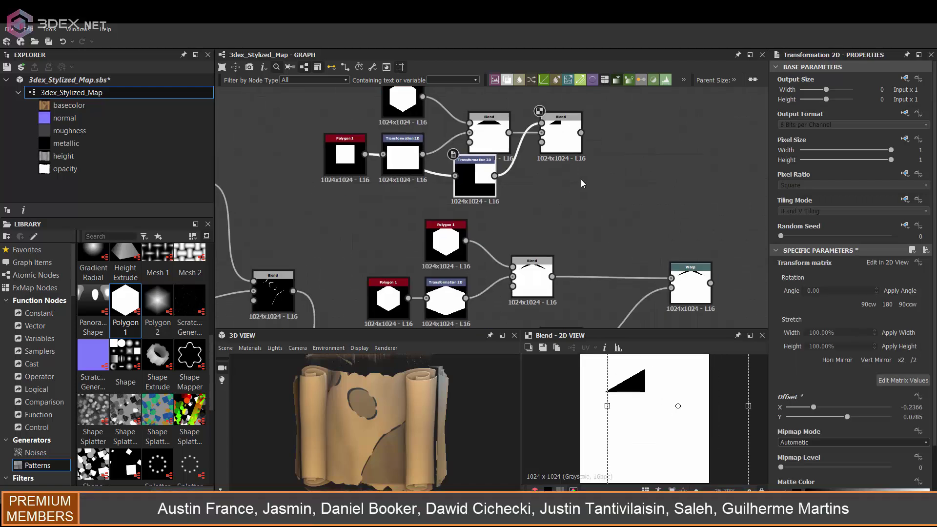
scroll(519, 226, "up", 2)
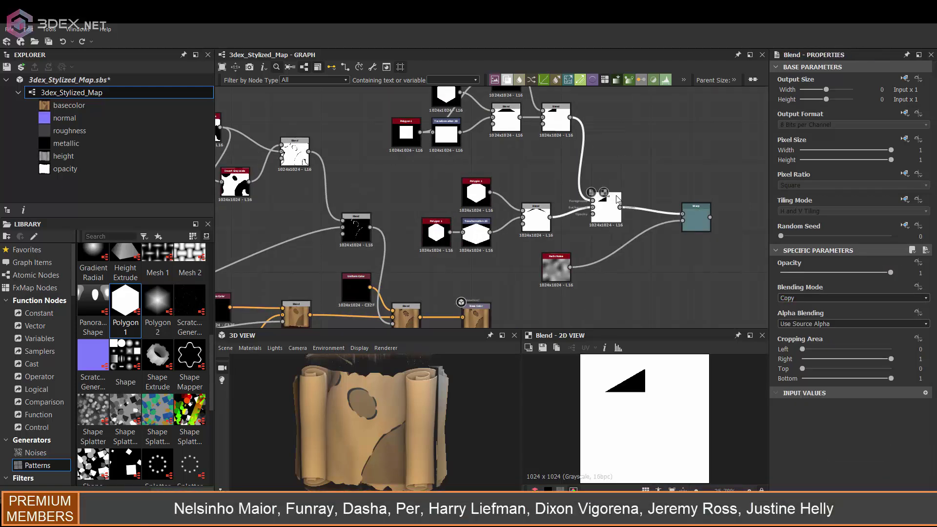
Step: Set the triangle-detail Blend to Multiply at low opacity (0.26) before the Warp
key("Delete")
scroll(556, 224, "up", 1)
key("ctrl+z")
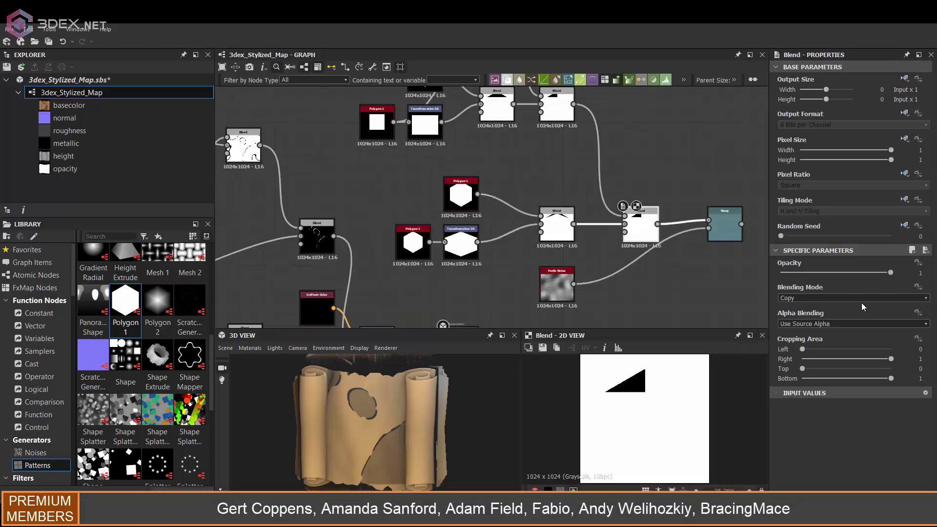
left_click(811, 298)
left_click(810, 310)
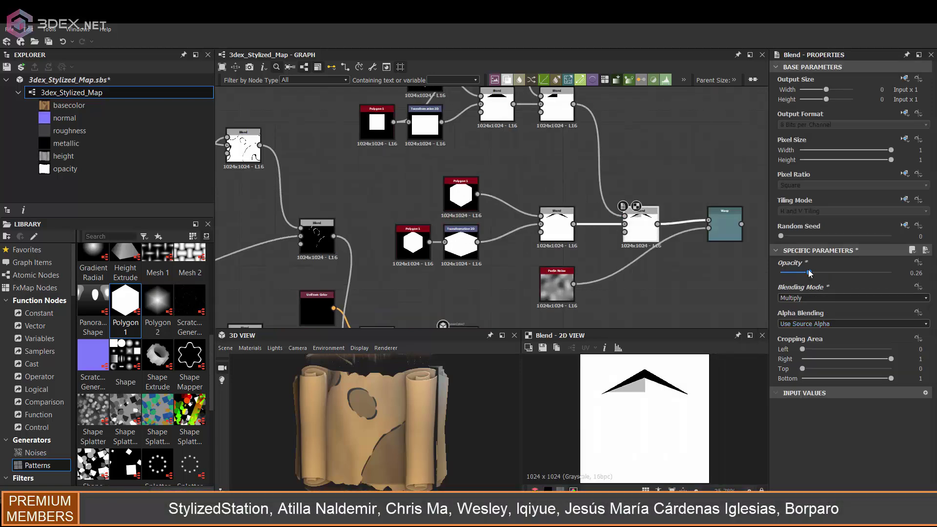
left_click(717, 229)
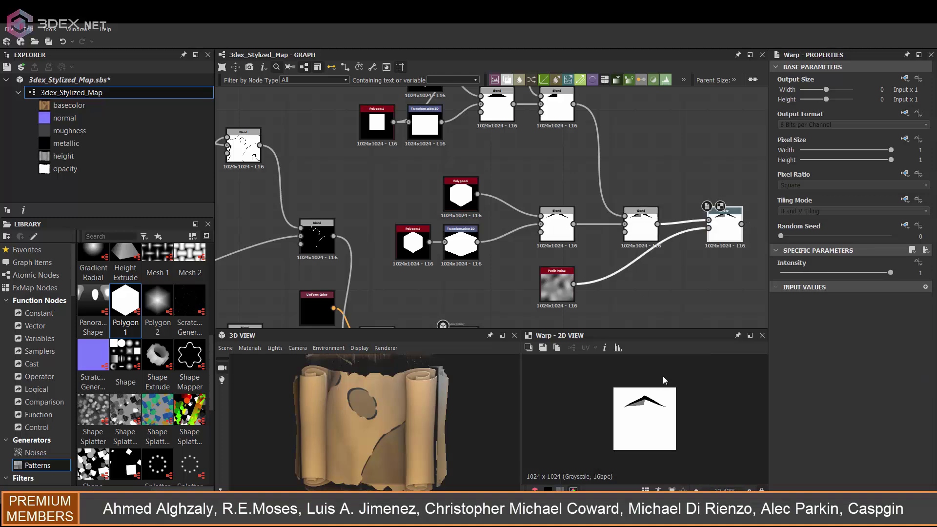
scroll(684, 262, "down", 3)
scroll(683, 261, "down", 2)
scroll(543, 197, "up", 2)
Step: Add a Tile Sampler fed by the warped chevron
key("space")
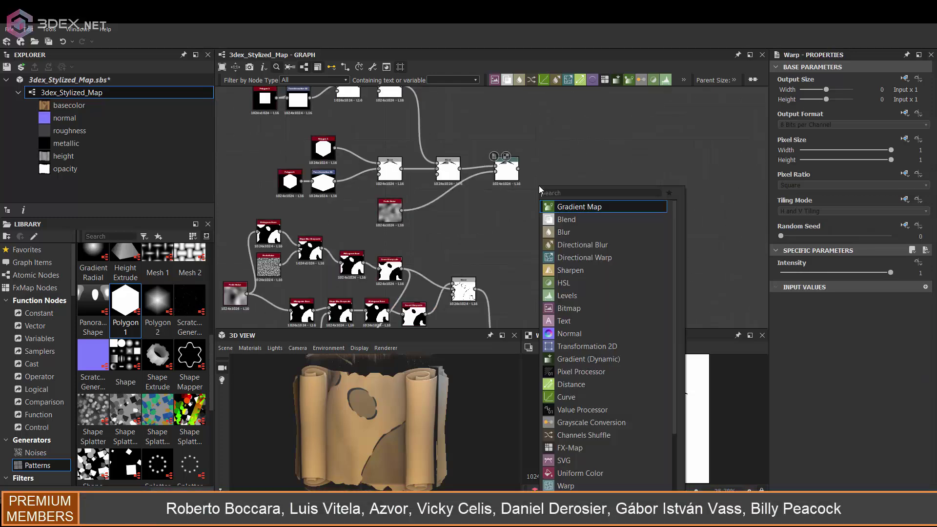
type("tile sampler")
key("Return")
scroll(518, 168, "up", 3)
left_click_drag(498, 173, 525, 160)
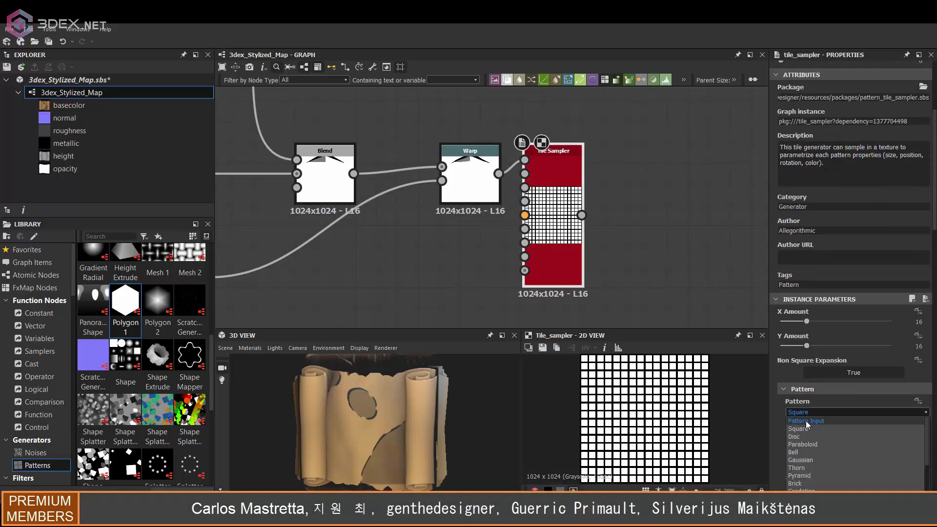
left_click_drag(552, 237, 615, 237)
Step: Insert an Invert Grayscale node as the Tile Sampler's pattern input
middle_click_drag(615, 236, 649, 297)
mouse_move(621, 220)
left_mouse_down()
mouse_move(581, 236)
mouse_move(611, 182)
left_mouse_up()
left_click(586, 238)
key("space")
type("invert")
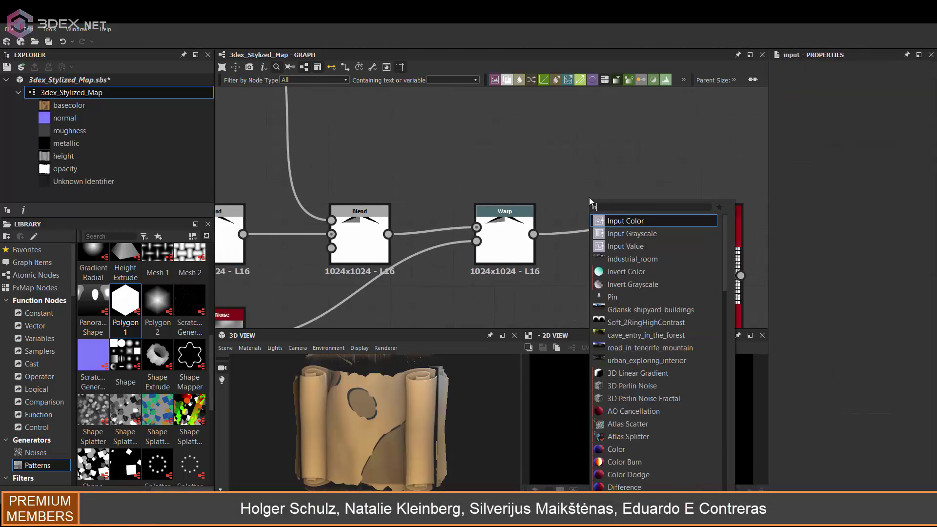
key("Return")
Step: Set the Tile Sampler's Size Random to 0.49/0.14 and Position Random to 0.38
left_click(703, 249)
middle_click_drag(703, 249, 639, 224)
scroll(832, 342, "down", 5)
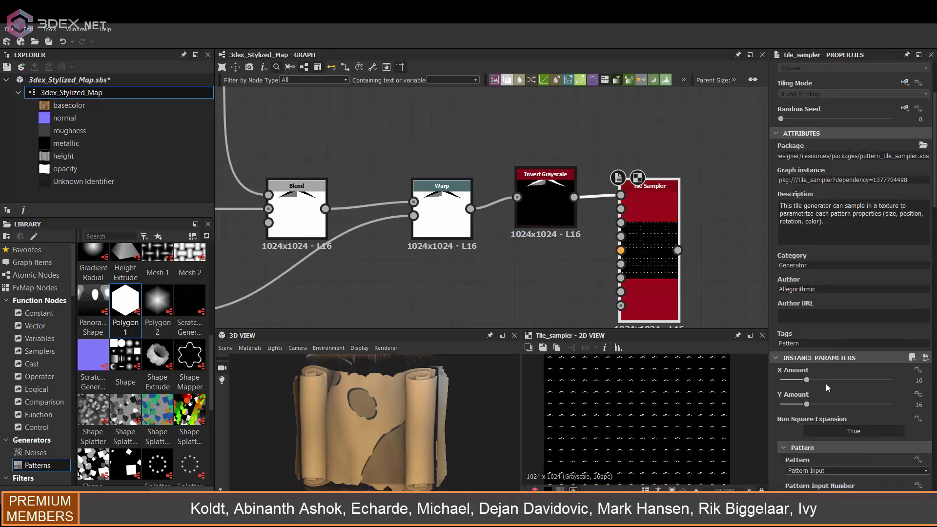
scroll(833, 366, "down", 3)
scroll(832, 385, "down", 3)
scroll(832, 385, "down", 3)
mouse_move(892, 372)
left_mouse_down()
mouse_move(876, 373)
mouse_move(893, 362)
mouse_move(893, 372)
left_mouse_up()
mouse_move(795, 397)
left_mouse_down()
mouse_move(838, 398)
mouse_move(792, 393)
left_mouse_up()
scroll(811, 413, "down", 6)
scroll(563, 163, "down", 5)
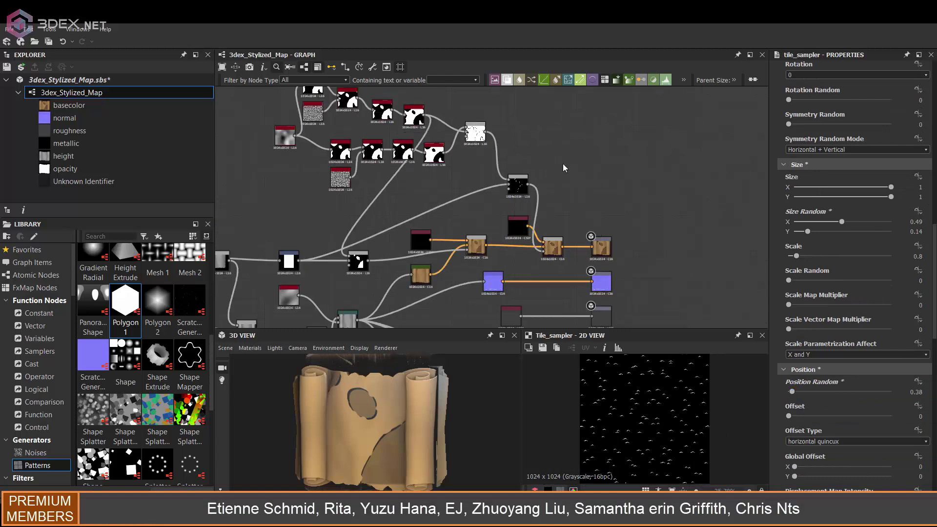
Step: Add a Multiply Blend after the Tile Sampler and mask the chevrons with the inverted torn-hole mask
key("space")
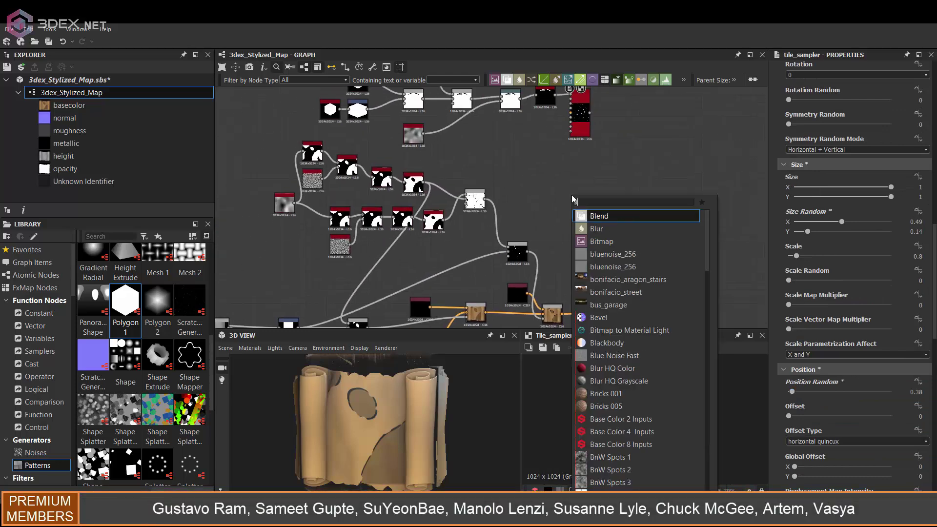
left_click(573, 200)
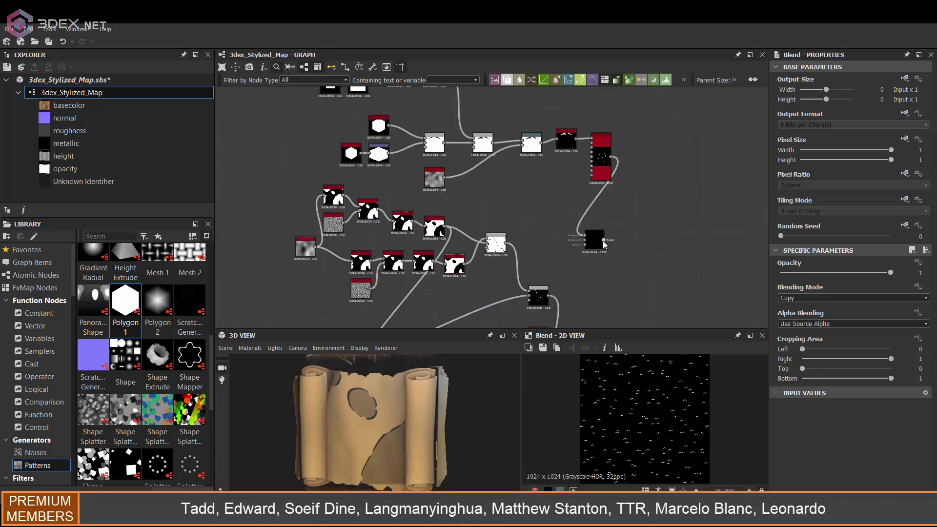
left_click(455, 216)
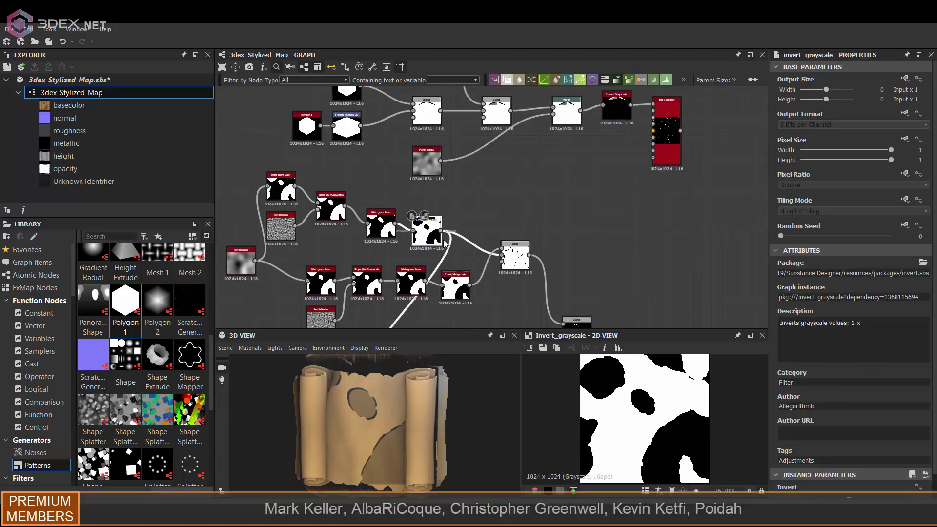
left_click_drag(470, 286, 604, 189)
left_click(665, 146)
scroll(829, 381, "down", 5)
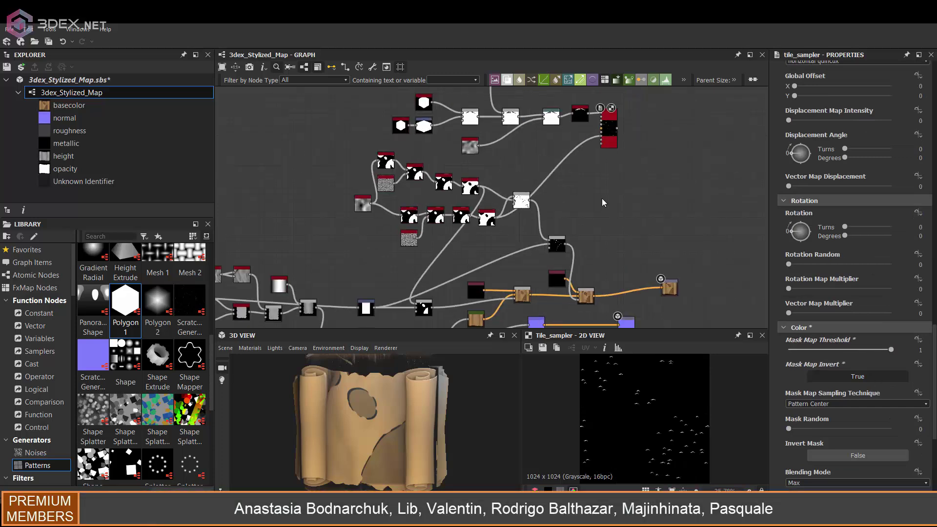
left_click(830, 298)
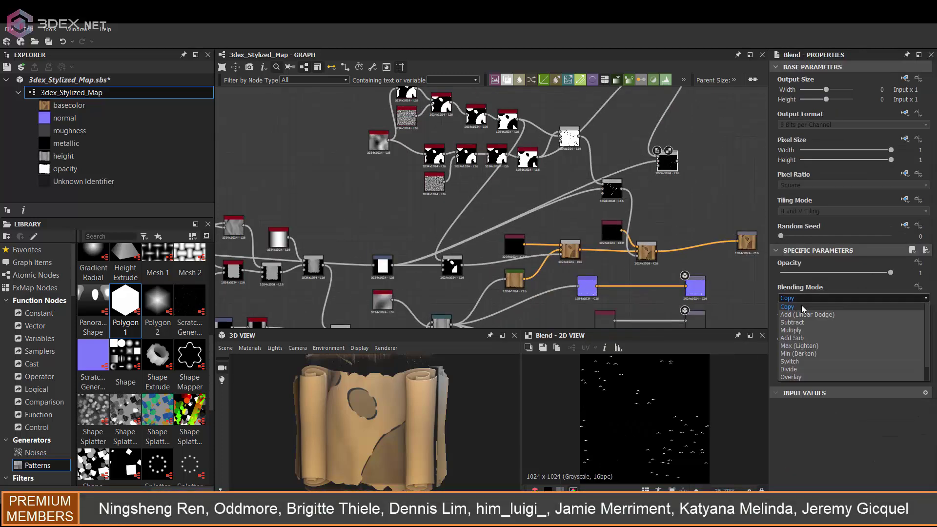
left_click(803, 325)
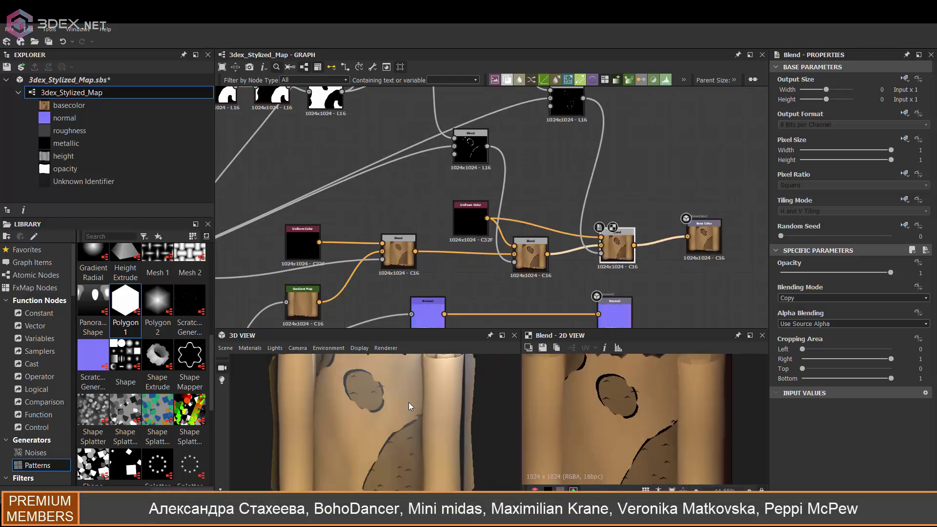
Step: Raise the Tile Sampler amount to 10 columns and set Size Random X 0.24 / Y 0.27
scroll(835, 392, "down", 5)
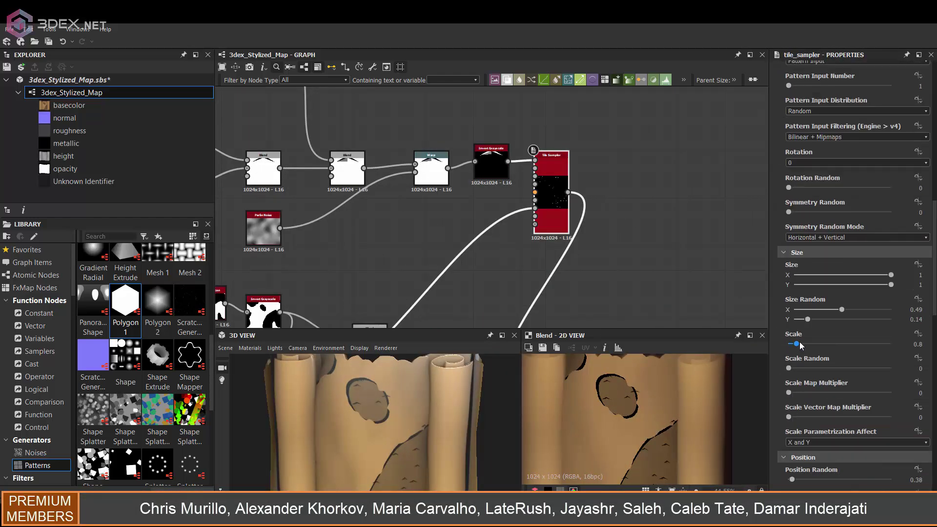
left_click_drag(800, 344, 810, 345)
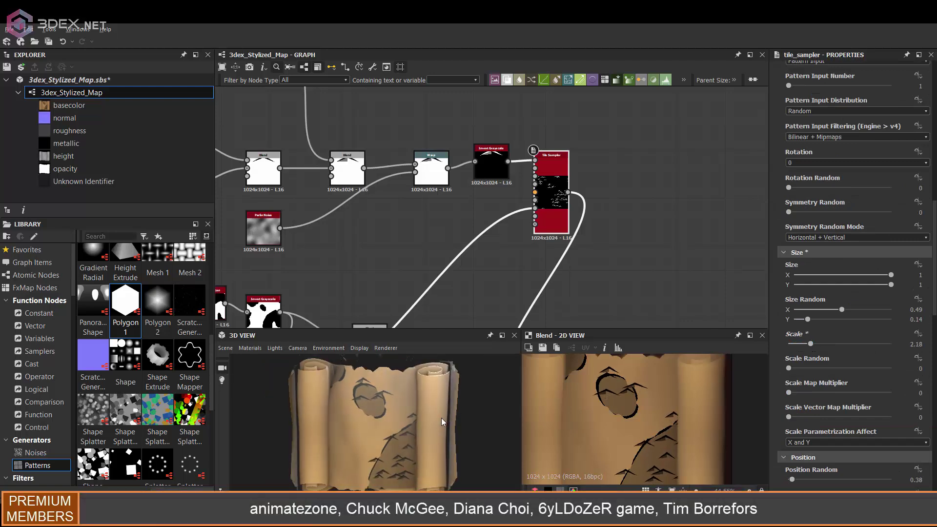
scroll(851, 261, "up", 4)
scroll(830, 234, "up", 1)
left_click_drag(794, 204, 799, 229)
scroll(399, 388, "down", 2)
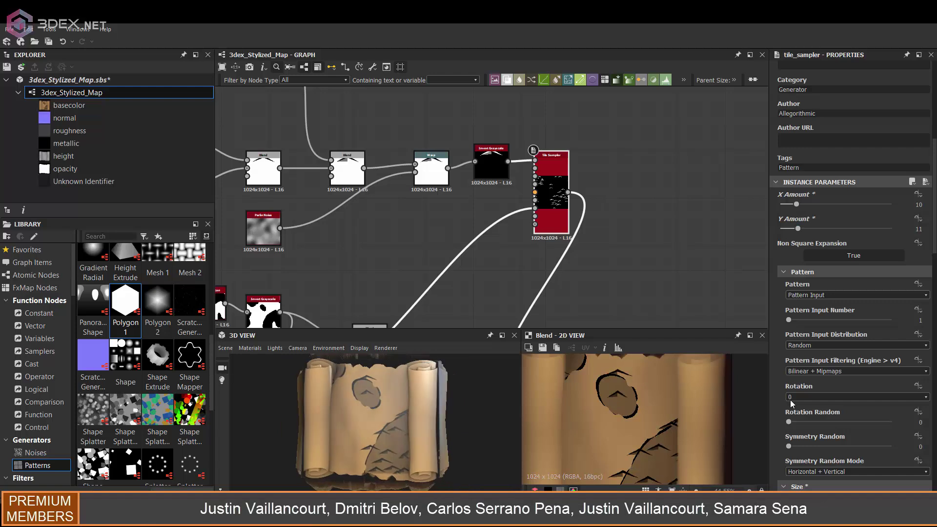
scroll(835, 404, "down", 3)
left_click_drag(835, 402, 845, 398)
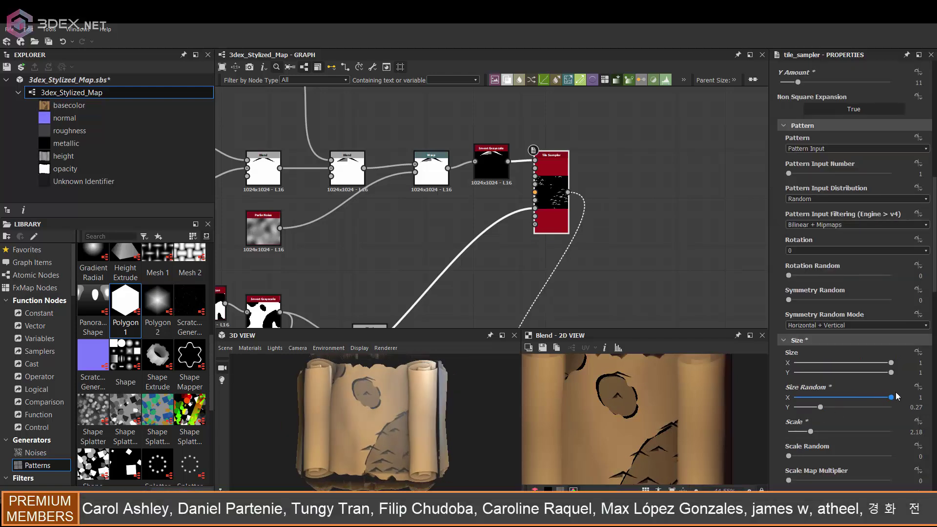
scroll(663, 161, "down", 3)
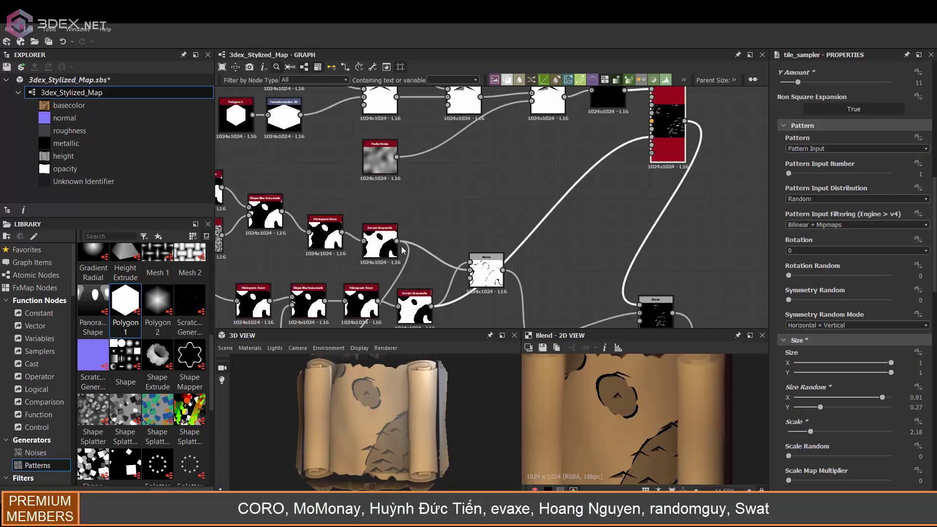
Step: Pan the graph and orbit the scroll model to inspect a Blend node and the result
middle_click_drag(671, 136, 663, 161)
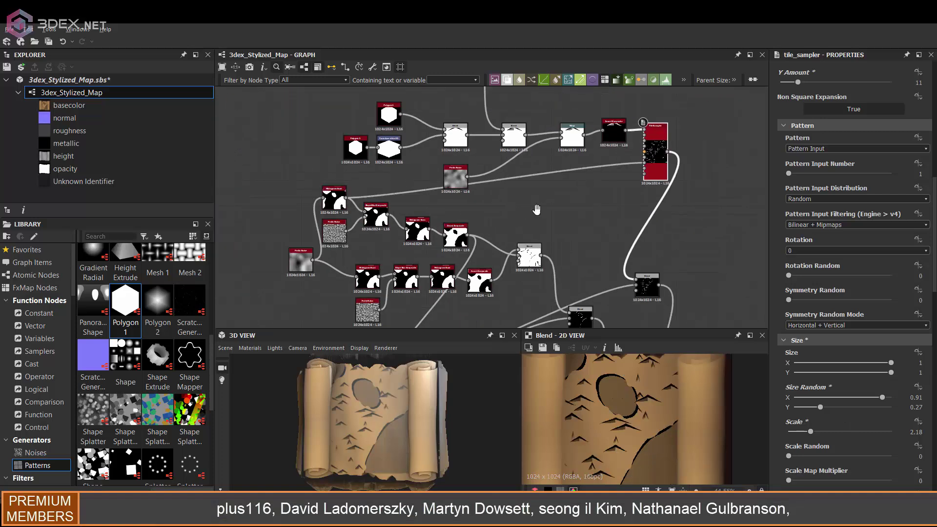
scroll(536, 209, "up", 1)
mouse_move(430, 425)
left_mouse_down()
mouse_move(464, 442)
mouse_move(416, 446)
mouse_move(441, 455)
mouse_move(454, 439)
left_mouse_up()
middle_click_drag(703, 322, 552, 262)
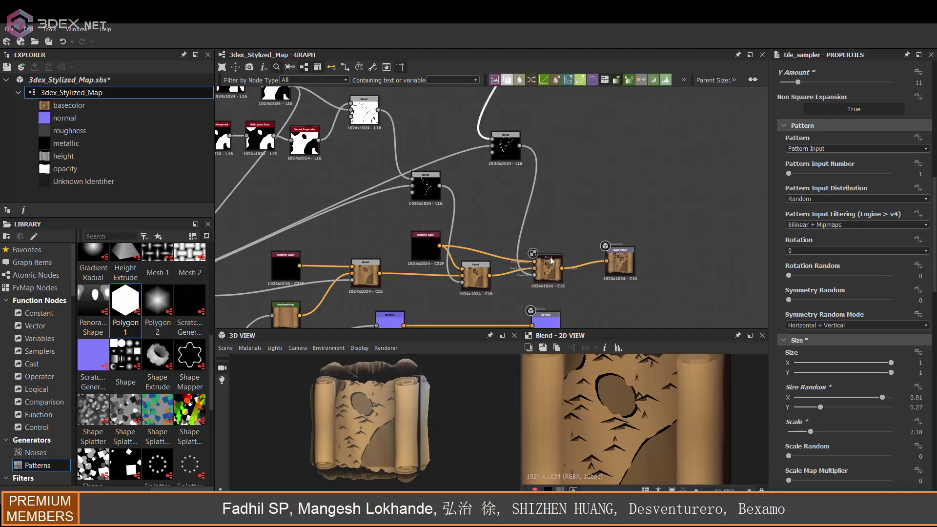
left_click(551, 264)
middle_click_drag(477, 208, 513, 282)
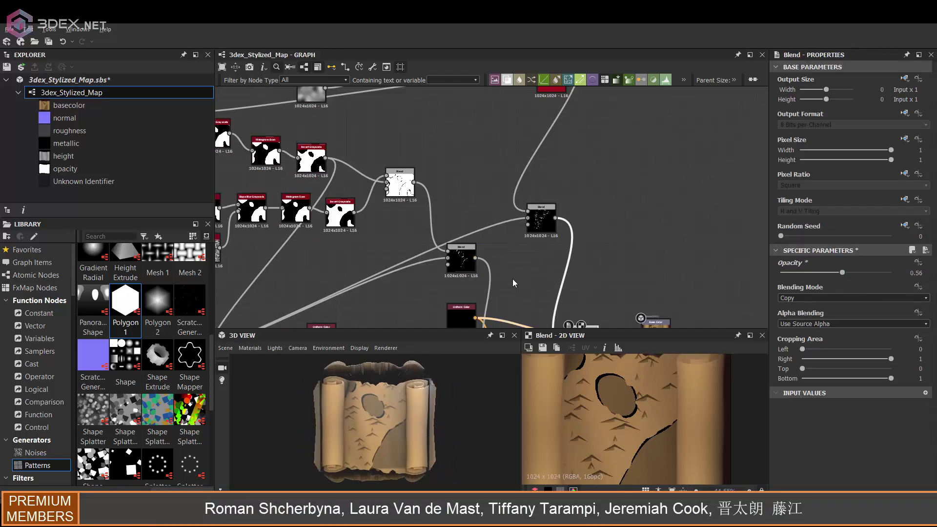
middle_click_drag(600, 222, 564, 299)
Step: Set the chevron Tile Sampler's Mask Random to 0.23
left_click(517, 136)
scroll(780, 433, "down", 2)
left_click_drag(798, 438, 802, 438)
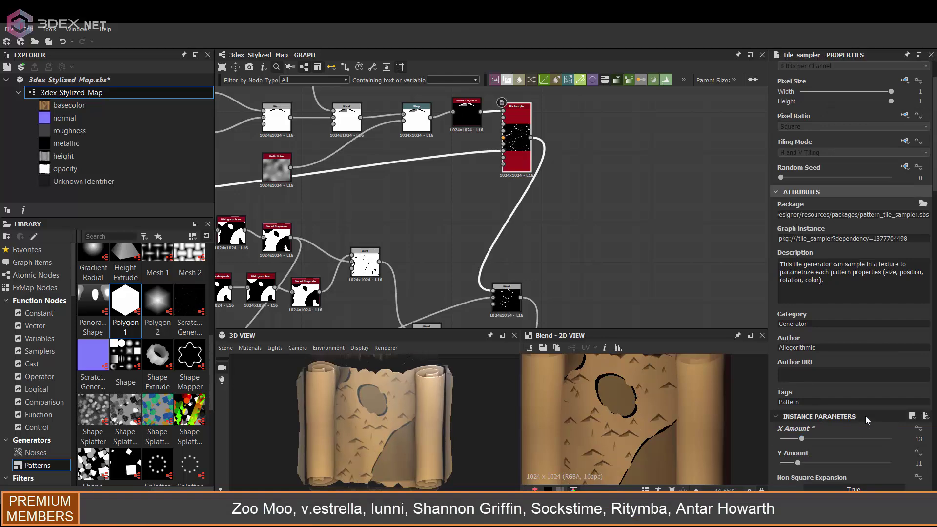
scroll(865, 416, "down", 10)
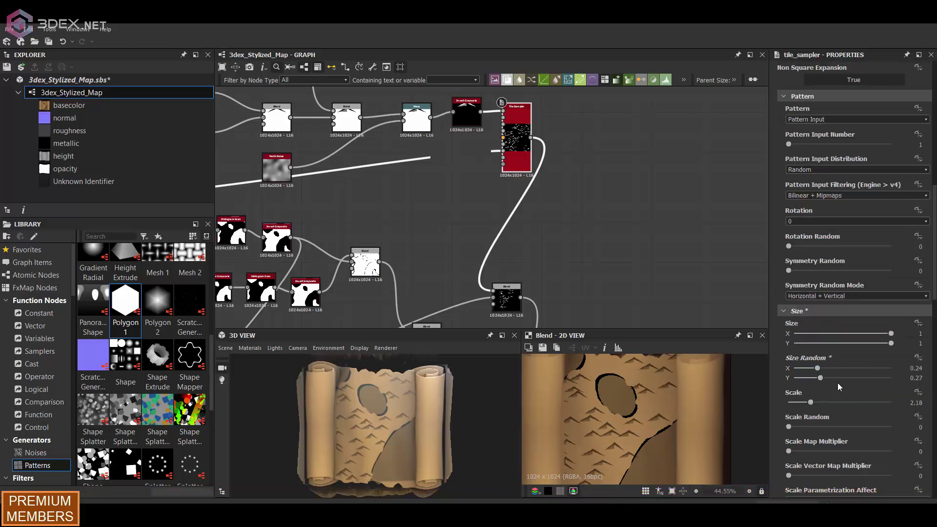
scroll(833, 385, "down", 5)
scroll(833, 386, "down", 2)
left_click_drag(790, 400, 813, 401)
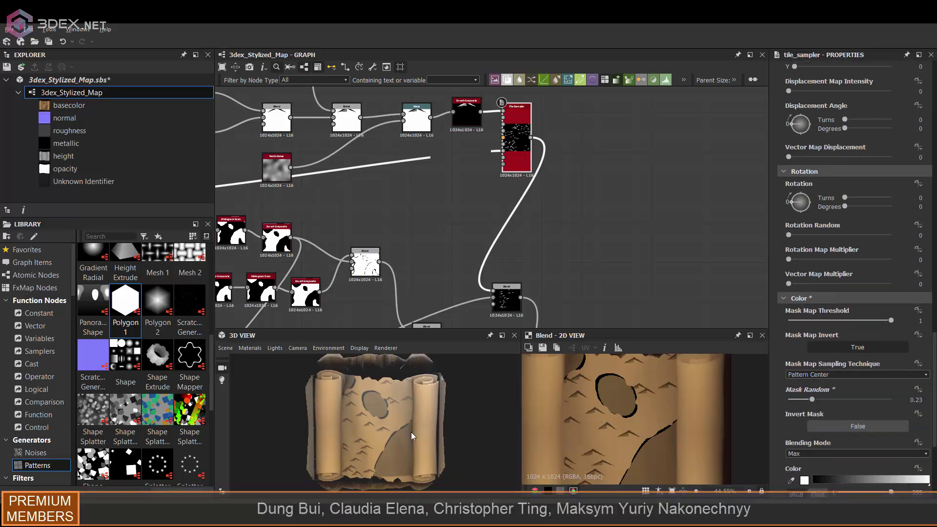
scroll(631, 414, "down", 2)
scroll(649, 420, "down", 1)
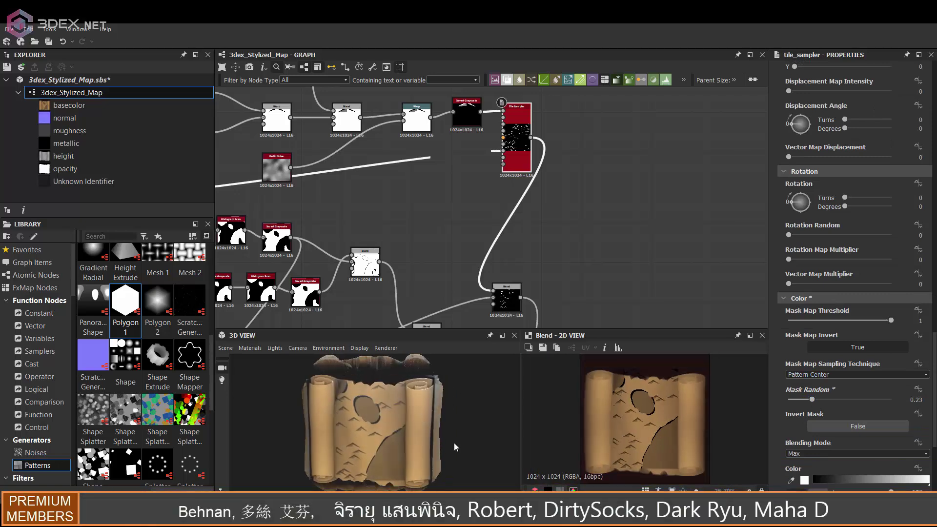
mouse_move(454, 443)
left_mouse_down()
mouse_move(429, 390)
mouse_move(425, 443)
left_mouse_up()
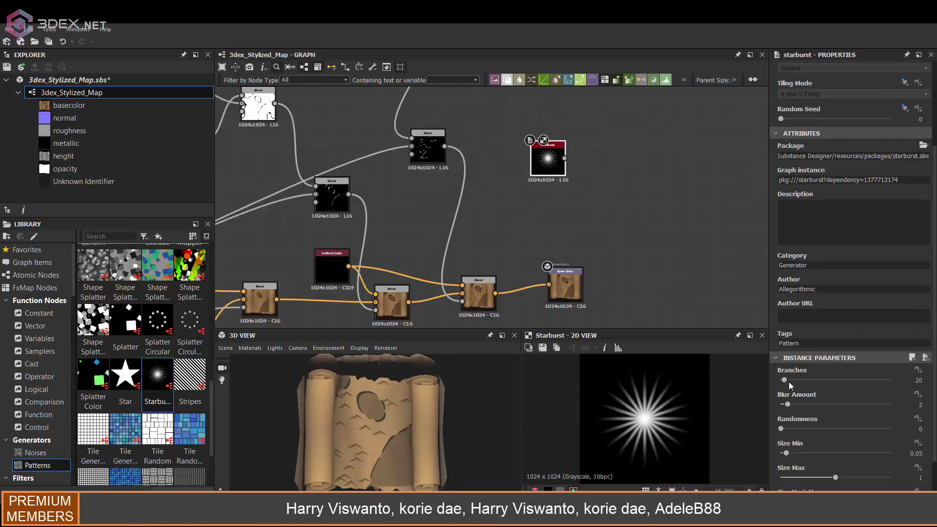
Step: Adjust the Starburst parameters and add a Transformation 2D after it
scroll(783, 383, "down", 1)
left_click_drag(786, 424, 782, 423)
left_click_drag(836, 448, 891, 448)
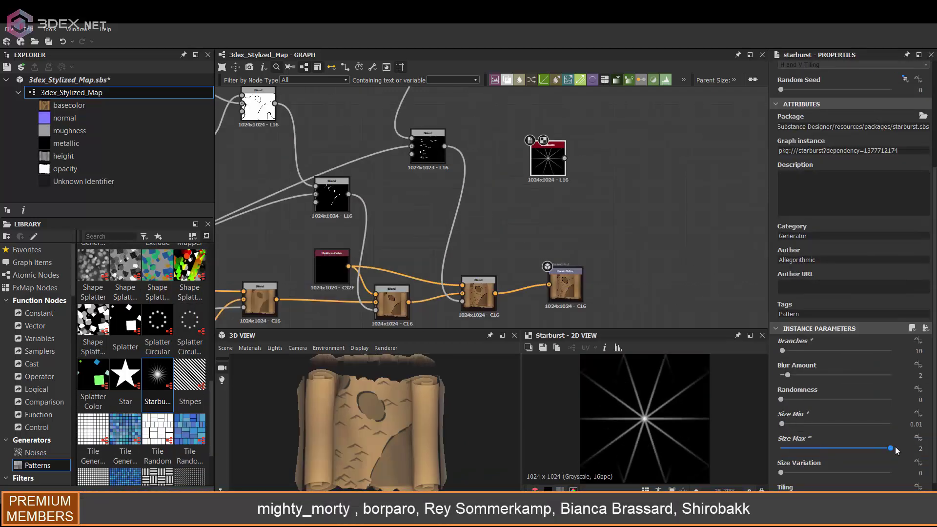
scroll(663, 425, "up", 2)
scroll(663, 426, "down", 2)
scroll(786, 455, "down", 1)
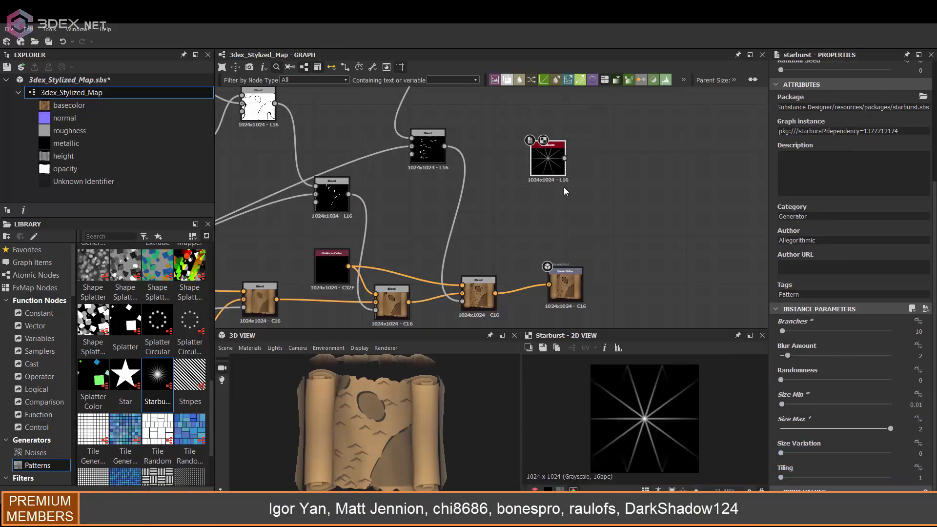
scroll(564, 187, "up", 2)
key("space")
left_click(573, 225)
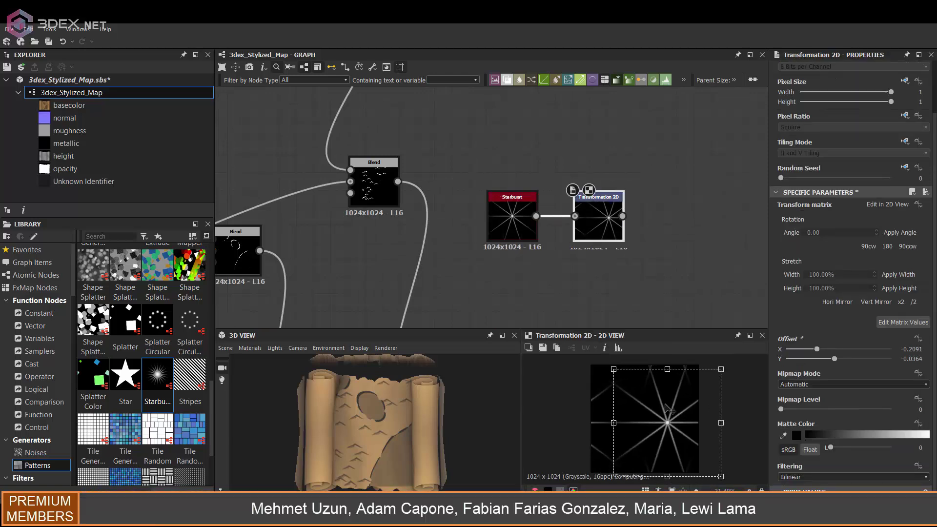
Step: Insert a new Blend node into the base-colour chain for the starburst
left_click(520, 217)
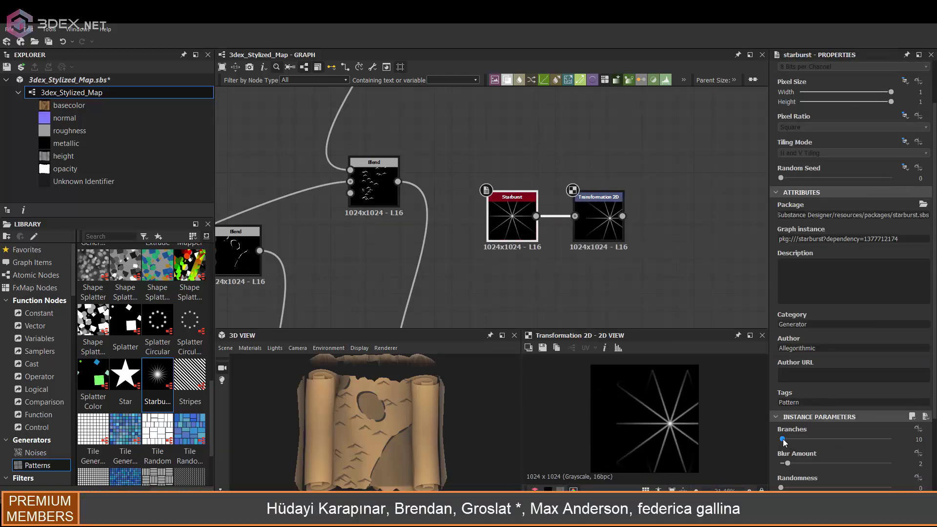
scroll(830, 450, "down", 3)
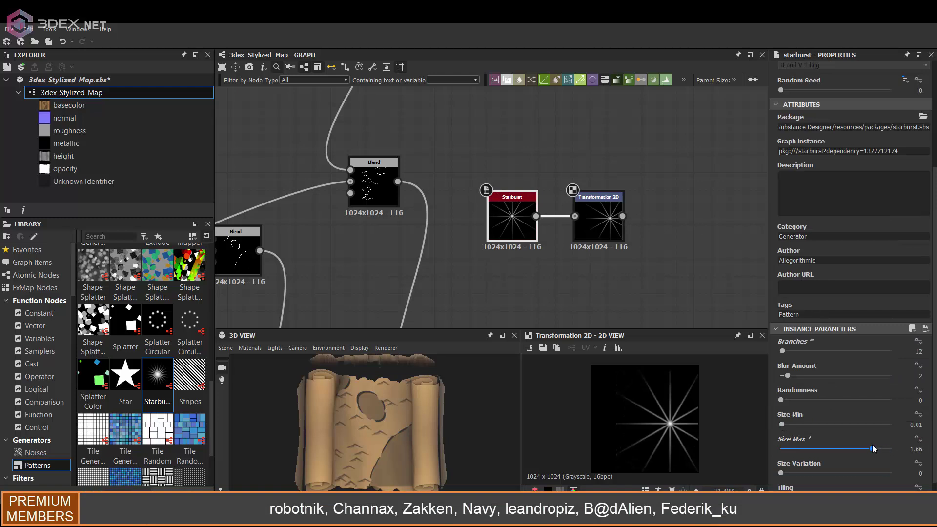
scroll(607, 170, "down", 4)
key("space")
left_click(644, 219)
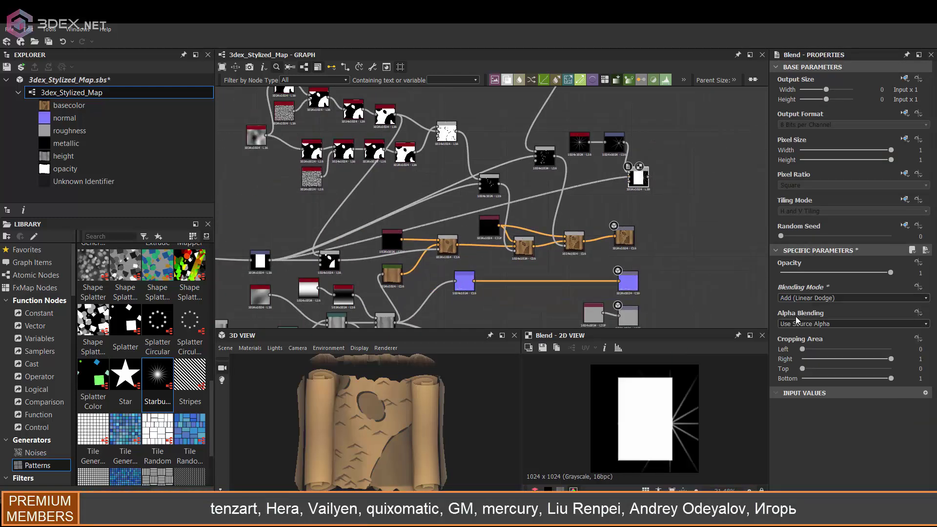
scroll(488, 219, "up", 2)
scroll(440, 220, "up", 2)
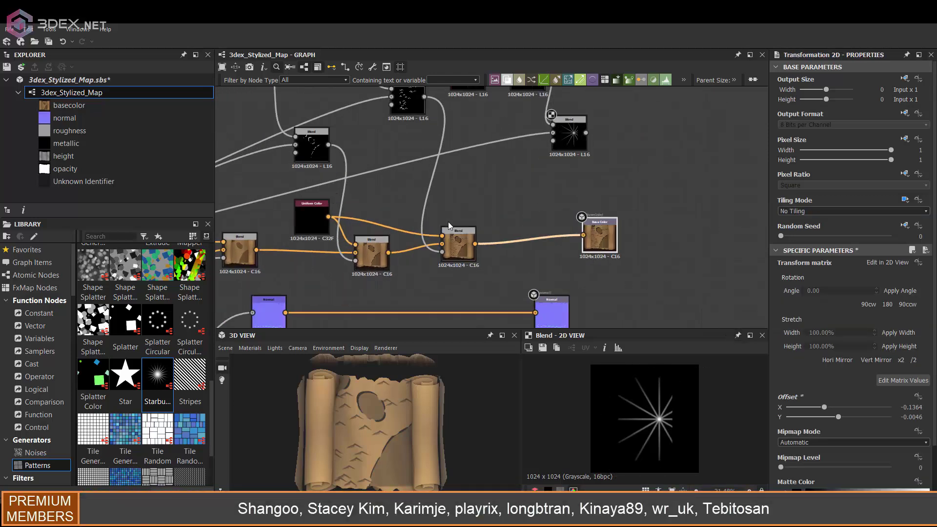
left_click_drag(475, 243, 510, 215)
type("bl")
left_click(544, 234)
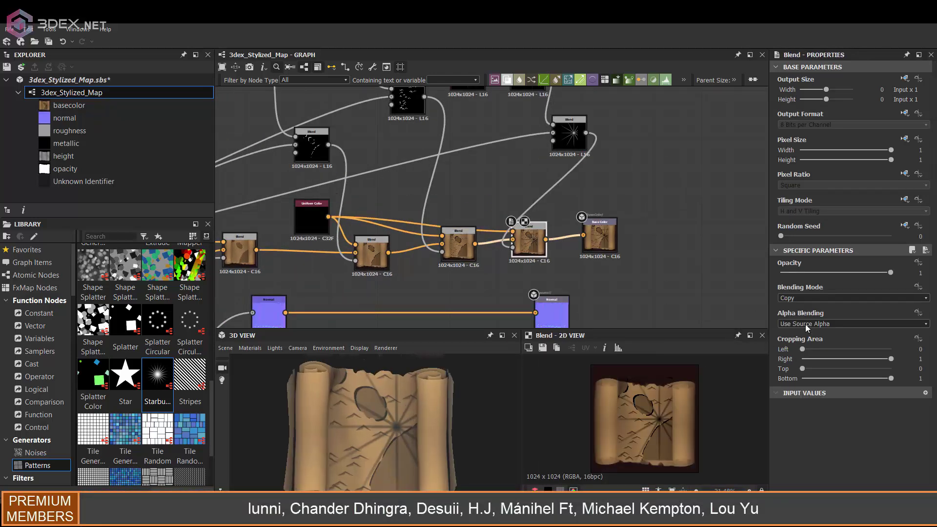
Step: Set the Starburst to 14 branches with full-length rays and a wider Size Min/Max range
middle_click_drag(508, 272, 482, 346)
left_click(440, 147)
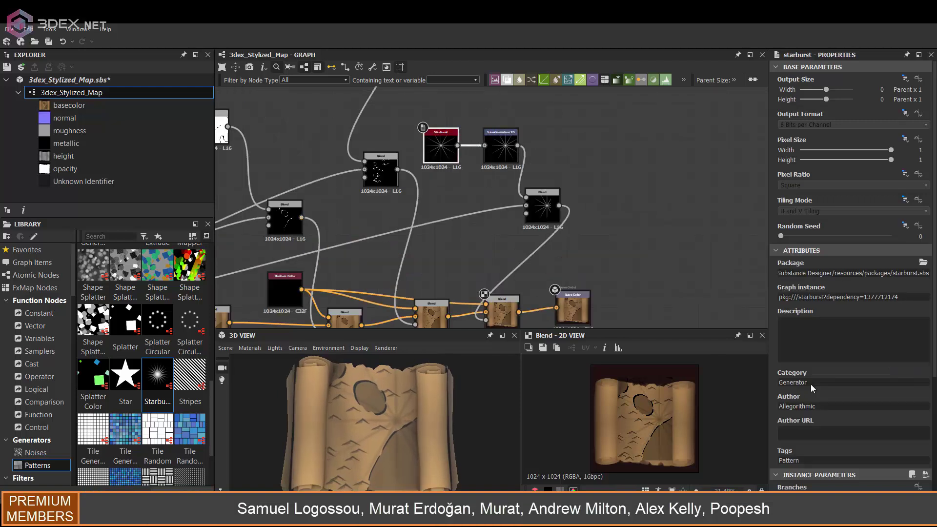
left_click_drag(793, 332, 782, 332)
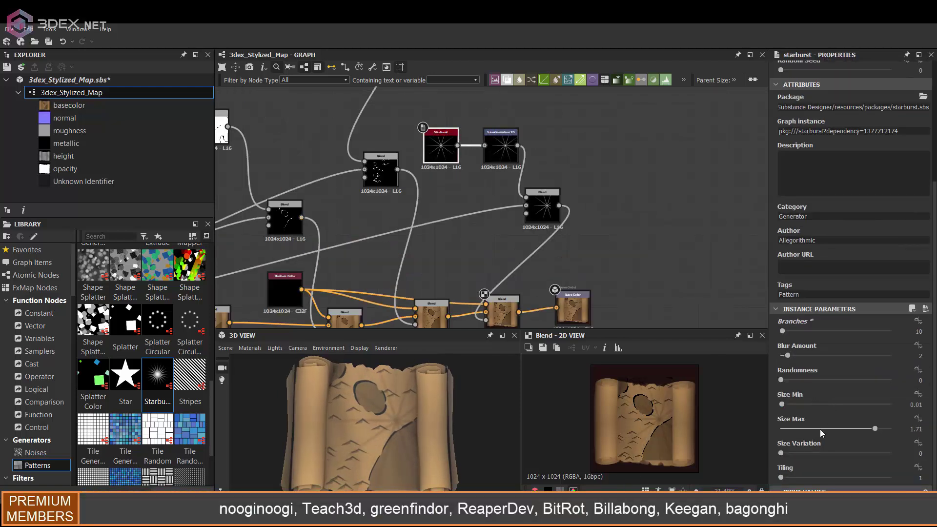
left_click_drag(875, 429, 909, 426)
left_click_drag(781, 405, 782, 405)
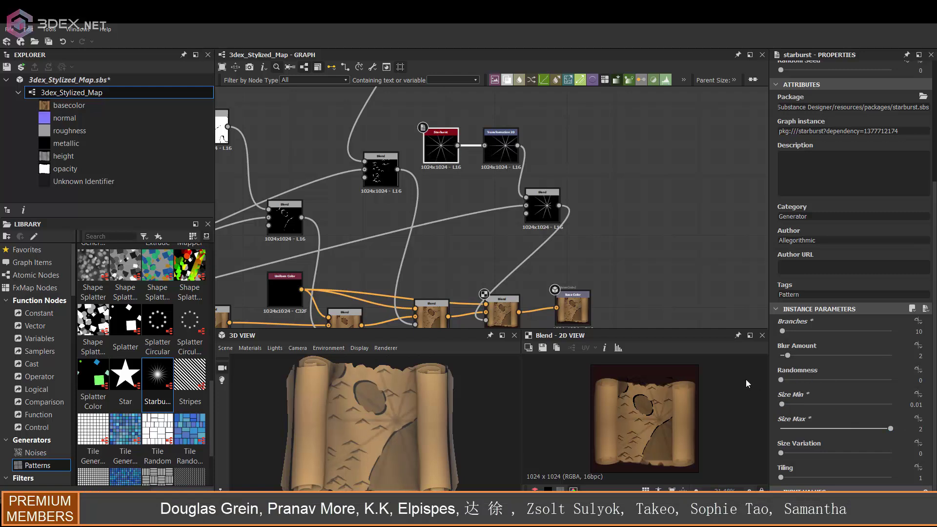
left_click_drag(783, 331, 786, 332)
Step: Offset the starburst slightly with the Transformation 2D and set its Blend opacity to 0.27
scroll(614, 279, "up", 2)
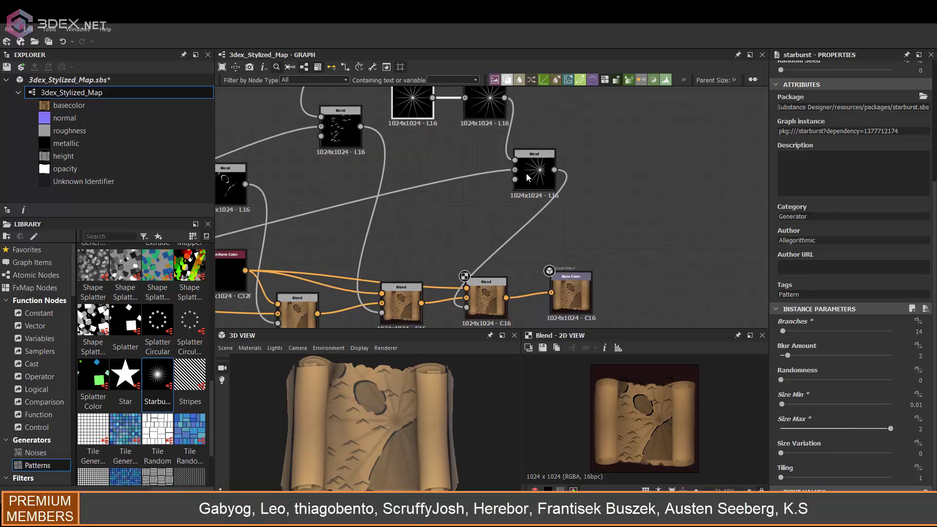
left_click(545, 139)
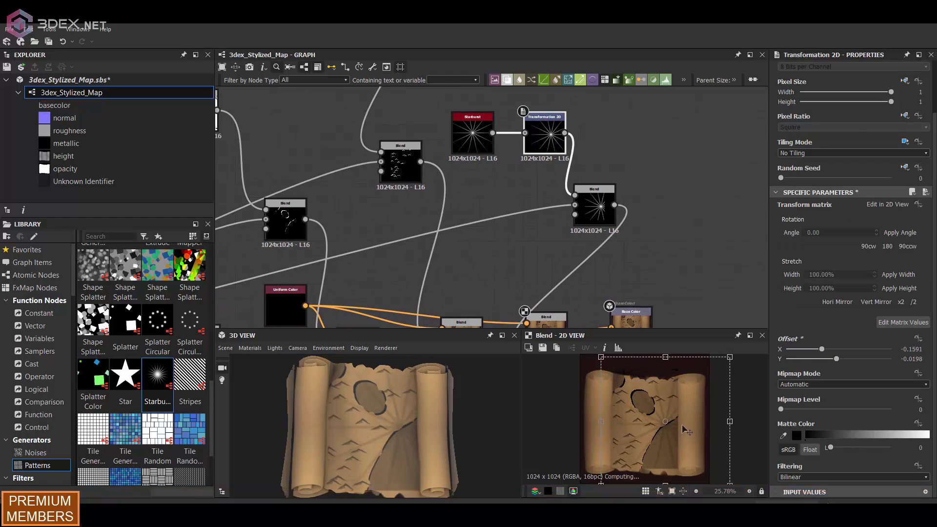
left_click_drag(683, 460, 683, 459)
middle_click_drag(546, 324, 530, 287)
left_click(529, 286)
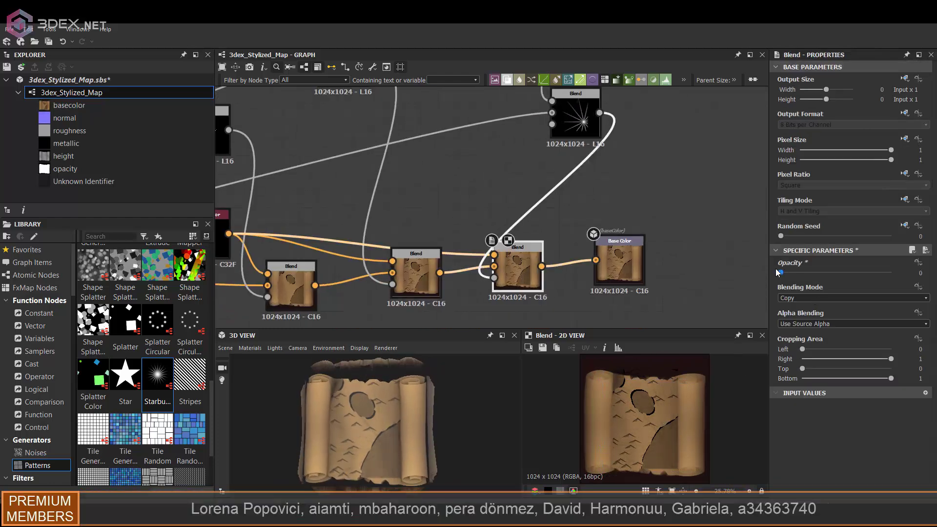
left_click_drag(801, 274, 811, 273)
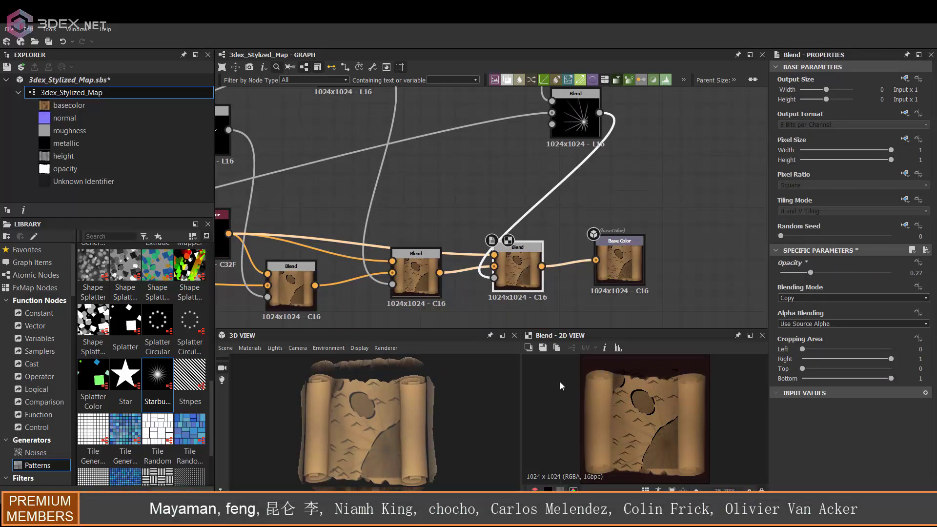
mouse_move(415, 414)
left_mouse_down()
mouse_move(399, 439)
mouse_move(398, 408)
left_mouse_up()
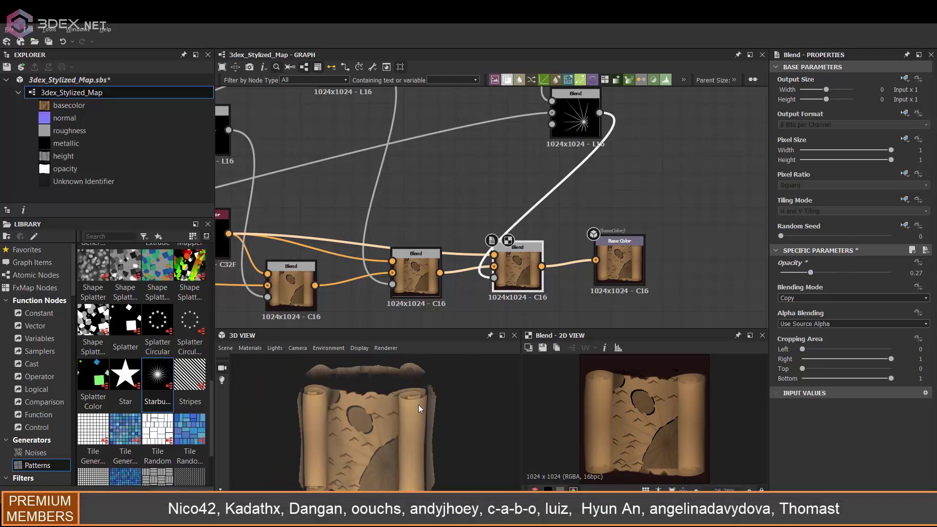